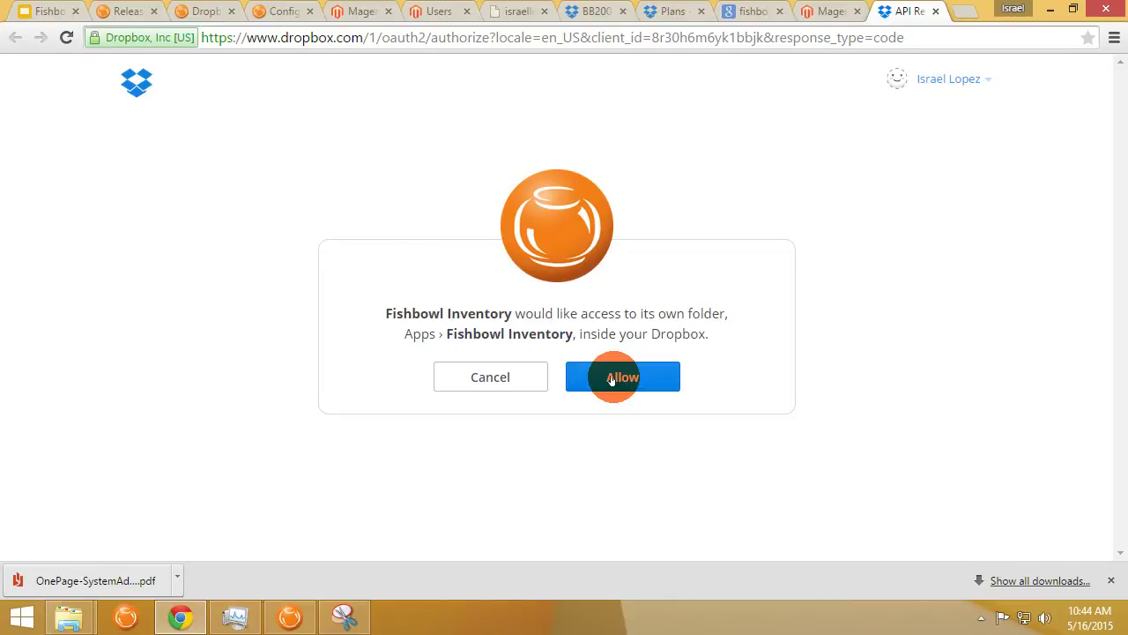
Step: Allow Fishbowl Inventory to access its own Dropbox folder and copy the authorization code provided
{"action": "left_click", "coordinate": [612, 378]}
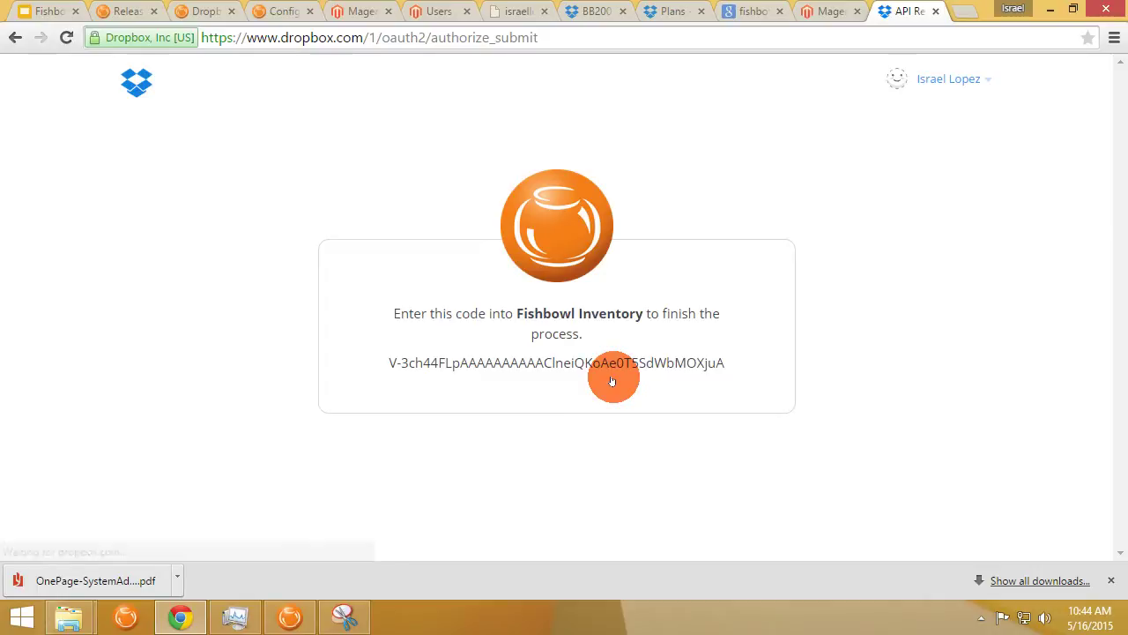
{"action": "double_click", "coordinate": [559, 361]}
{"action": "right_click", "coordinate": [559, 359]}
{"action": "left_click", "coordinate": [425, 350]}
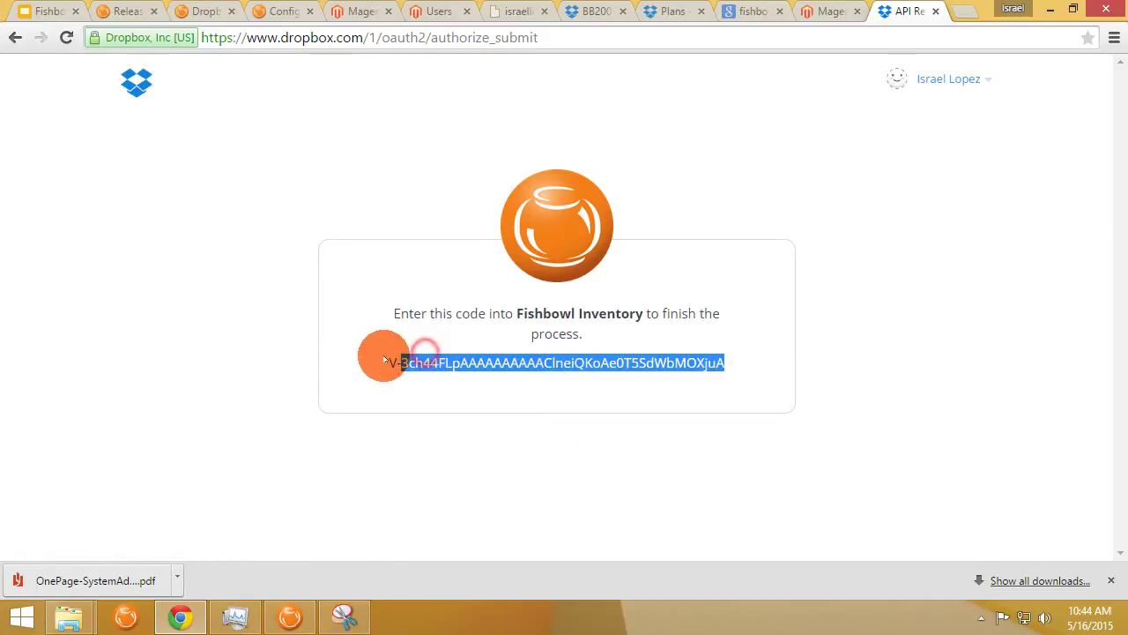
{"action": "left_click_drag", "start_coordinate": [385, 360], "coordinate": [700, 364]}
{"action": "right_click", "coordinate": [701, 364]}
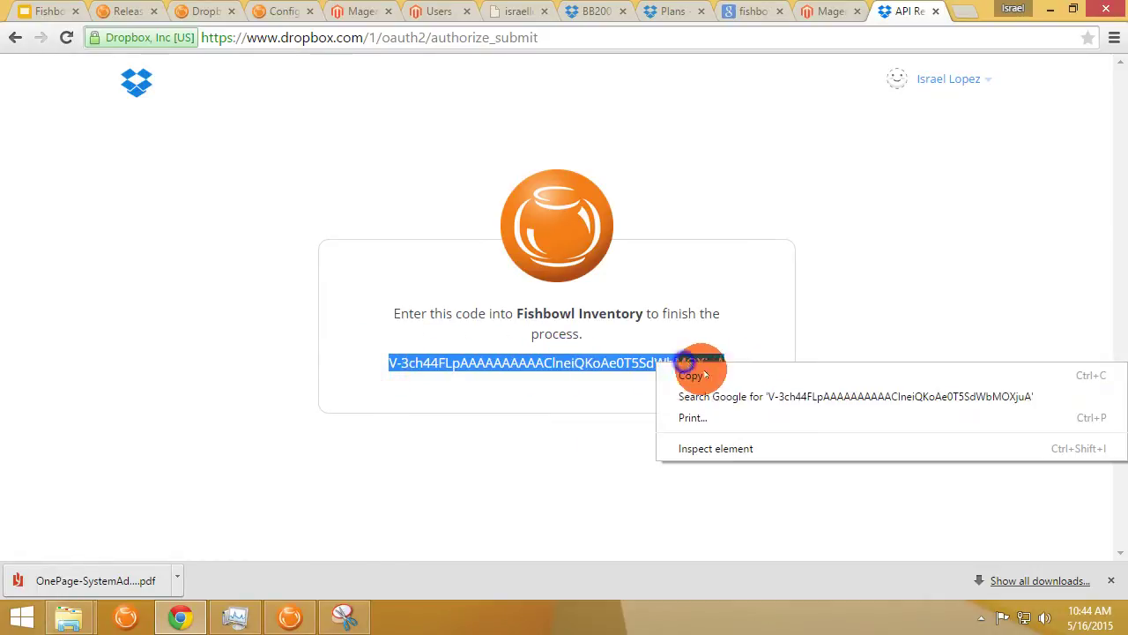
{"action": "left_click", "coordinate": [692, 376]}
Step: Switch to Fishbowl, paste the Dropbox authorization code and connect the account
{"action": "left_click", "coordinate": [290, 617]}
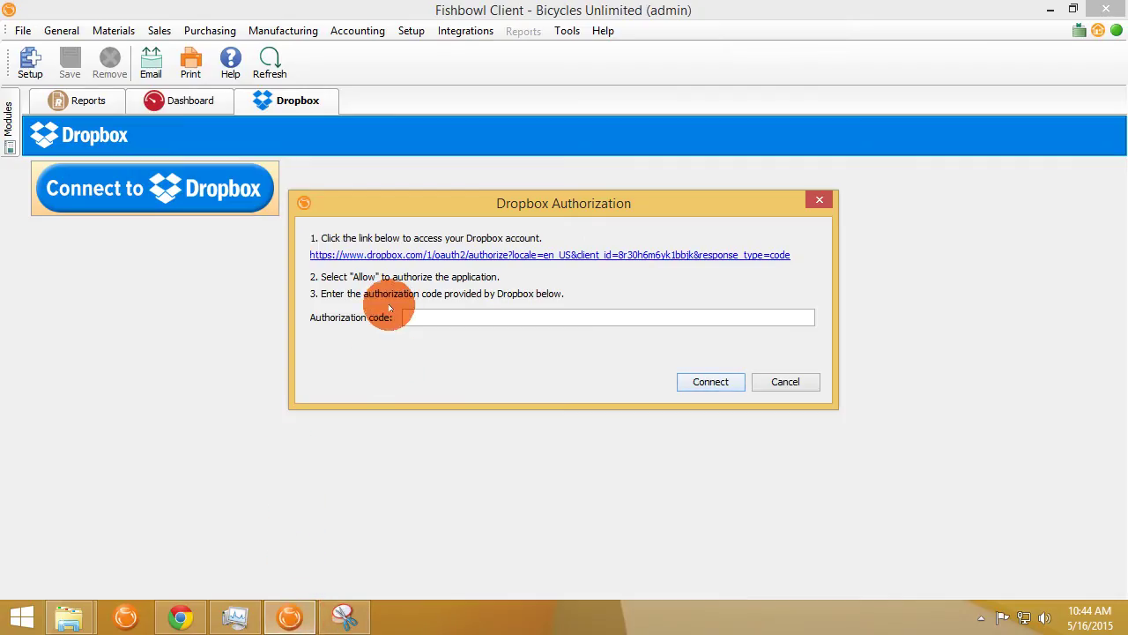
{"action": "left_click", "coordinate": [423, 319]}
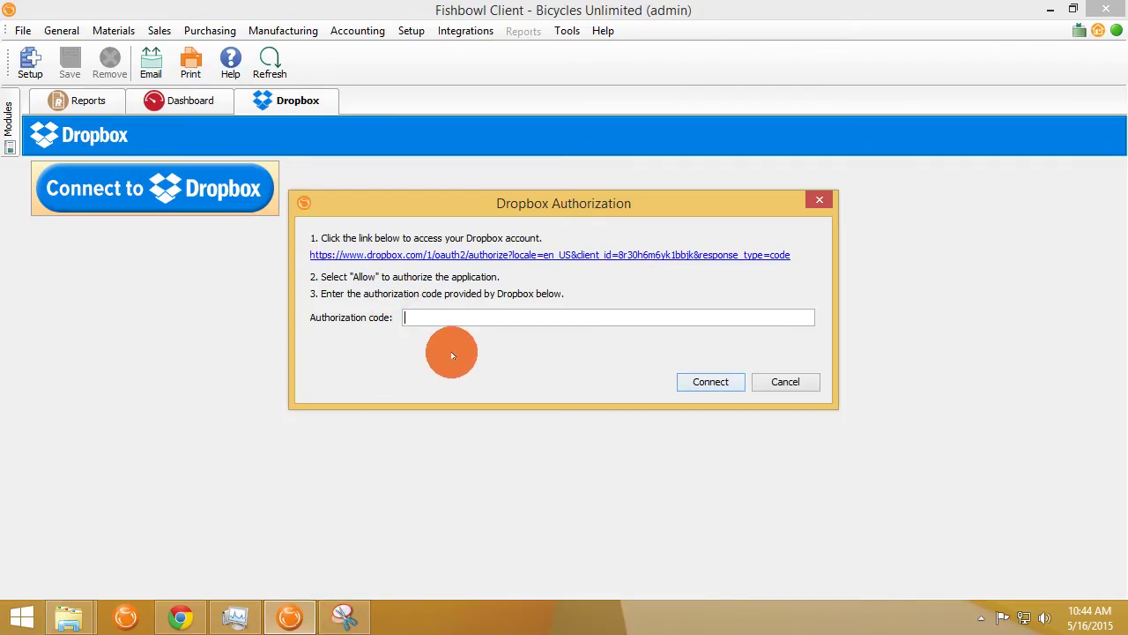
{"action": "key", "text": "ctrl+v"}
{"action": "left_click", "coordinate": [715, 381]}
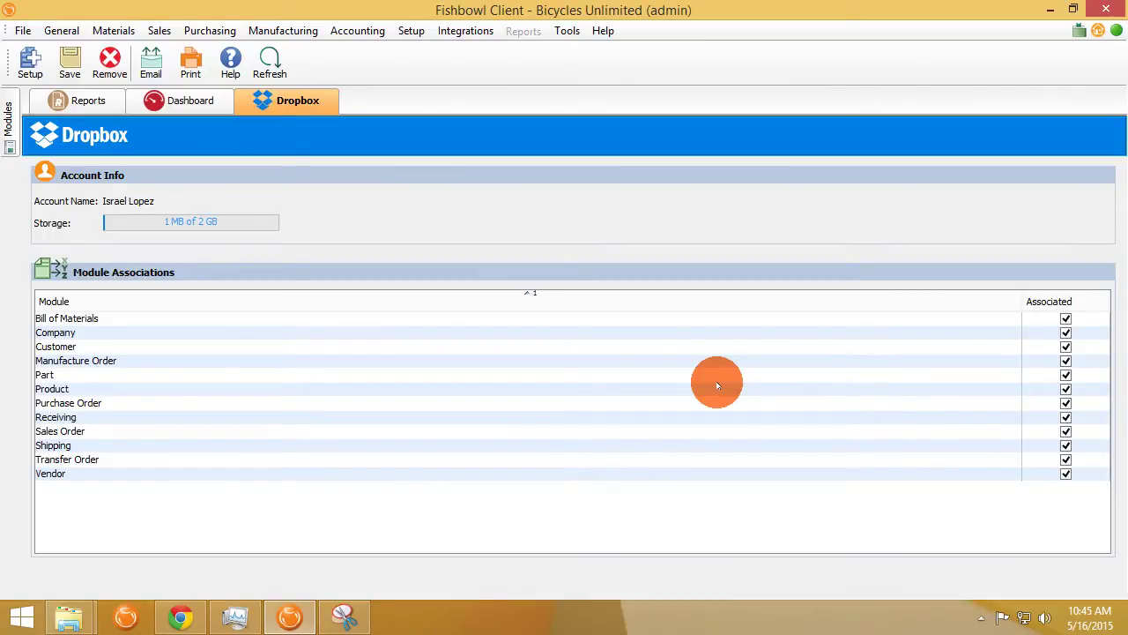
Step: Go through the Dropbox module associations one by one, from Bill of Materials down to Vendor
{"action": "left_click", "coordinate": [195, 322]}
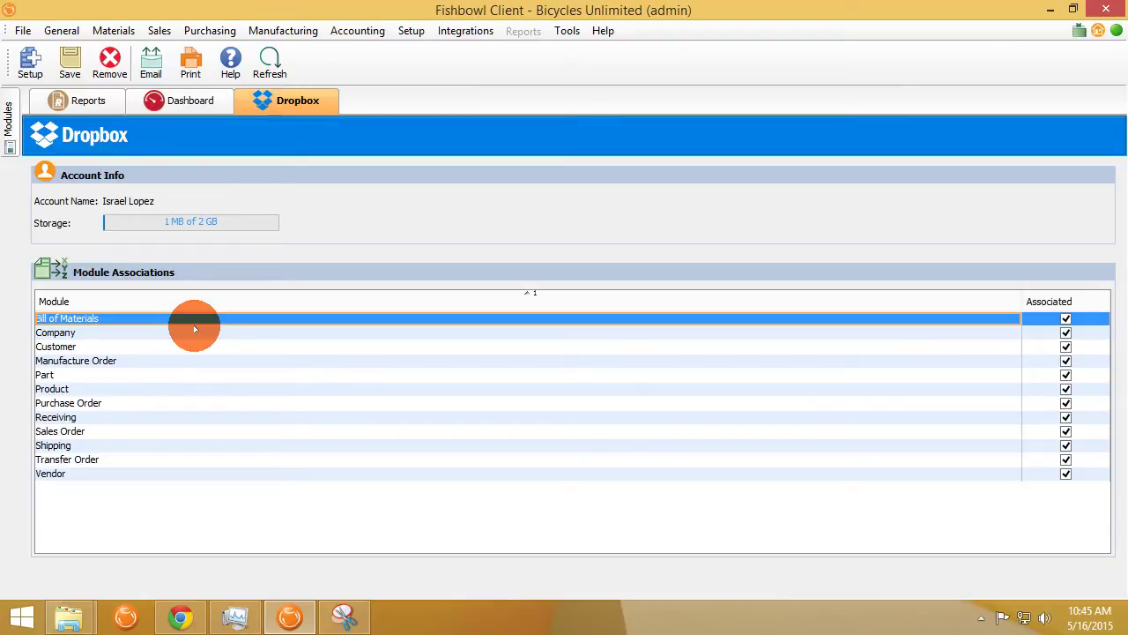
{"action": "key", "text": "Down"}
{"action": "key", "text": "Down"}
{"action": "key", "text": "Down"}
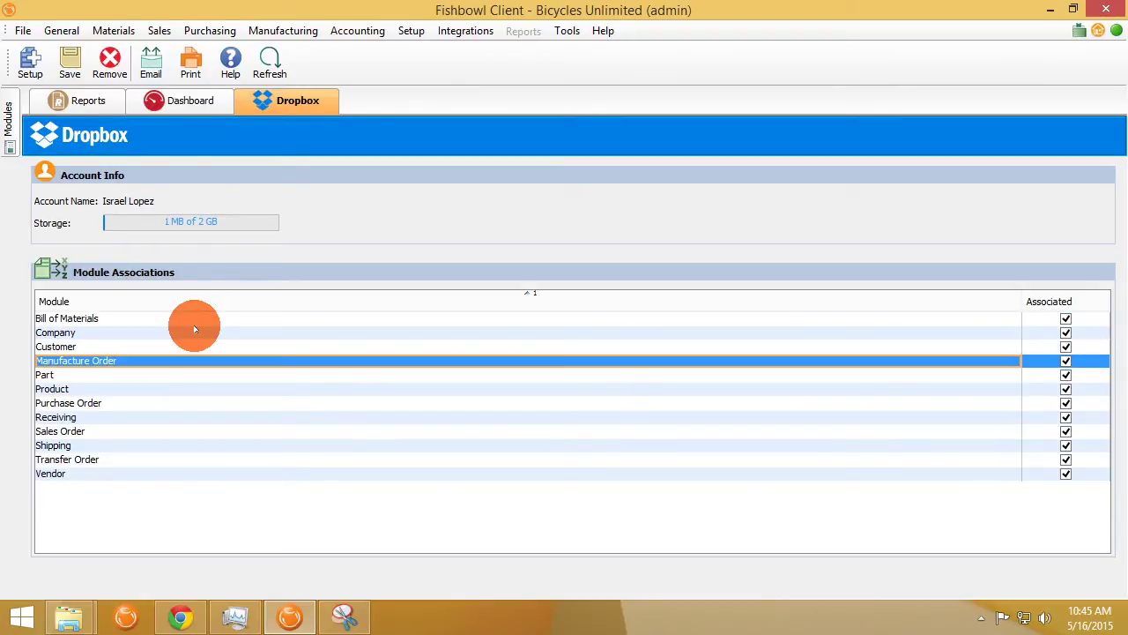
{"action": "key", "text": "Down"}
{"action": "key", "text": "Down"}
{"action": "key", "text": "Down"}
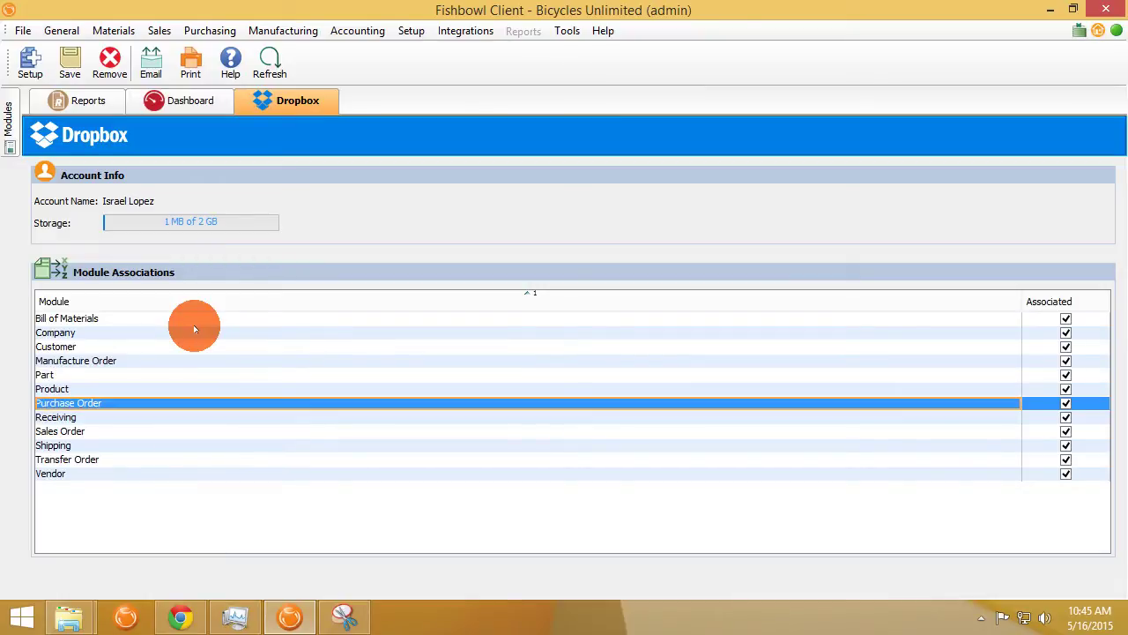
{"action": "key", "text": "Down"}
{"action": "key", "text": "Down"}
{"action": "key", "text": "Down"}
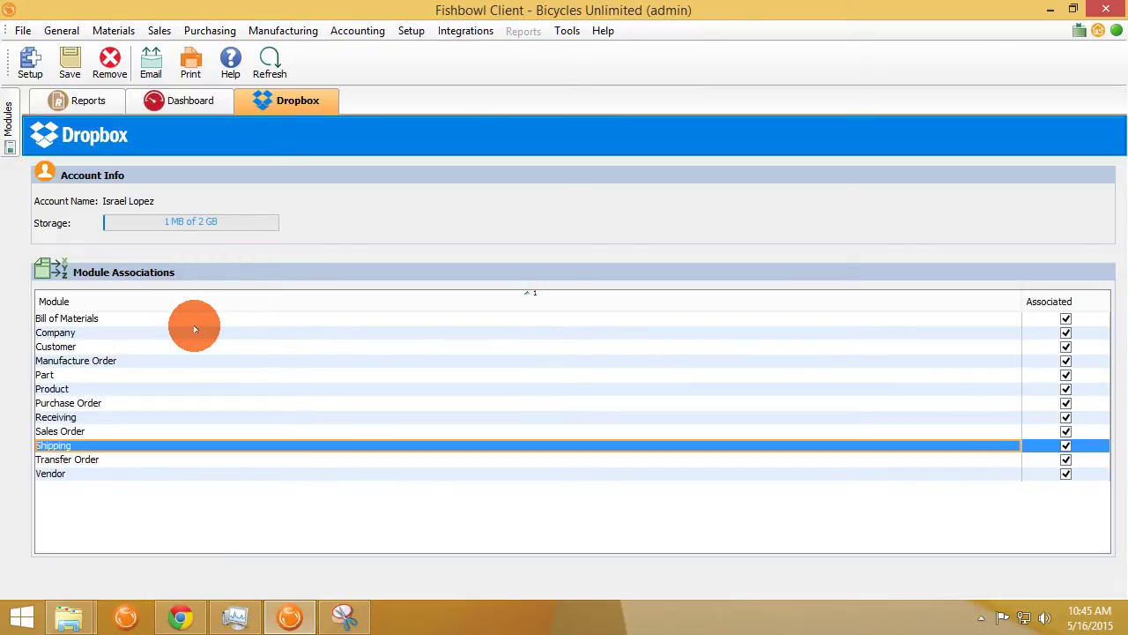
{"action": "key", "text": "Down"}
{"action": "key", "text": "Down"}
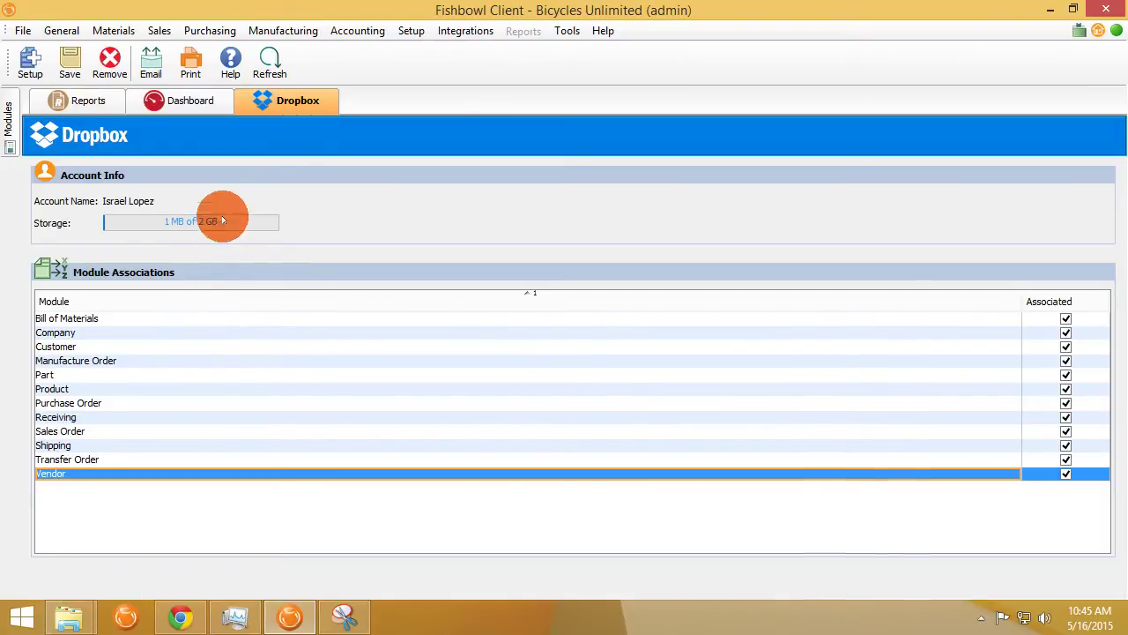
Step: Open the Part module and view the Dropbox files of part BB2003, Hybrid Bike
{"action": "left_click", "coordinate": [110, 30]}
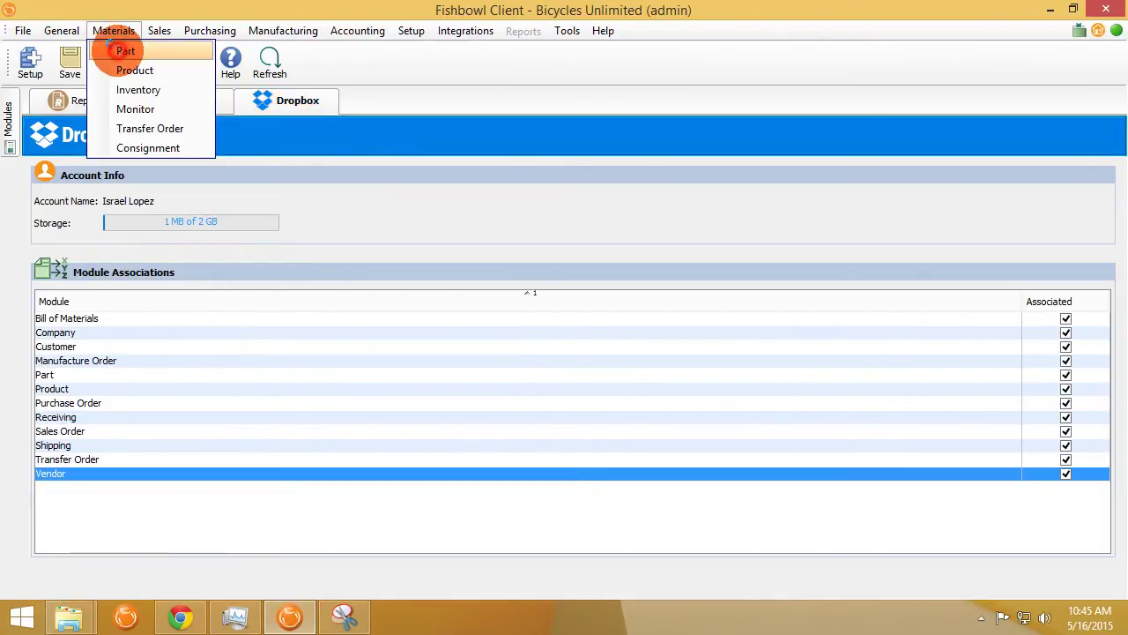
{"action": "left_click", "coordinate": [119, 44]}
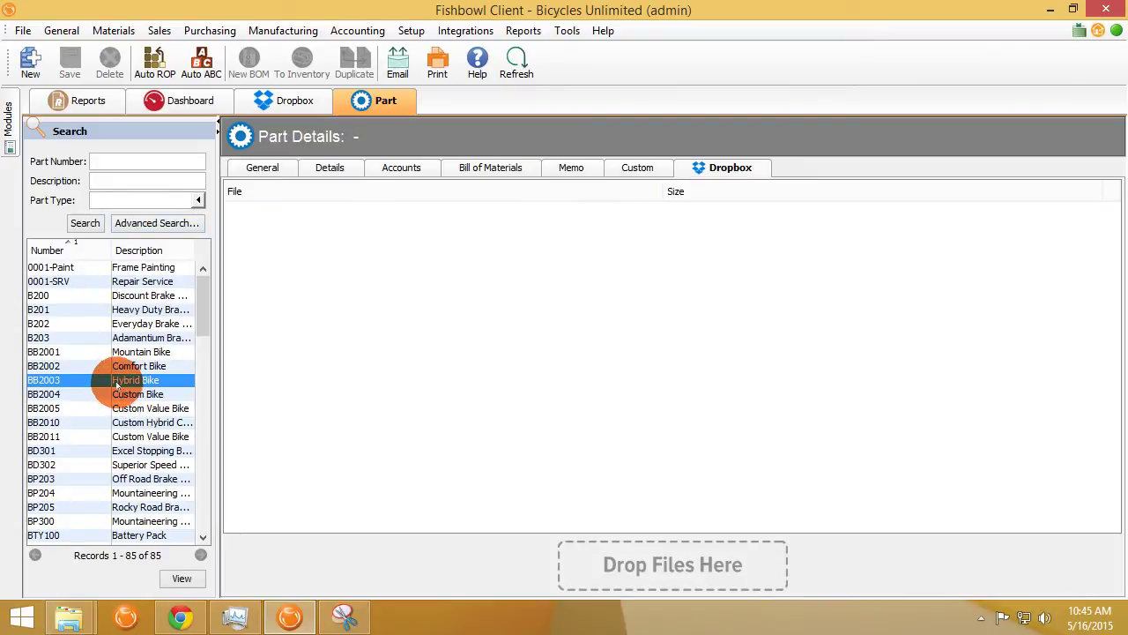
{"action": "double_click", "coordinate": [117, 384]}
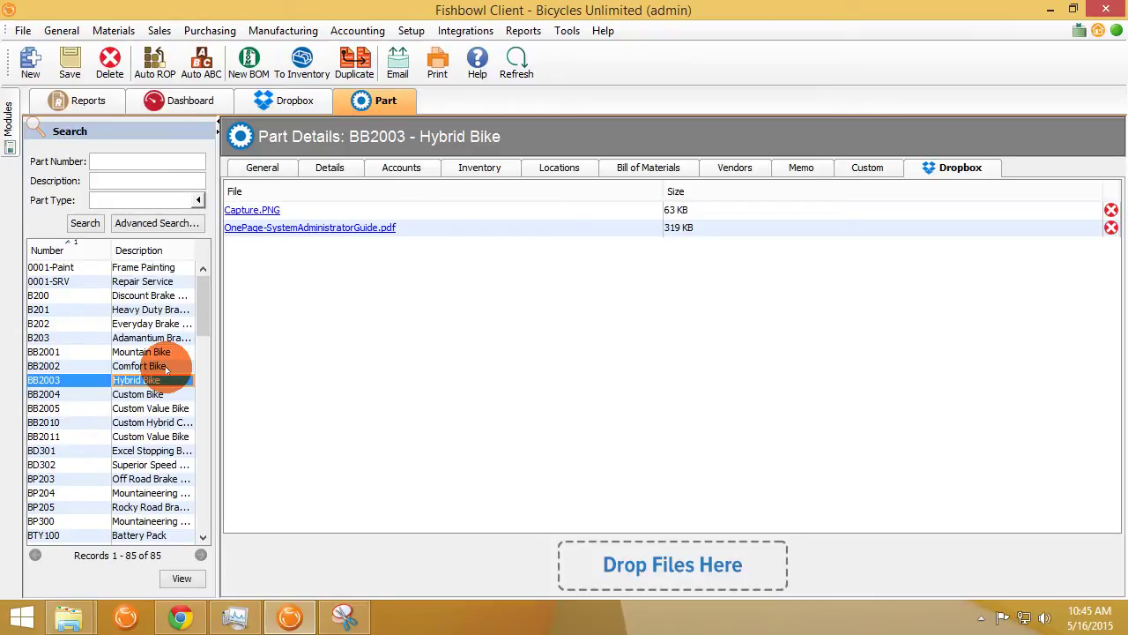
Step: Upload OnePage-SystemAdministratorGuide from the Downloads folder to the Dropbox files of part BB2004, Custom Bike
{"action": "left_click", "coordinate": [152, 394]}
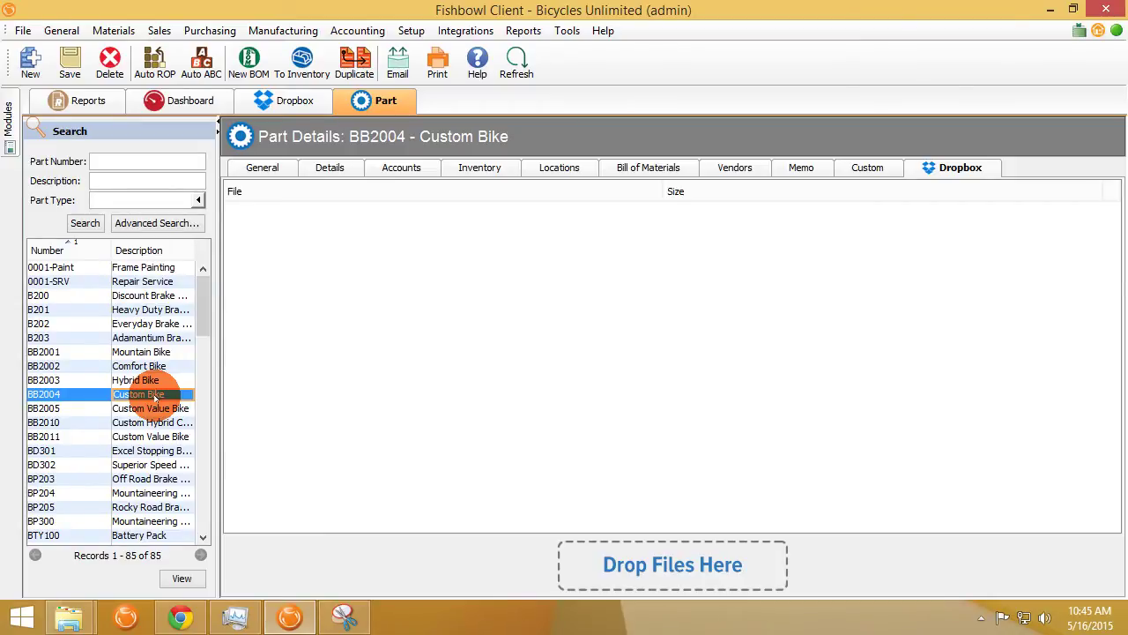
{"action": "mouse_move", "coordinate": [70, 615]}
{"action": "left_click", "coordinate": [317, 527]}
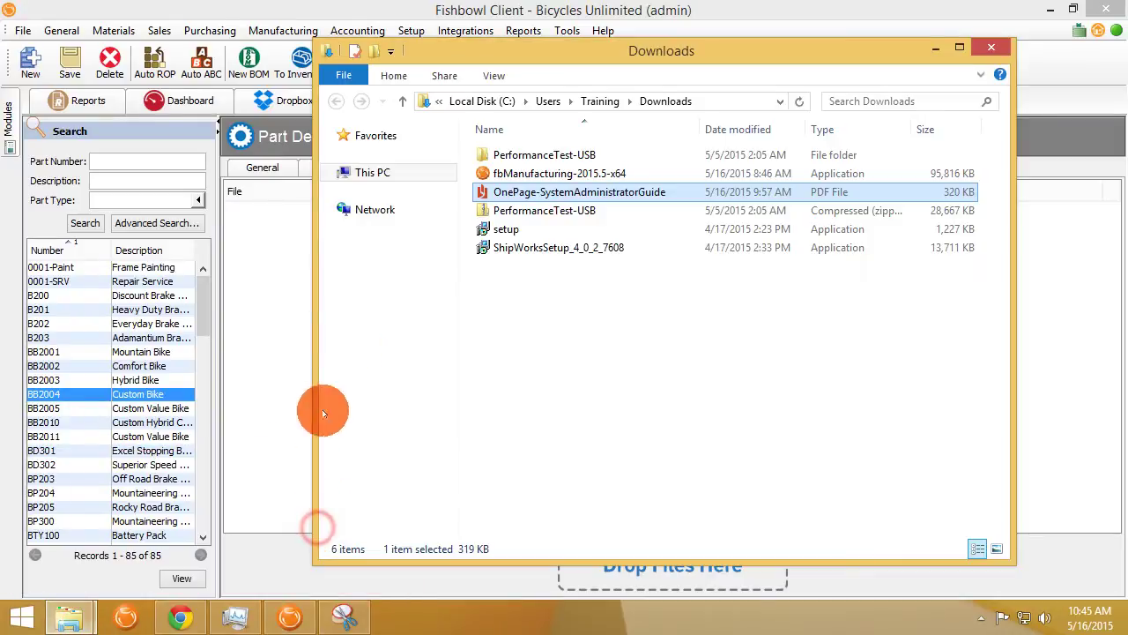
{"action": "left_click_drag", "start_coordinate": [490, 191], "coordinate": [639, 584]}
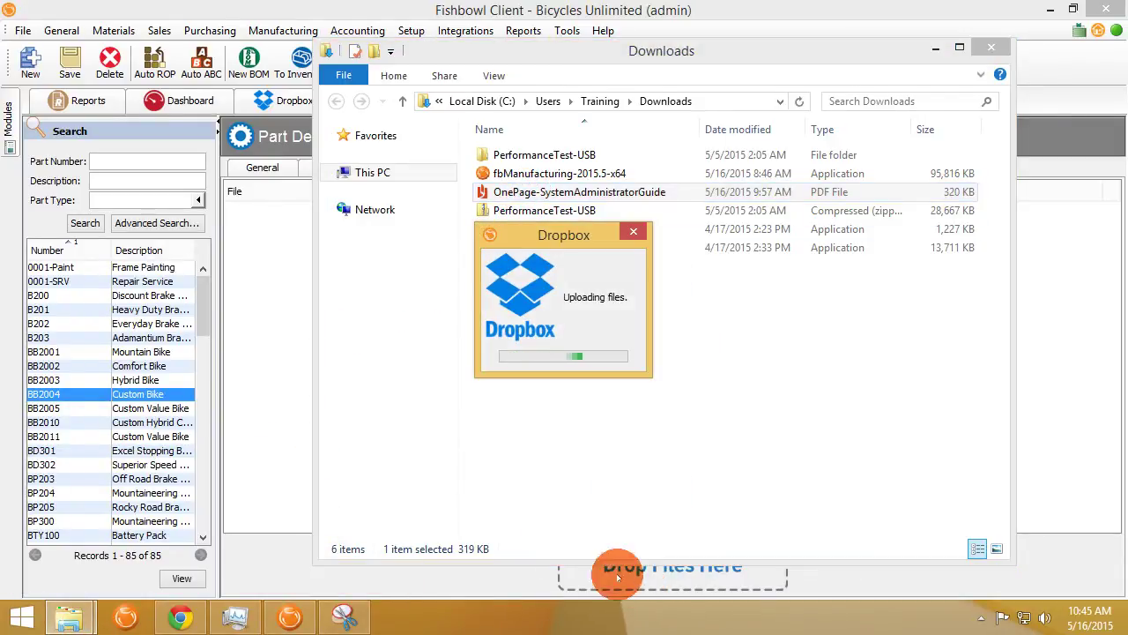
{"action": "left_click", "coordinate": [261, 339]}
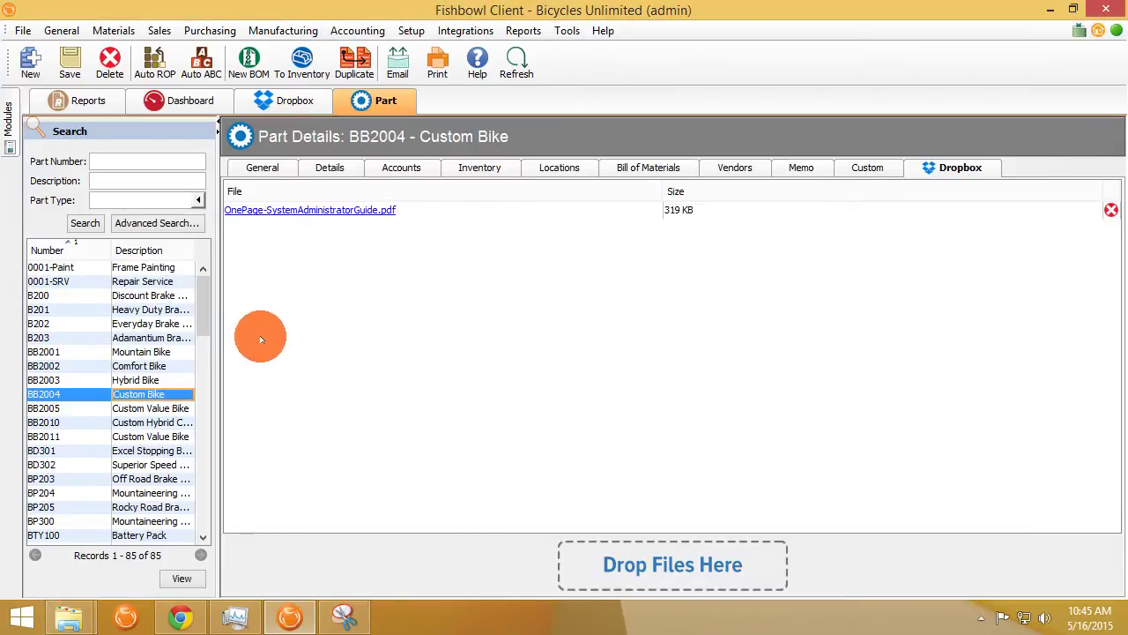
Step: Switch to Dropbox in Chrome and open the folder Apps > Fishbowl Inventory > TRIAL > Part > BB2004
{"action": "left_click", "coordinate": [175, 613]}
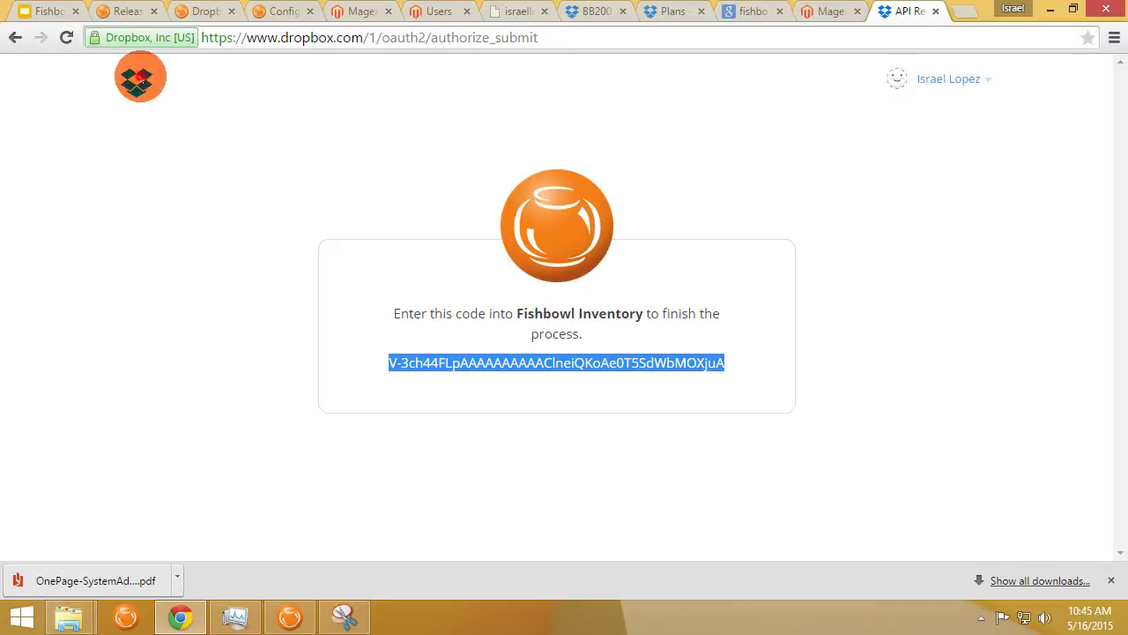
{"action": "left_click", "coordinate": [139, 79]}
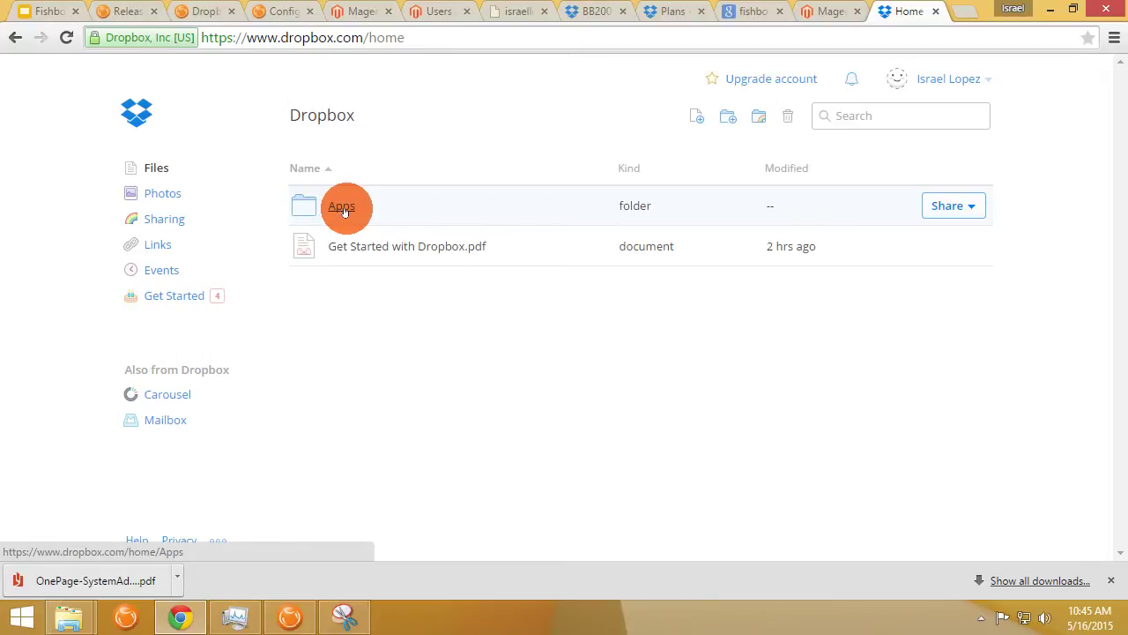
{"action": "left_click", "coordinate": [344, 208]}
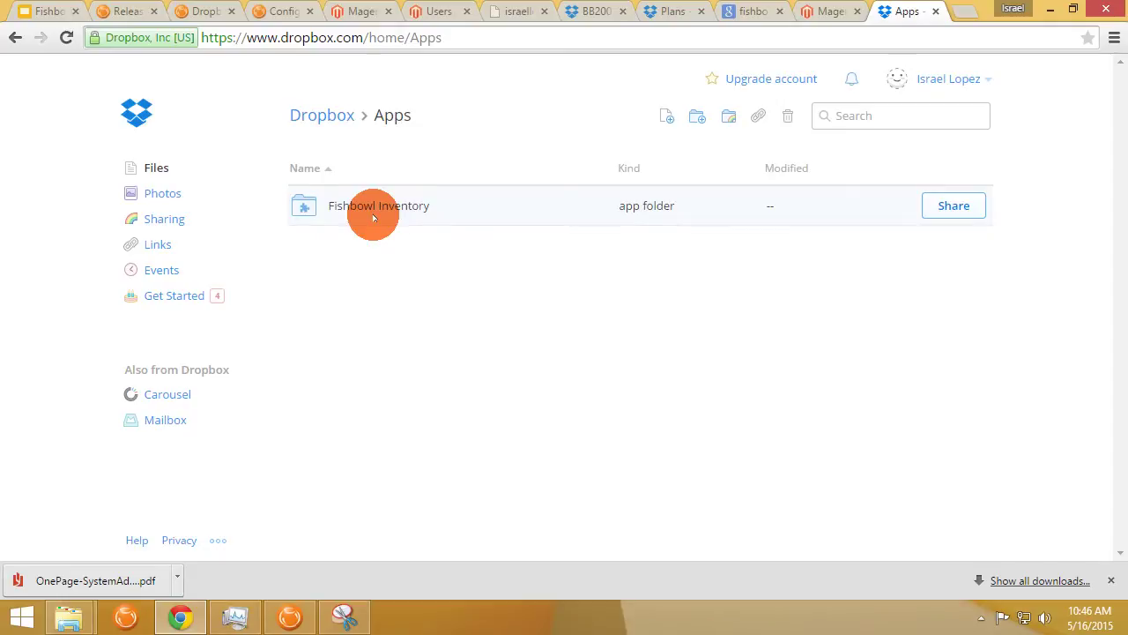
{"action": "left_click", "coordinate": [376, 208]}
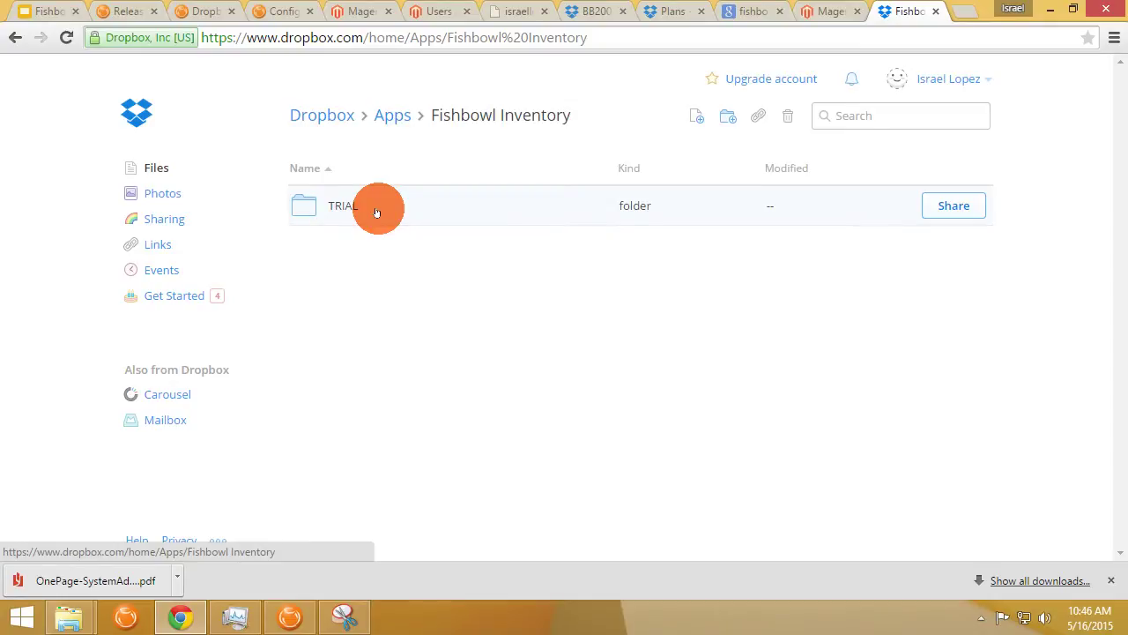
{"action": "left_click", "coordinate": [354, 209]}
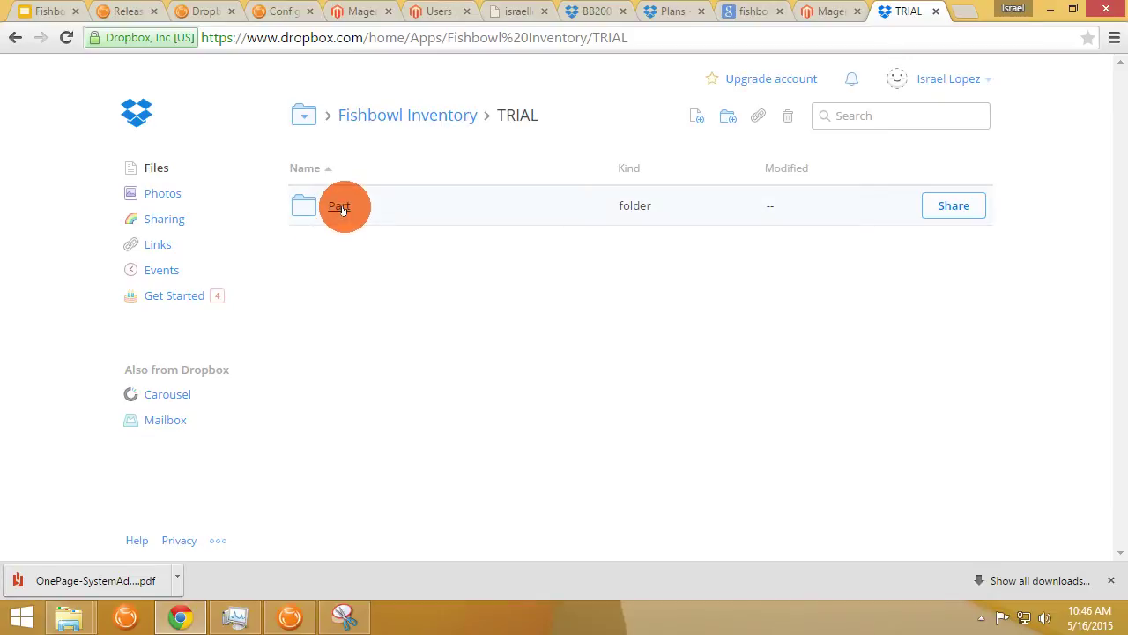
{"action": "left_click", "coordinate": [342, 208]}
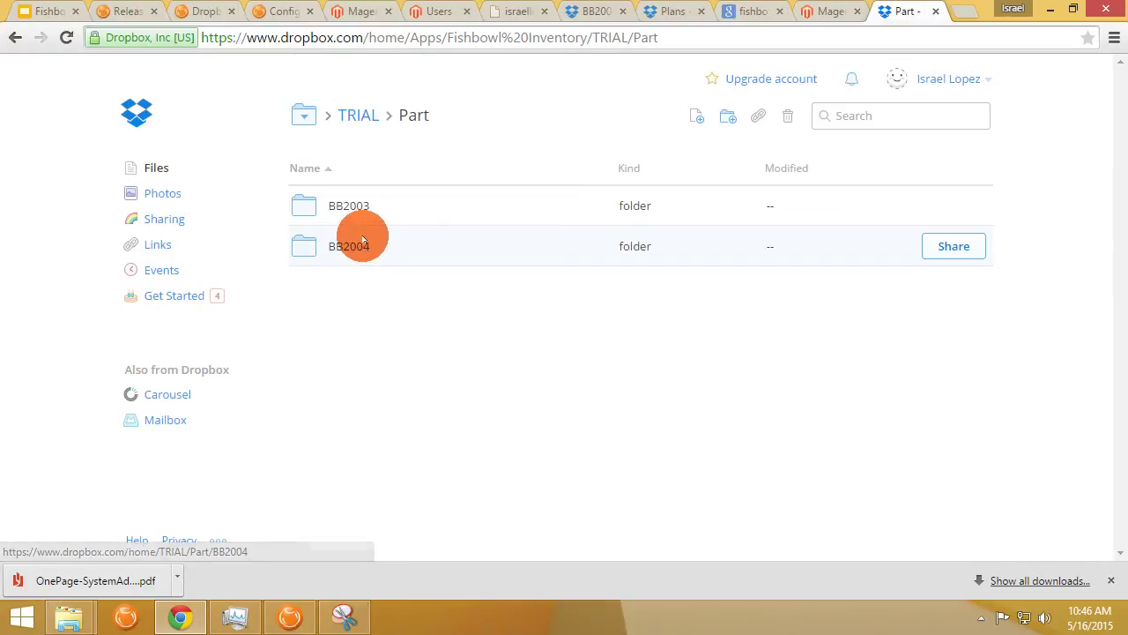
{"action": "left_click", "coordinate": [361, 251]}
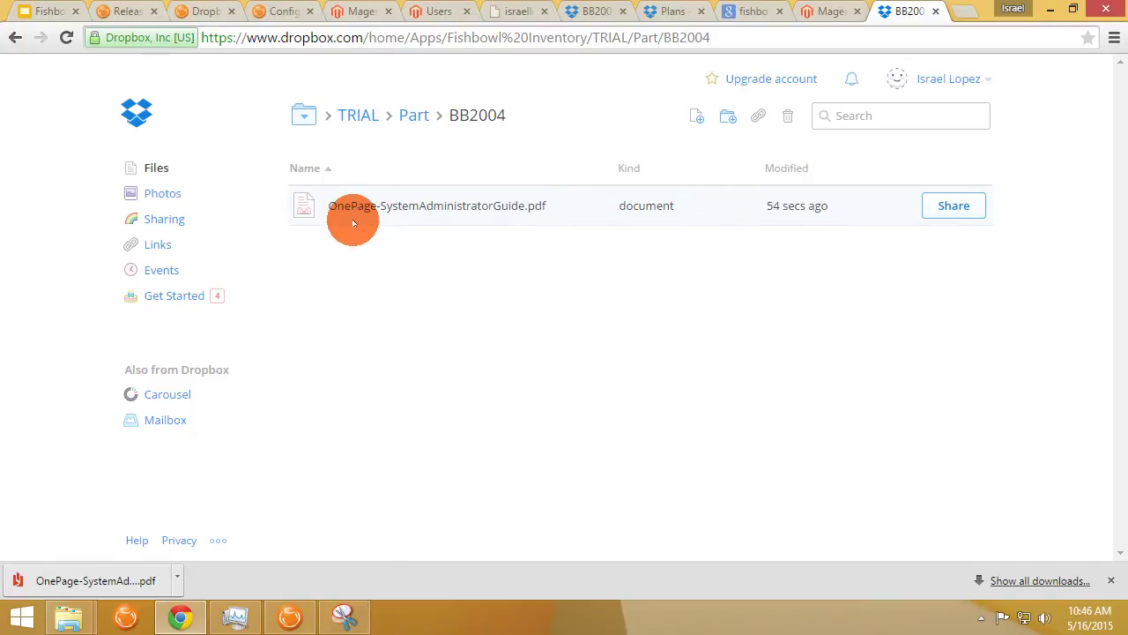
Step: Upload the Capture image from the Pictures folder into the BB2004 folder and close the upload dialog
{"action": "left_click", "coordinate": [696, 119]}
{"action": "left_click", "coordinate": [650, 294]}
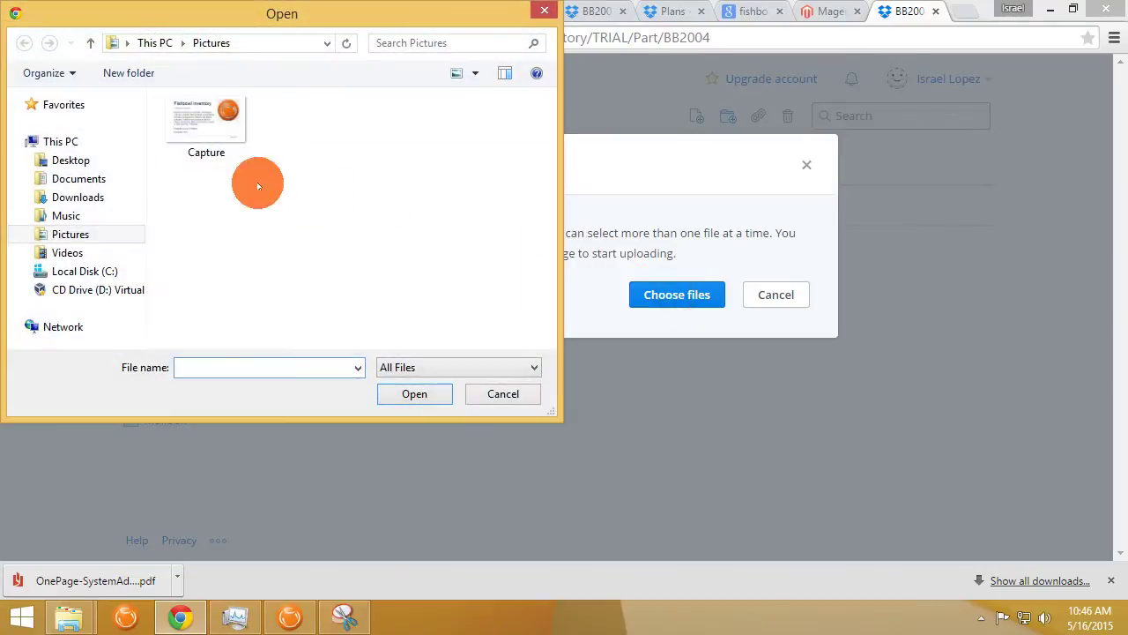
{"action": "left_click", "coordinate": [203, 132]}
{"action": "left_click", "coordinate": [414, 394]}
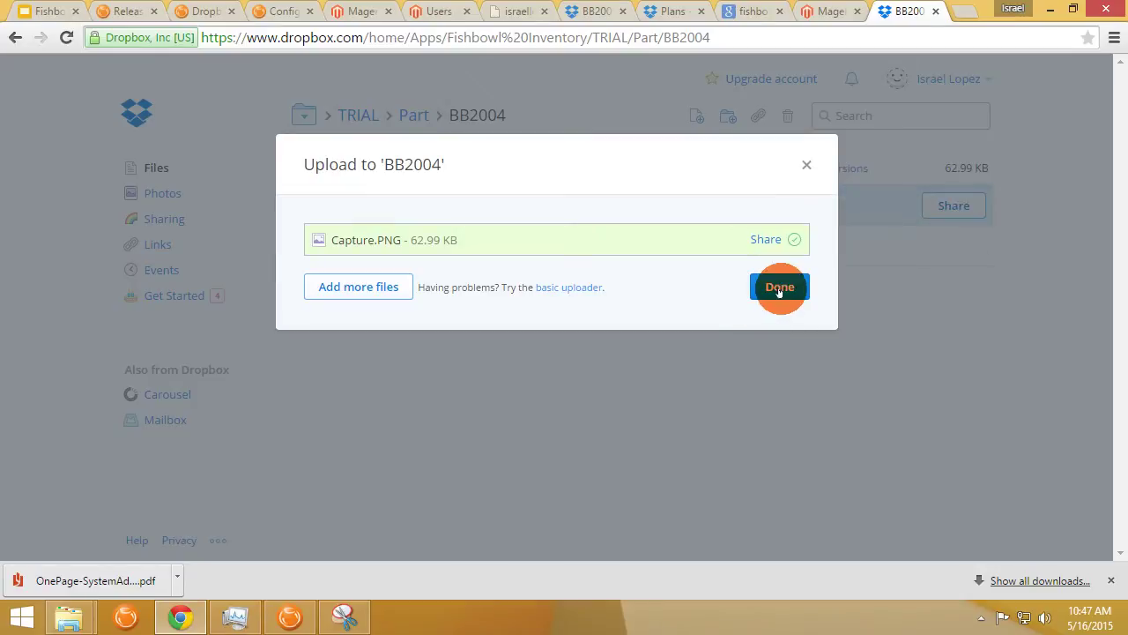
{"action": "left_click", "coordinate": [780, 288]}
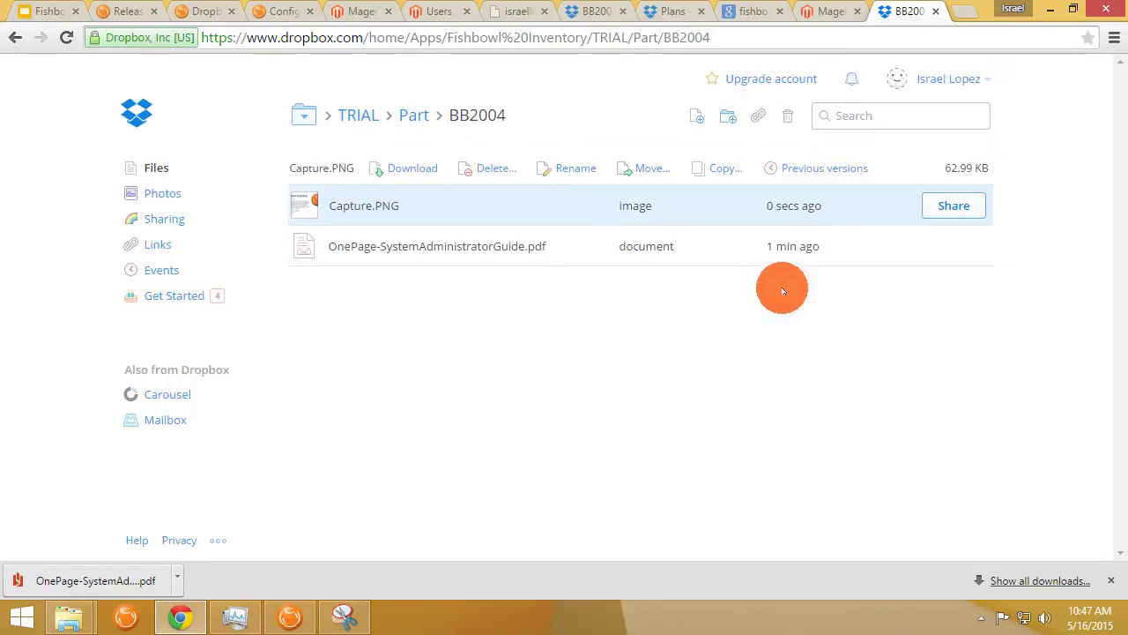
Step: Switch back to Fishbowl, refresh part BB2004 and open Capture.PNG from its Dropbox files
{"action": "left_click", "coordinate": [284, 620]}
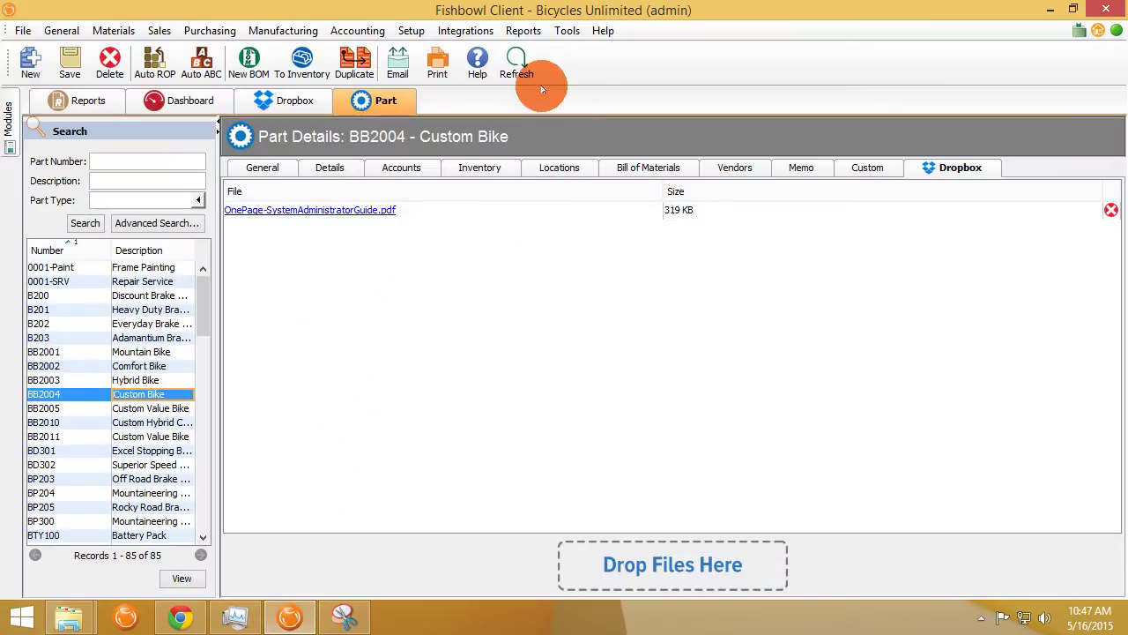
{"action": "left_click", "coordinate": [507, 78]}
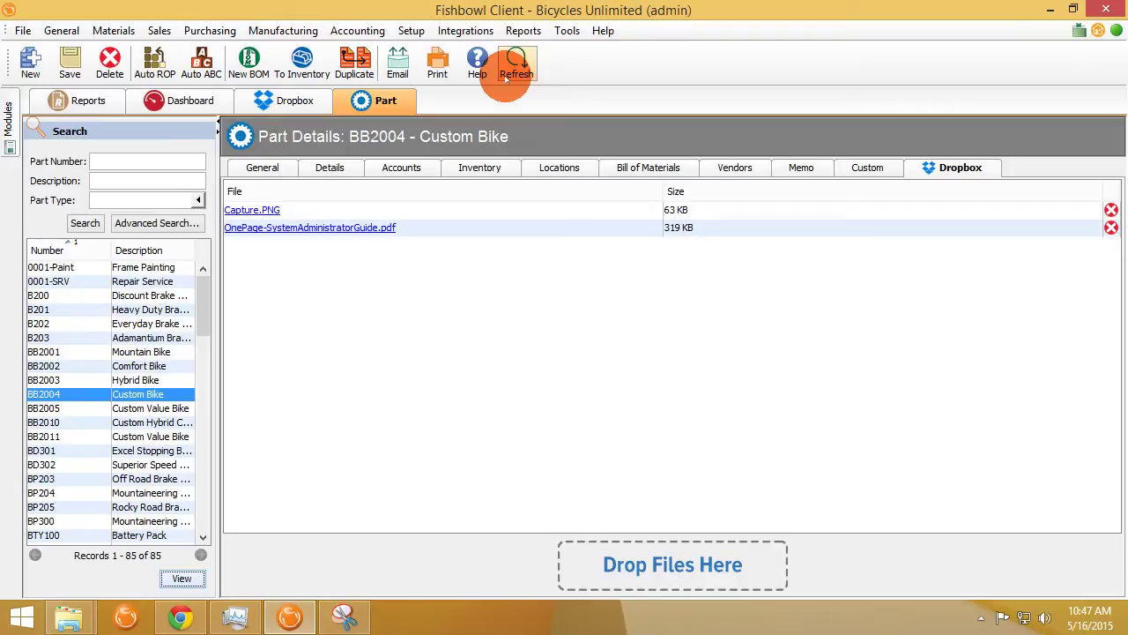
{"action": "left_click", "coordinate": [255, 209]}
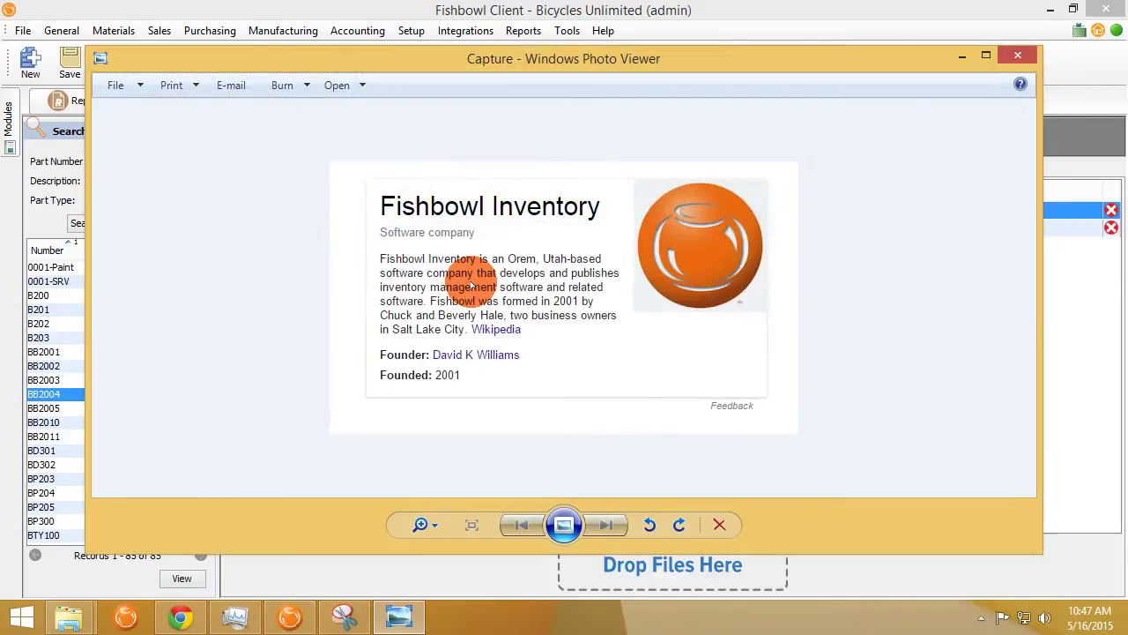
Step: Open the properties of the Capture image and examine its folder path in the file details
{"action": "right_click", "coordinate": [267, 220]}
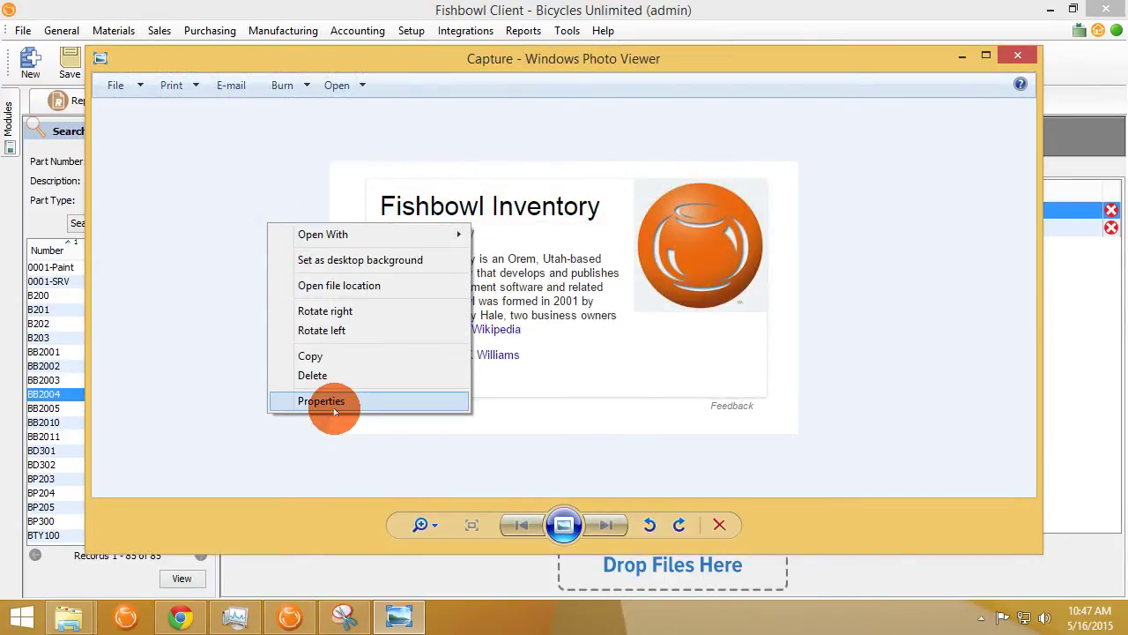
{"action": "left_click", "coordinate": [328, 404]}
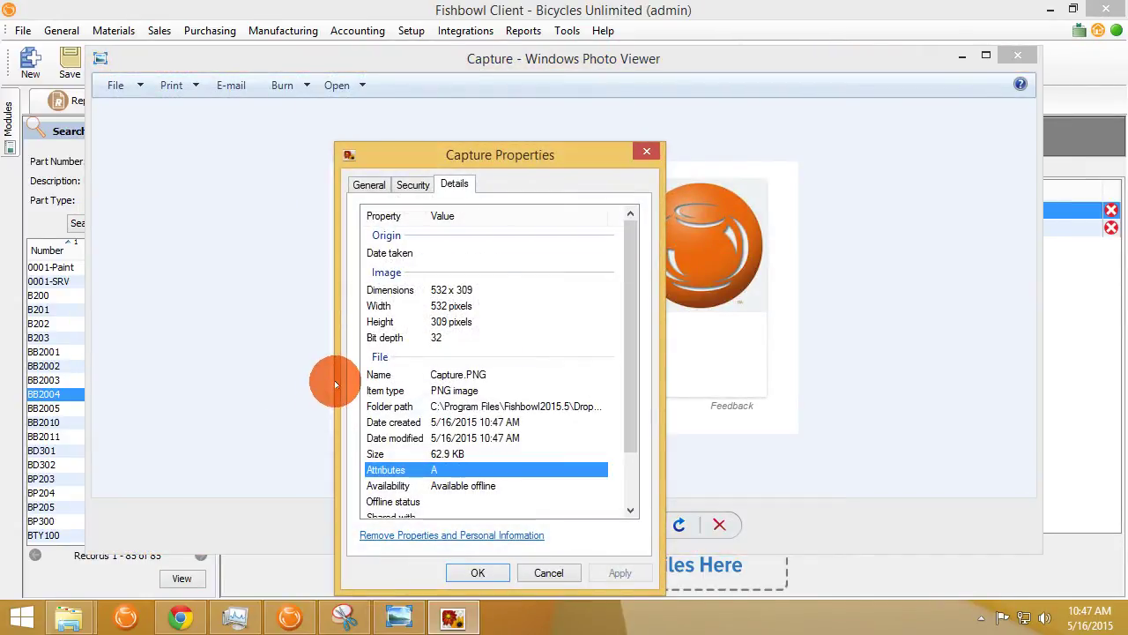
{"action": "left_click_drag", "start_coordinate": [469, 163], "coordinate": [234, 86]}
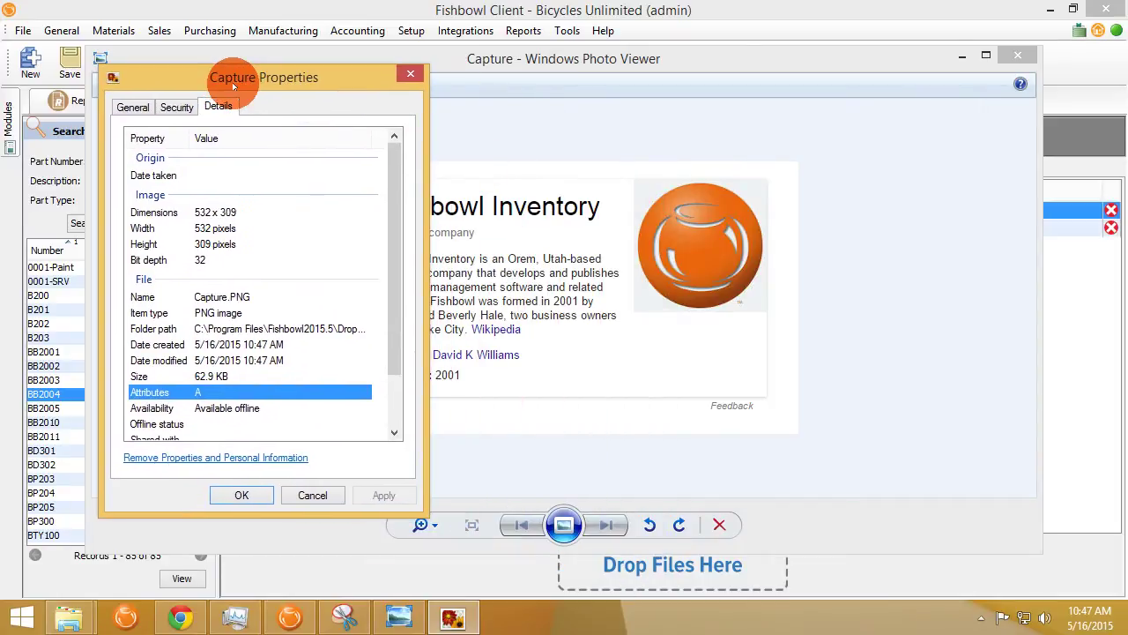
{"action": "left_click", "coordinate": [287, 327]}
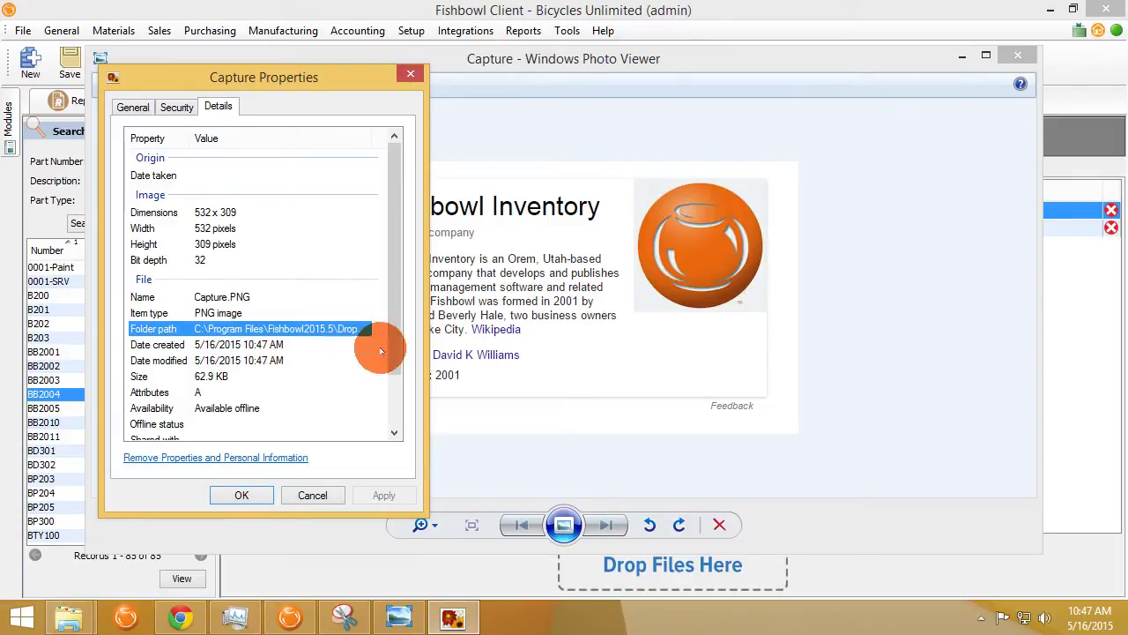
Step: Close the Capture properties and image viewer, and present the Magento Integration slide of the presentation open in Chrome
{"action": "left_click", "coordinate": [314, 495]}
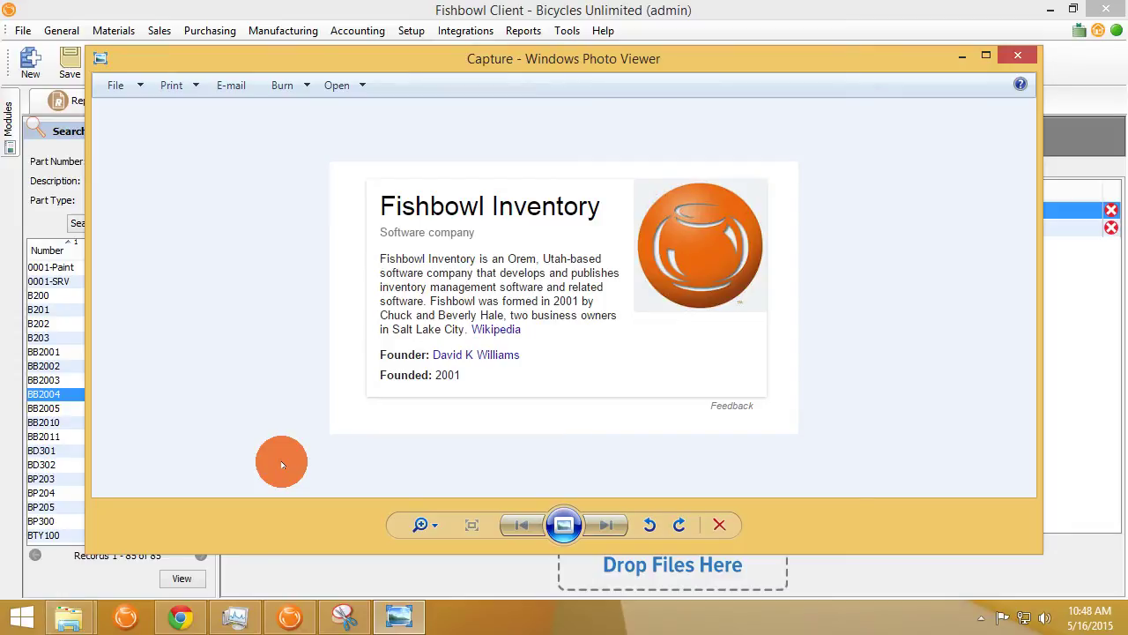
{"action": "left_click", "coordinate": [1017, 56]}
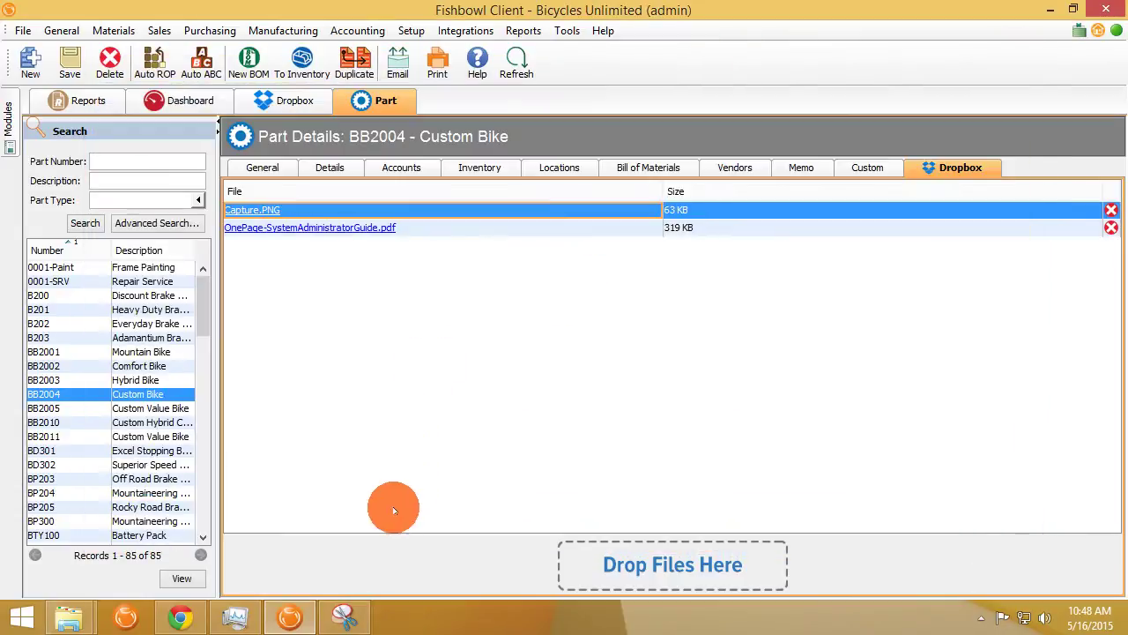
{"action": "left_click", "coordinate": [179, 617]}
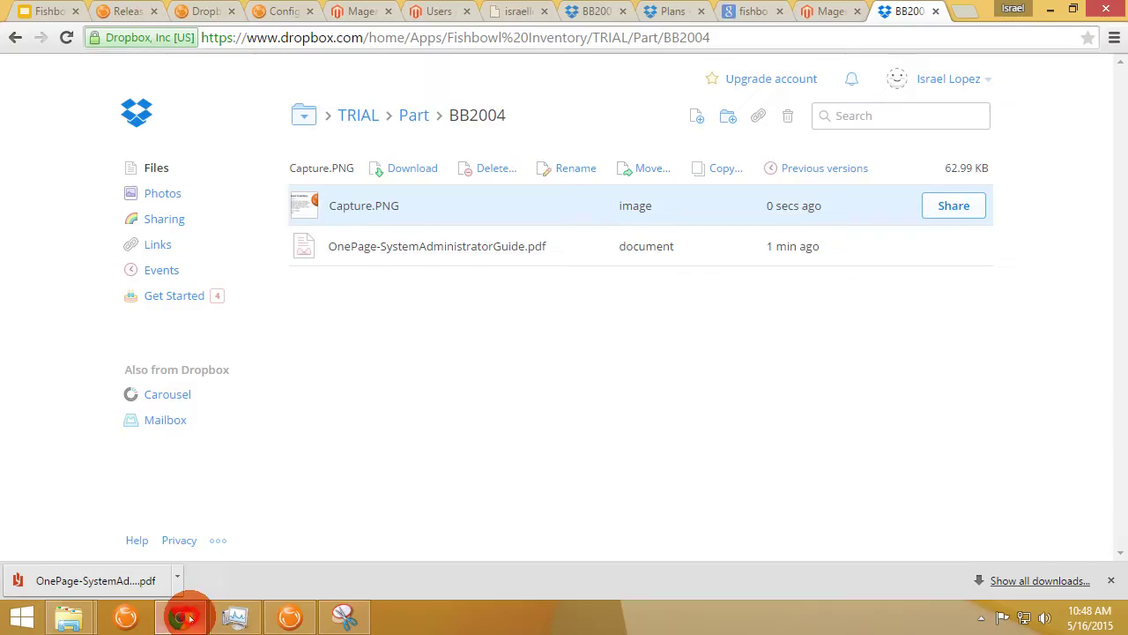
{"action": "left_click", "coordinate": [67, 18]}
{"action": "left_click", "coordinate": [890, 92]}
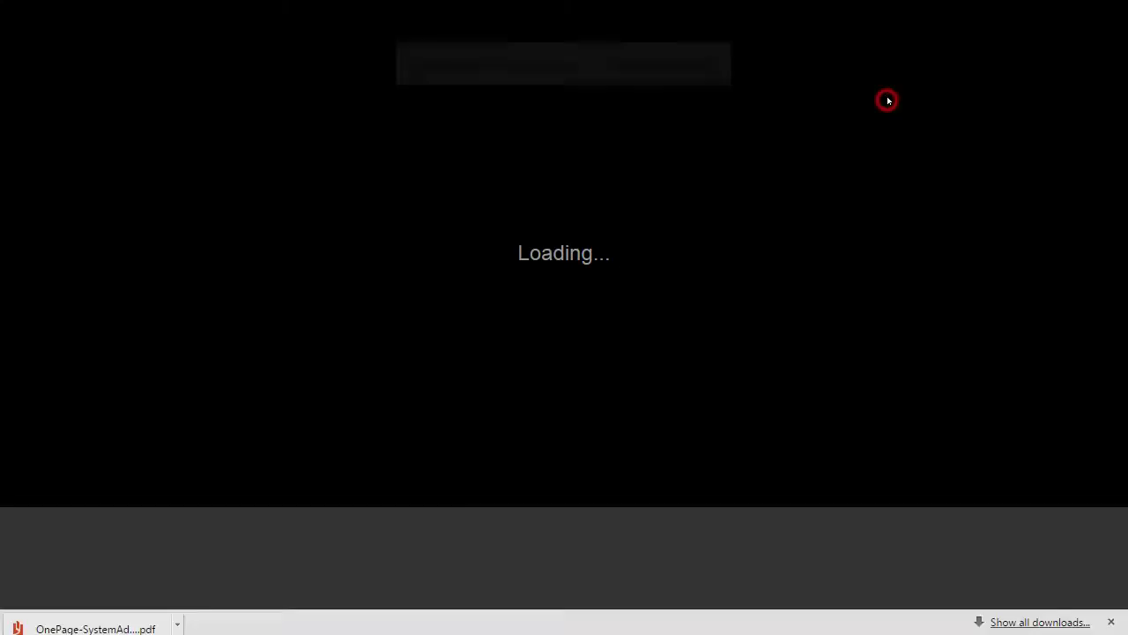
{"action": "left_click", "coordinate": [758, 196]}
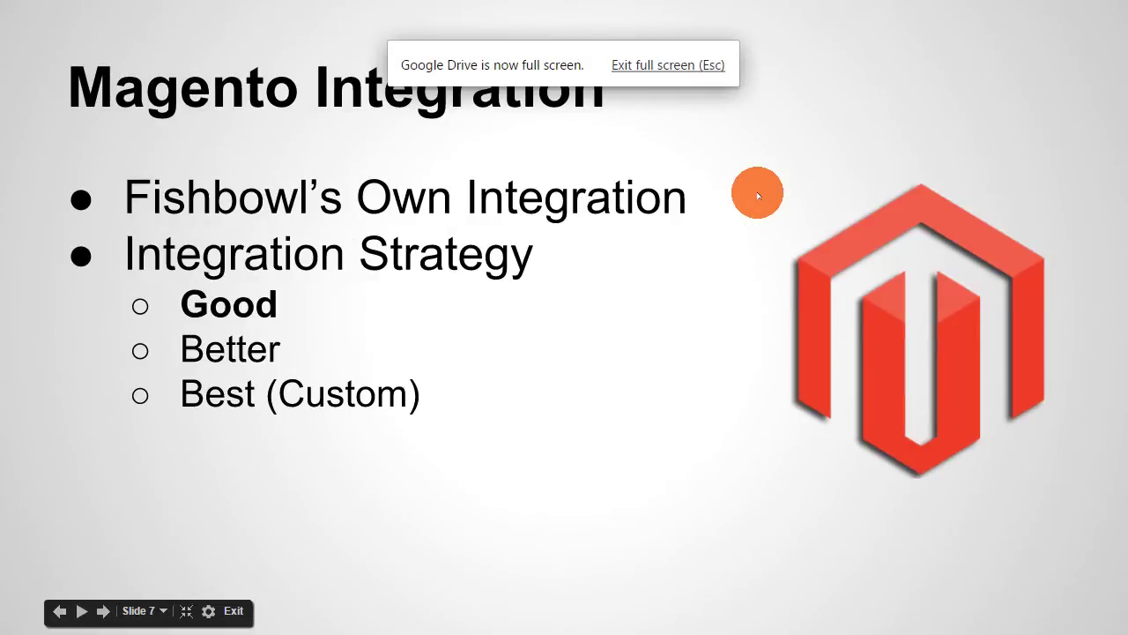
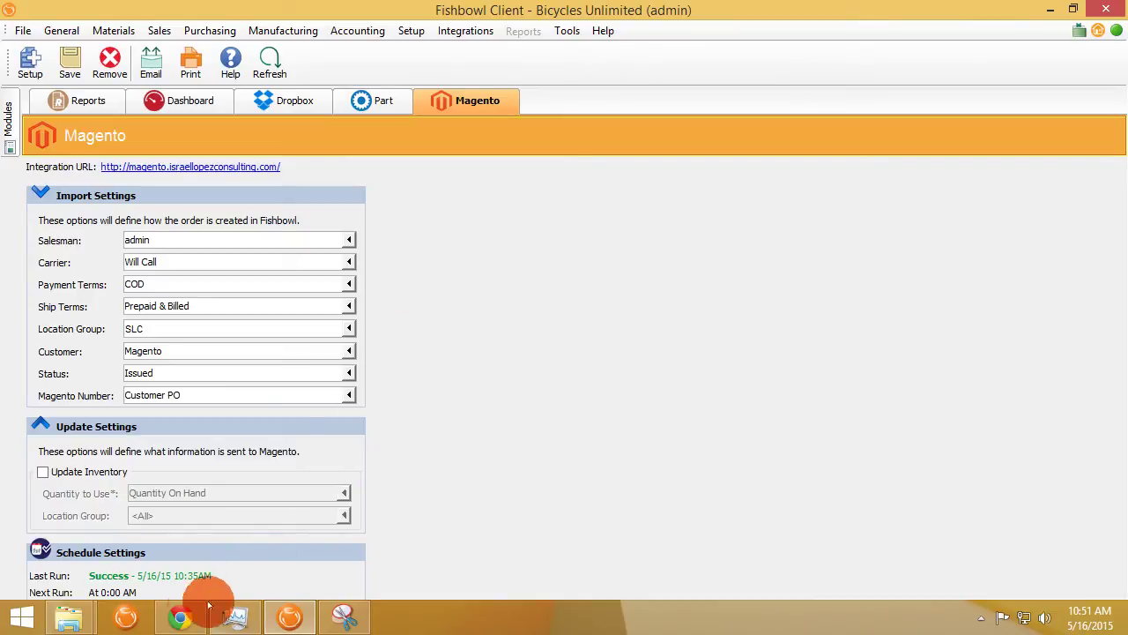
Step: Open the scheduled tasks in Fishbowl and run the Magento Integration task immediately
{"action": "left_click", "coordinate": [460, 28]}
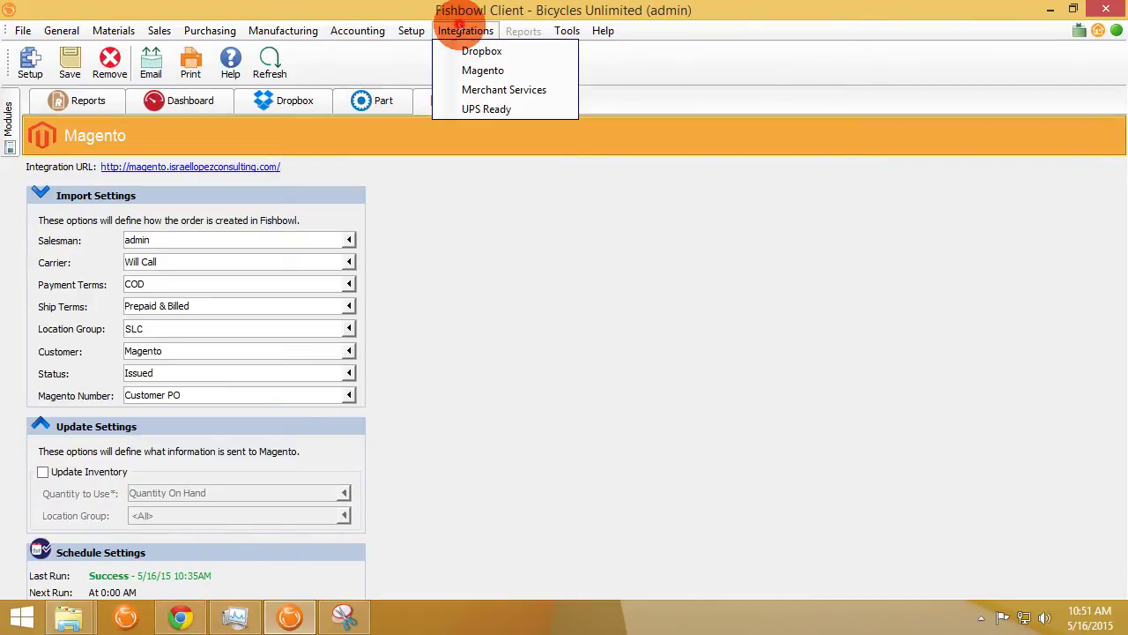
{"action": "mouse_move", "coordinate": [403, 30]}
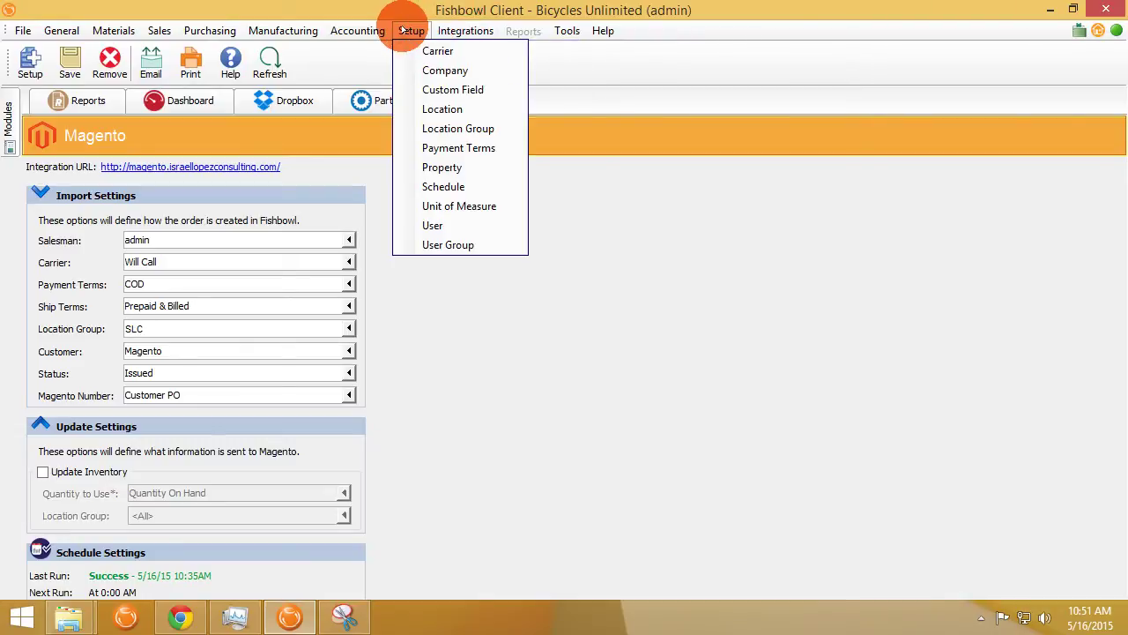
{"action": "left_click", "coordinate": [441, 185]}
{"action": "left_click", "coordinate": [291, 462]}
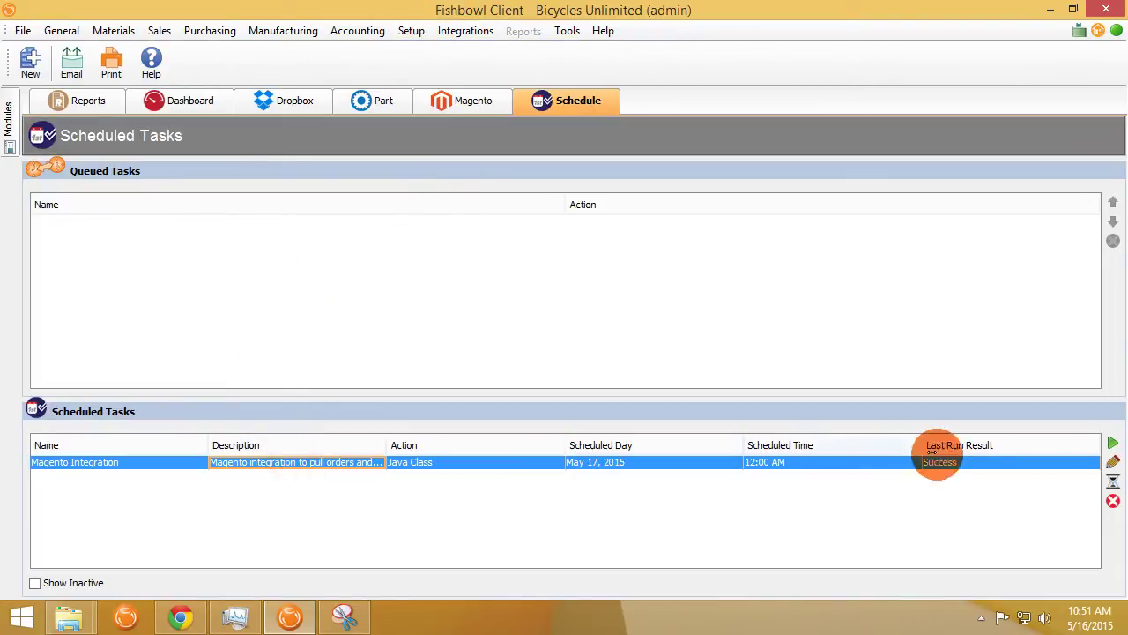
{"action": "left_click", "coordinate": [1113, 443]}
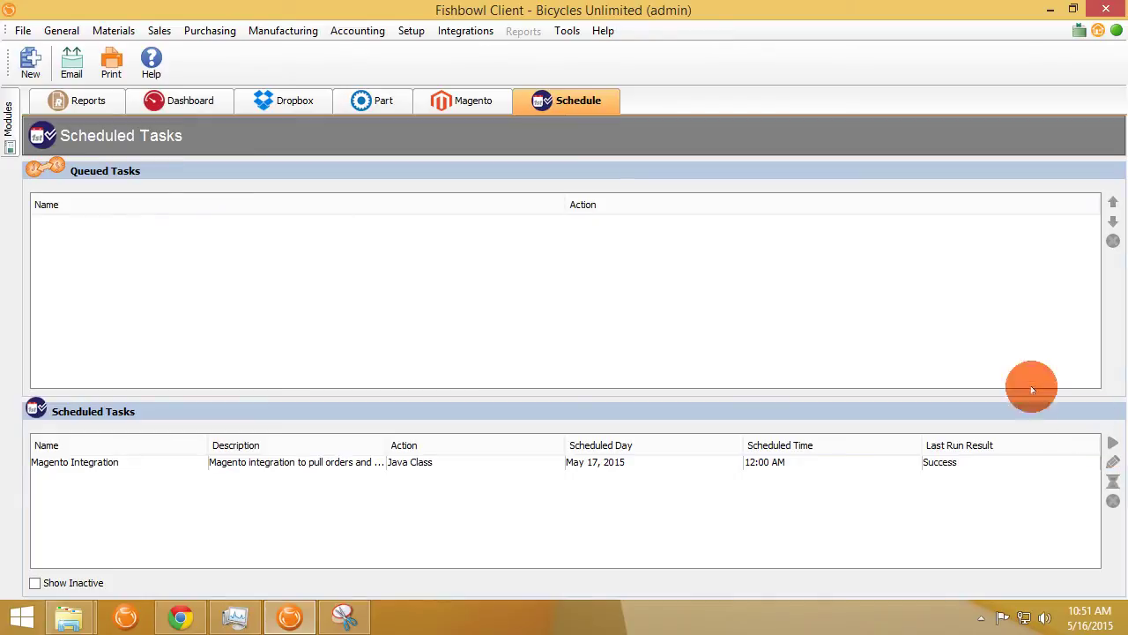
Step: Review the three Magento sales orders at the end of the order list and the customer option in the Magento import settings
{"action": "left_click", "coordinate": [162, 32]}
{"action": "left_click", "coordinate": [157, 50]}
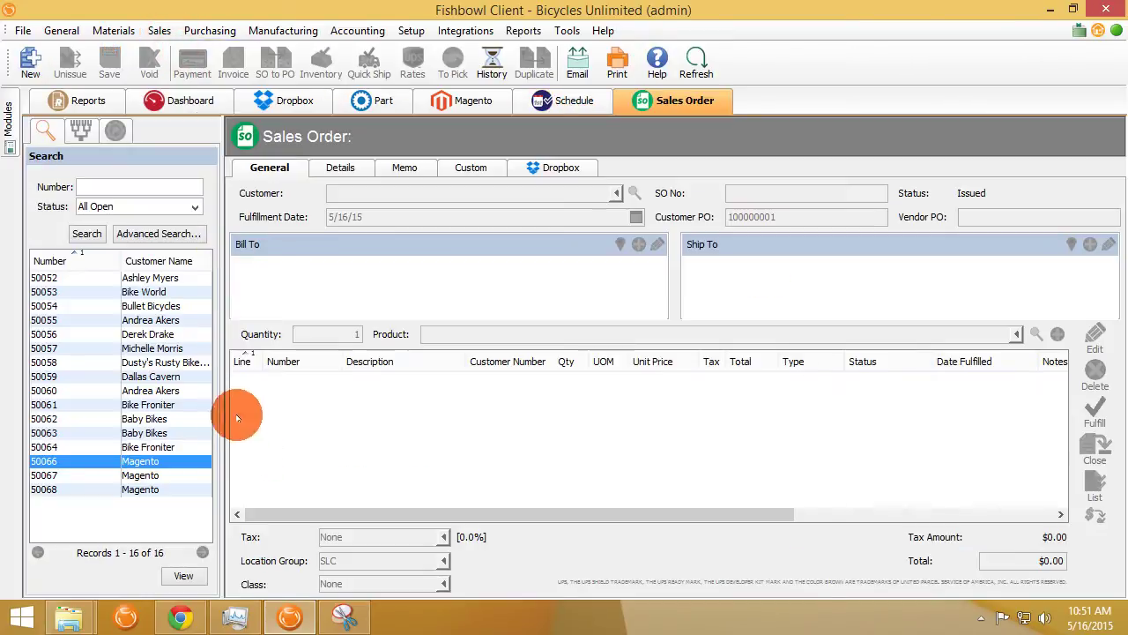
{"action": "left_click", "coordinate": [152, 490]}
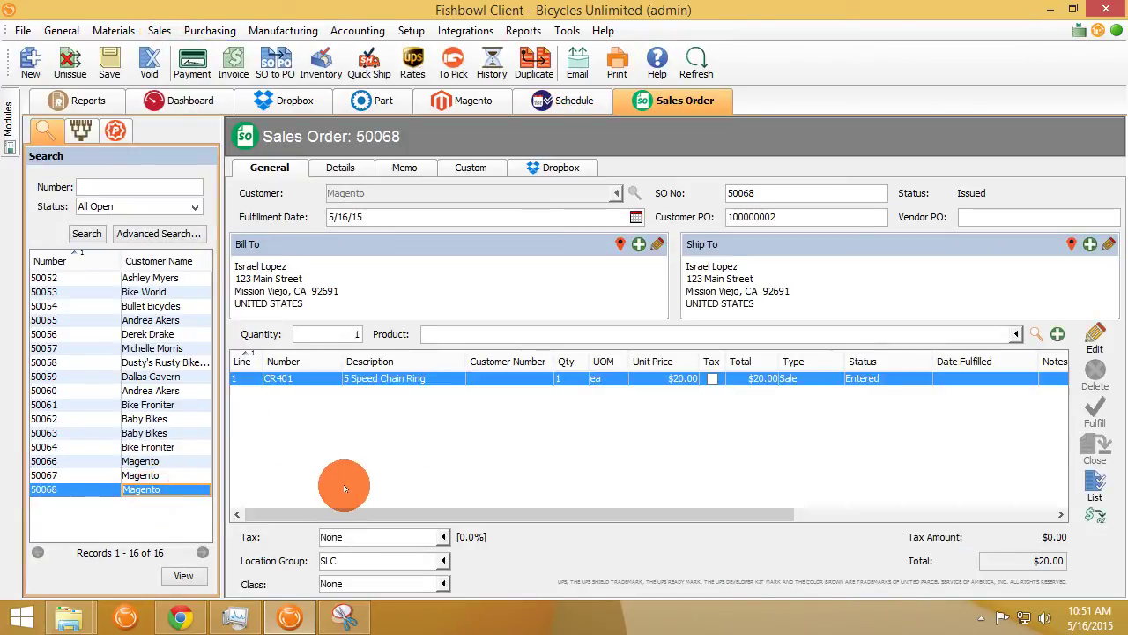
{"action": "left_click", "coordinate": [154, 476]}
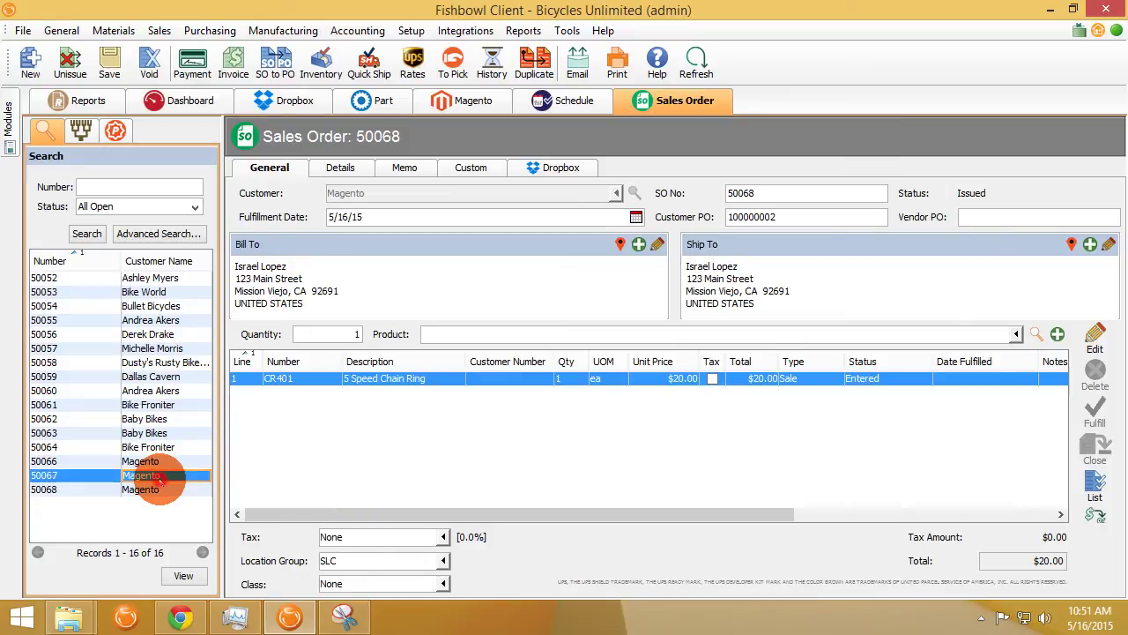
{"action": "left_click", "coordinate": [165, 461]}
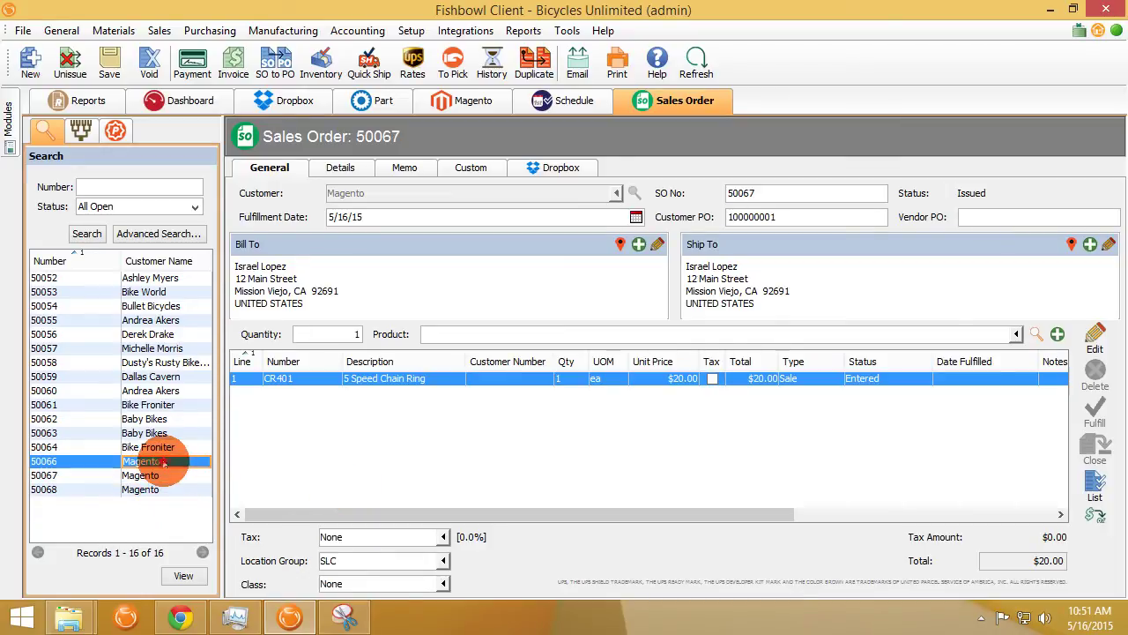
{"action": "left_click", "coordinate": [170, 489]}
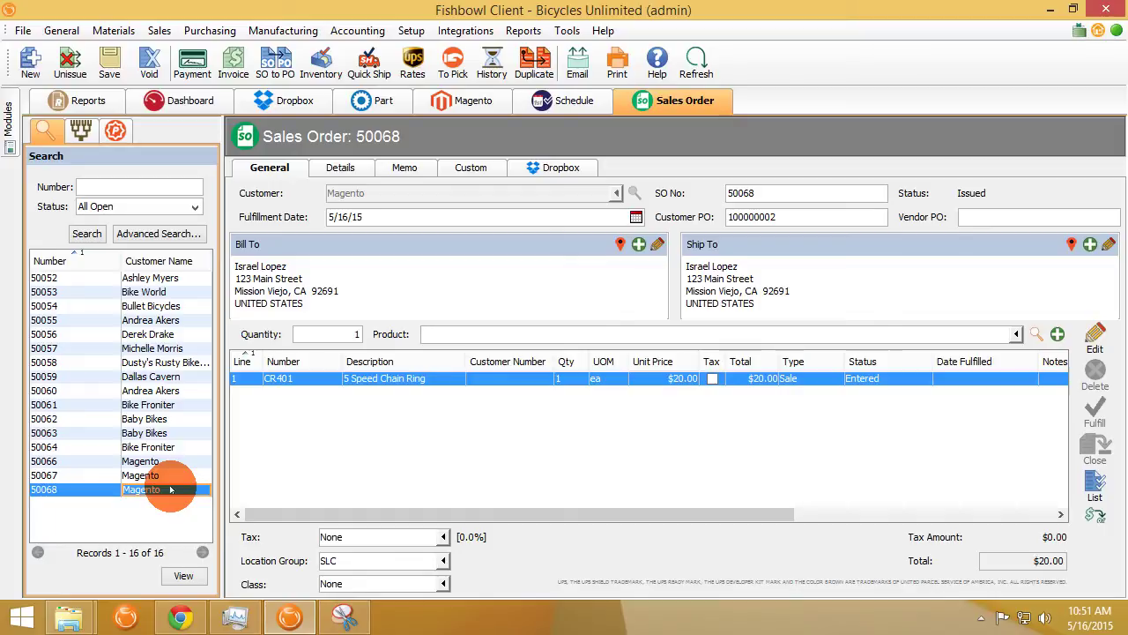
{"action": "left_click", "coordinate": [467, 103]}
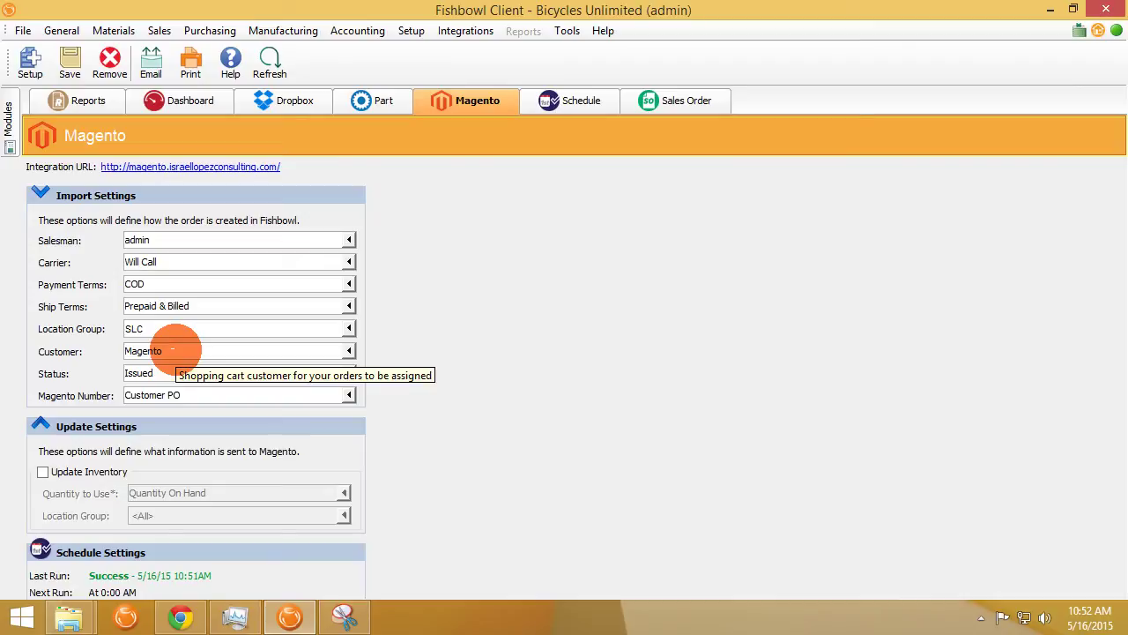
Step: Turn off the product image display in the Product module and open the custom fields of product BB2002
{"action": "left_click", "coordinate": [114, 30]}
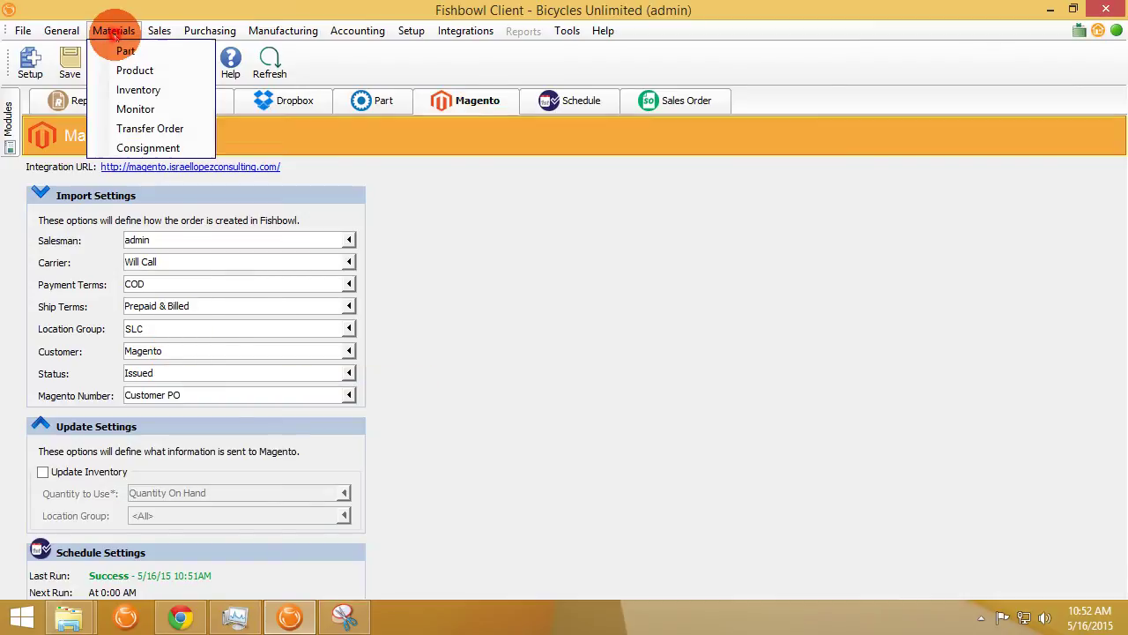
{"action": "left_click", "coordinate": [134, 70]}
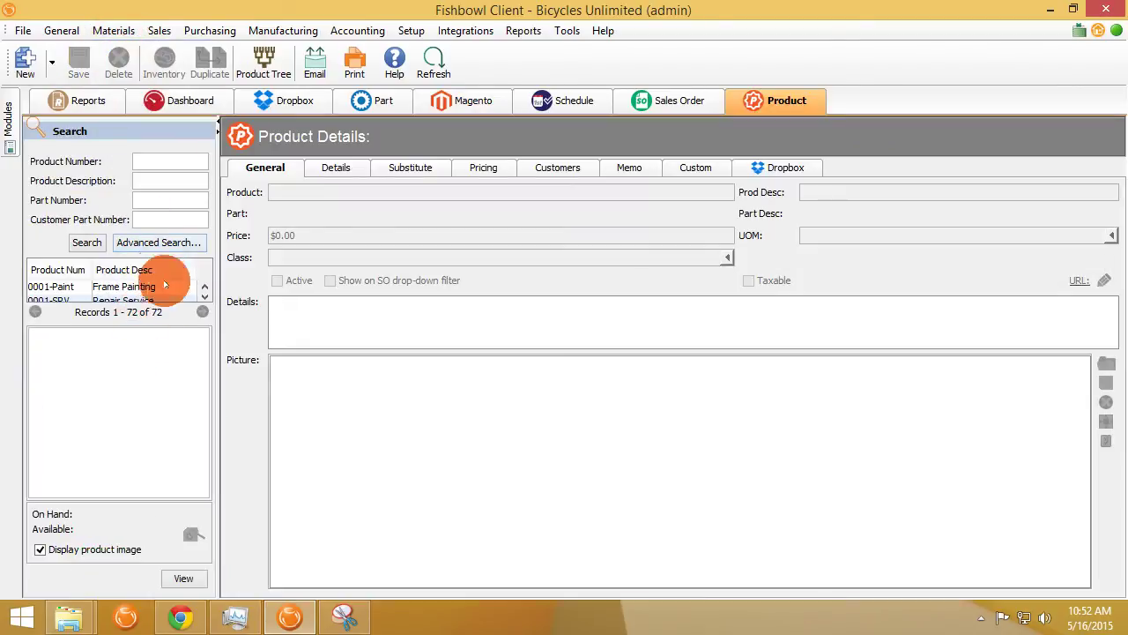
{"action": "left_click", "coordinate": [113, 549]}
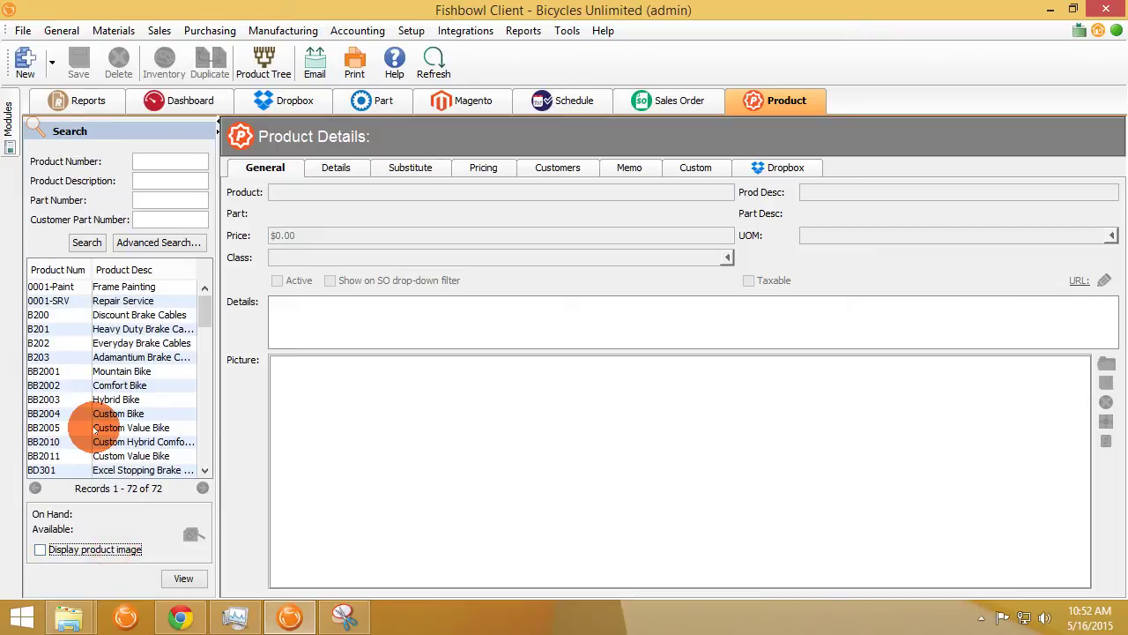
{"action": "left_click", "coordinate": [128, 343]}
{"action": "left_click", "coordinate": [132, 386]}
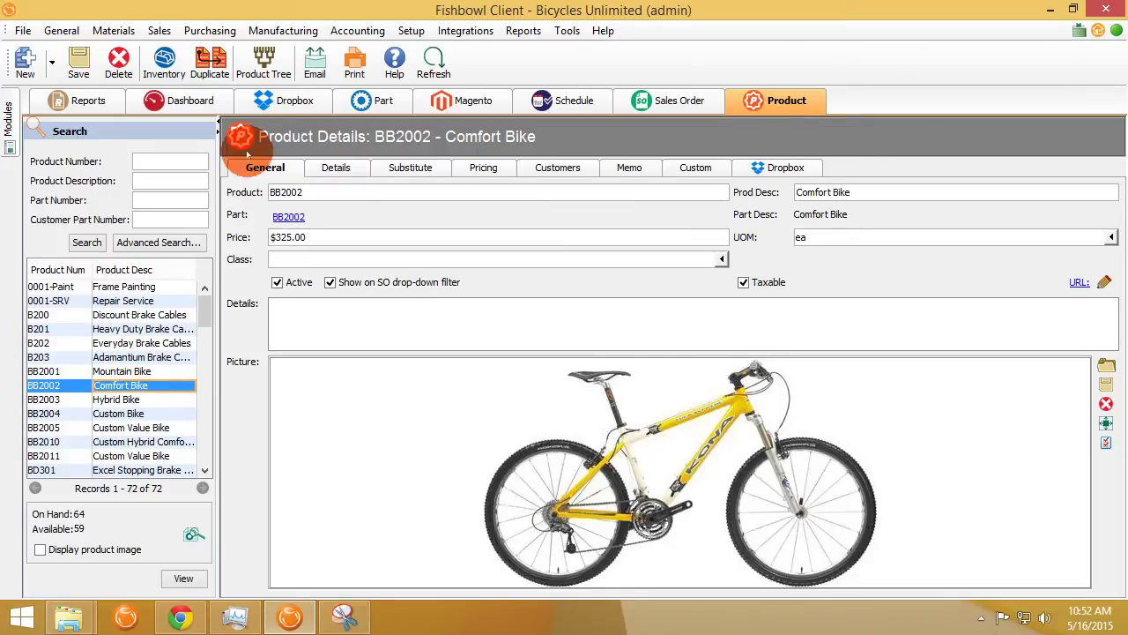
{"action": "left_click", "coordinate": [687, 168]}
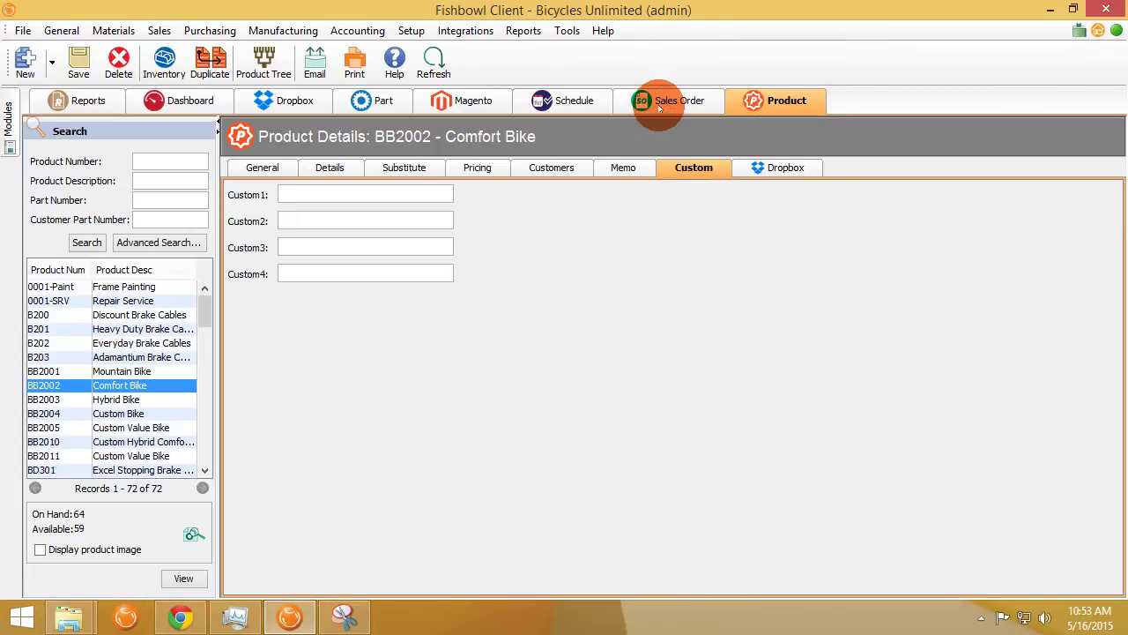
Step: Switch to Chrome, present the Magento Integration slide again, exit the presentation and return to Fishbowl
{"action": "left_click", "coordinate": [180, 617]}
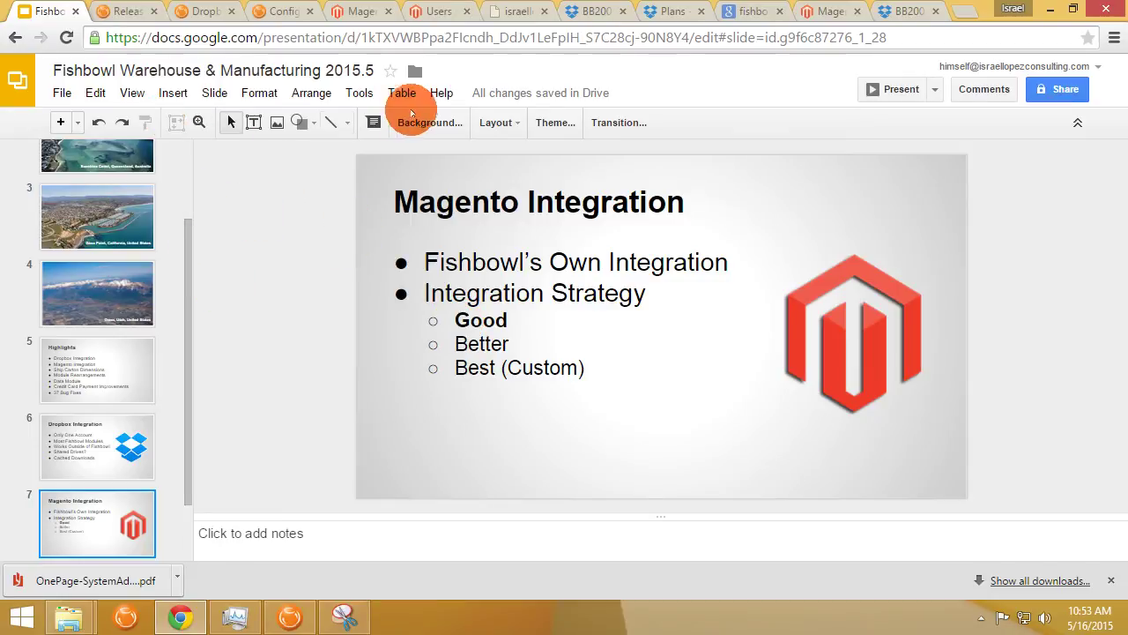
{"action": "left_click", "coordinate": [872, 90]}
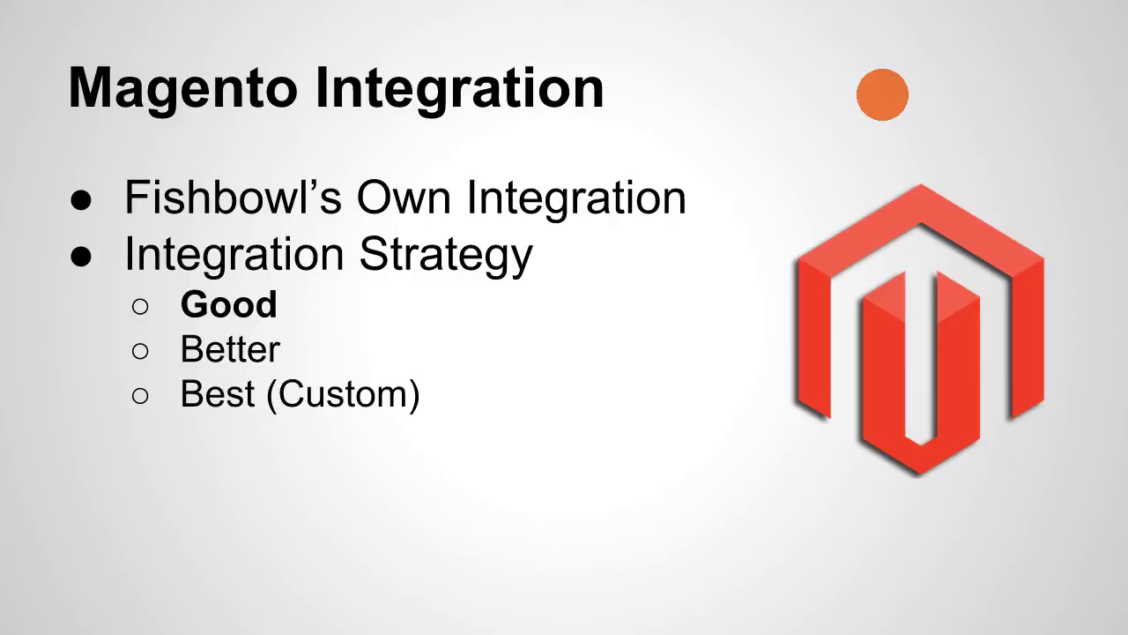
{"action": "key", "text": "Escape"}
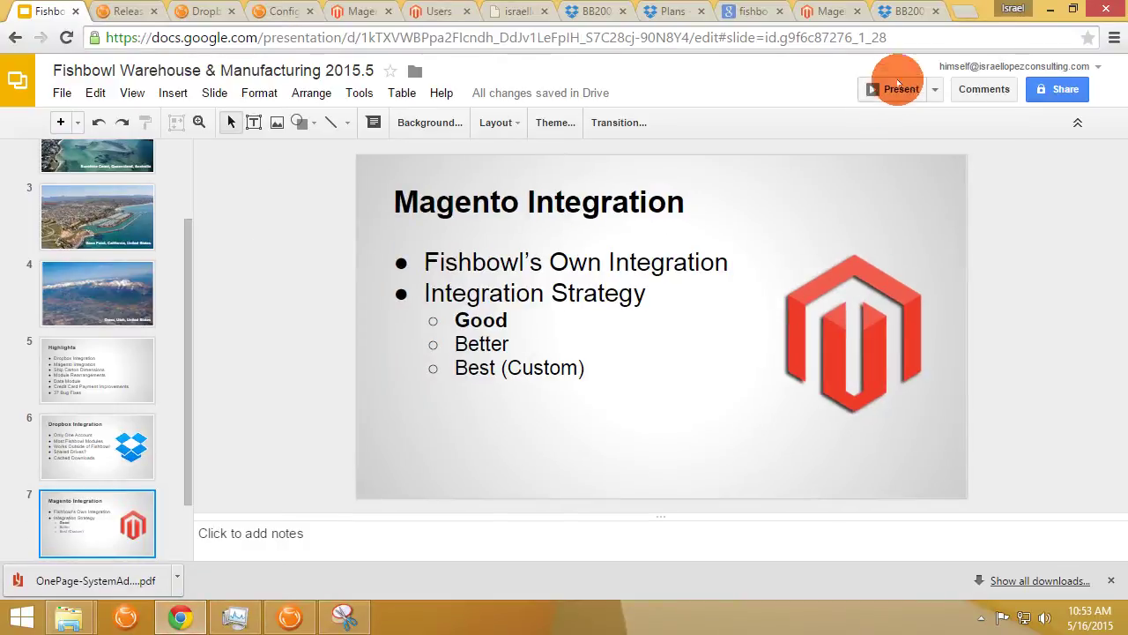
{"action": "left_click", "coordinate": [1046, 11]}
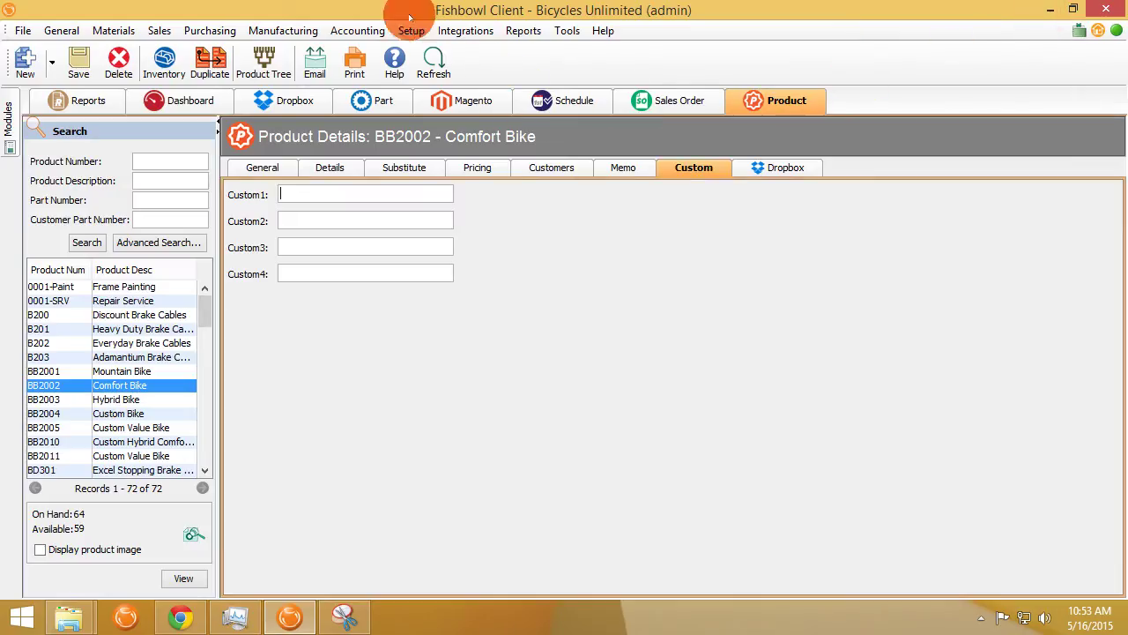
Step: Open the Shipping module and adjust the search pane and column widths so the ship numbers and recipients are fully readable
{"action": "left_click", "coordinate": [357, 30]}
{"action": "mouse_move", "coordinate": [277, 40]}
{"action": "mouse_move", "coordinate": [156, 30]}
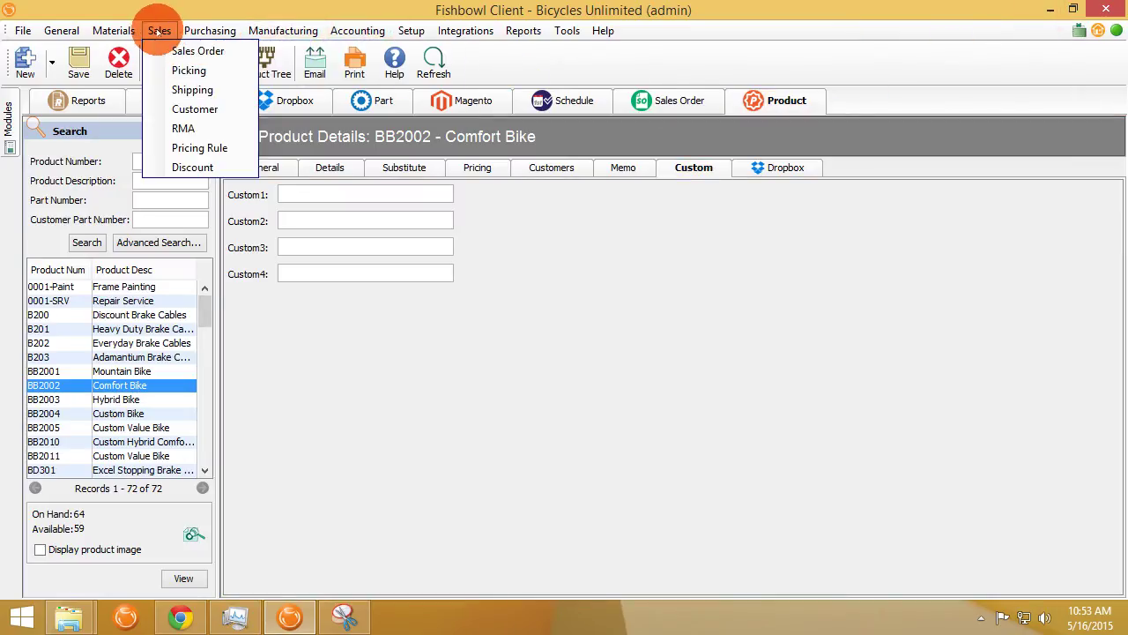
{"action": "left_click", "coordinate": [187, 93]}
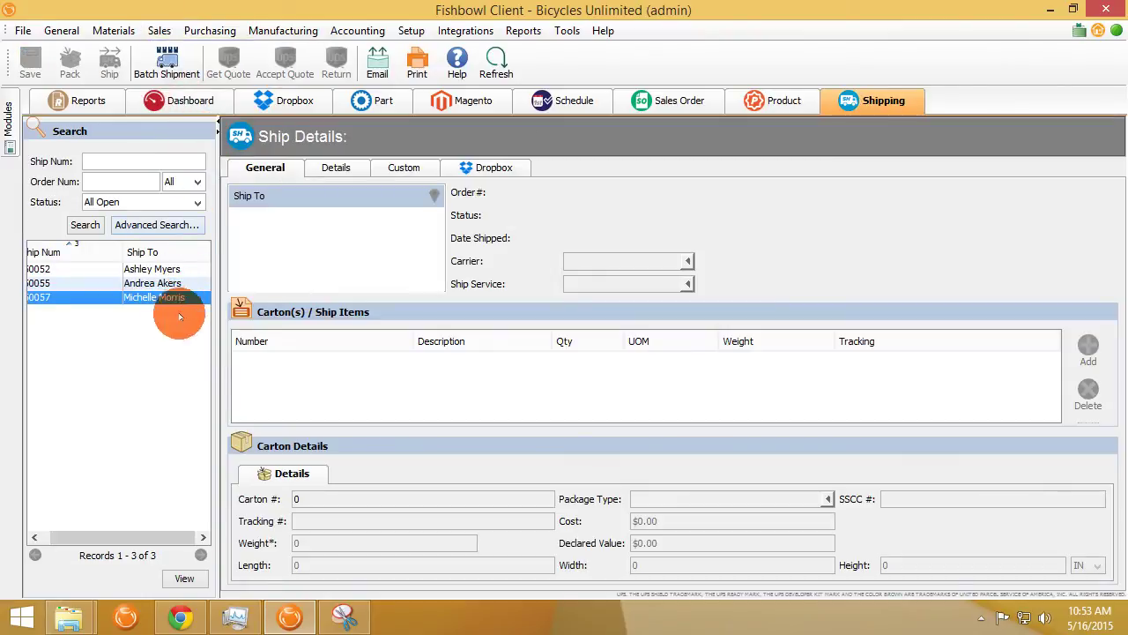
{"action": "left_click_drag", "start_coordinate": [213, 353], "coordinate": [167, 347]}
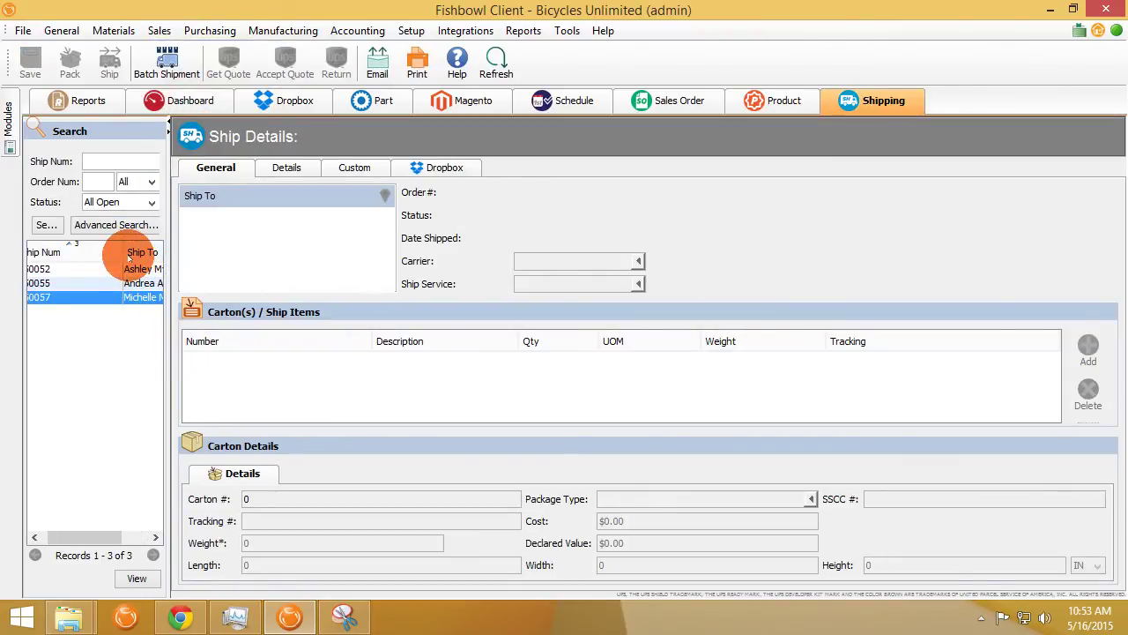
{"action": "left_click_drag", "start_coordinate": [126, 253], "coordinate": [73, 253]}
{"action": "left_click_drag", "start_coordinate": [109, 537], "coordinate": [101, 537]}
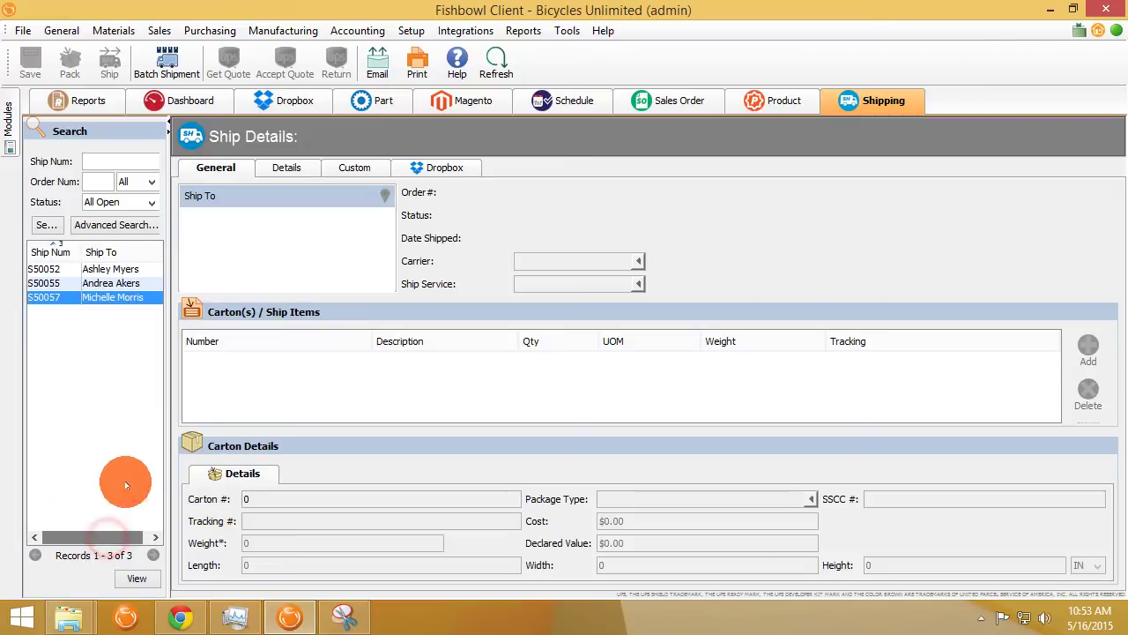
{"action": "left_click_drag", "start_coordinate": [164, 403], "coordinate": [220, 397]}
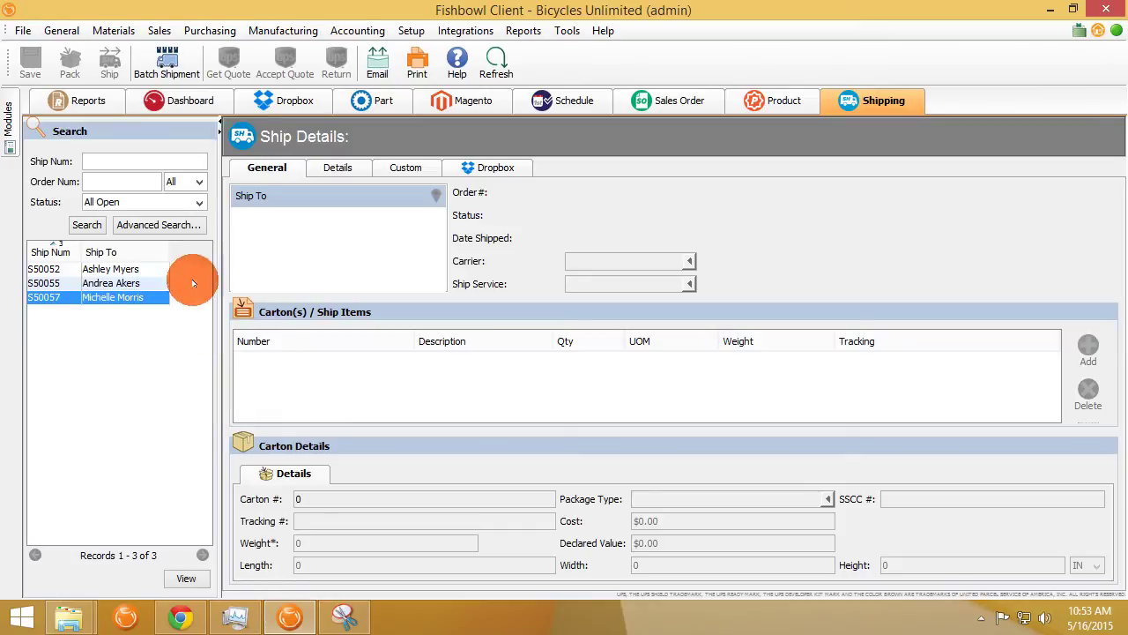
Step: Open the last listed shipment and add 10 new cartons of type 48x48 Pallet, sized 48 x 48 x 30 IN
{"action": "left_click", "coordinate": [115, 297]}
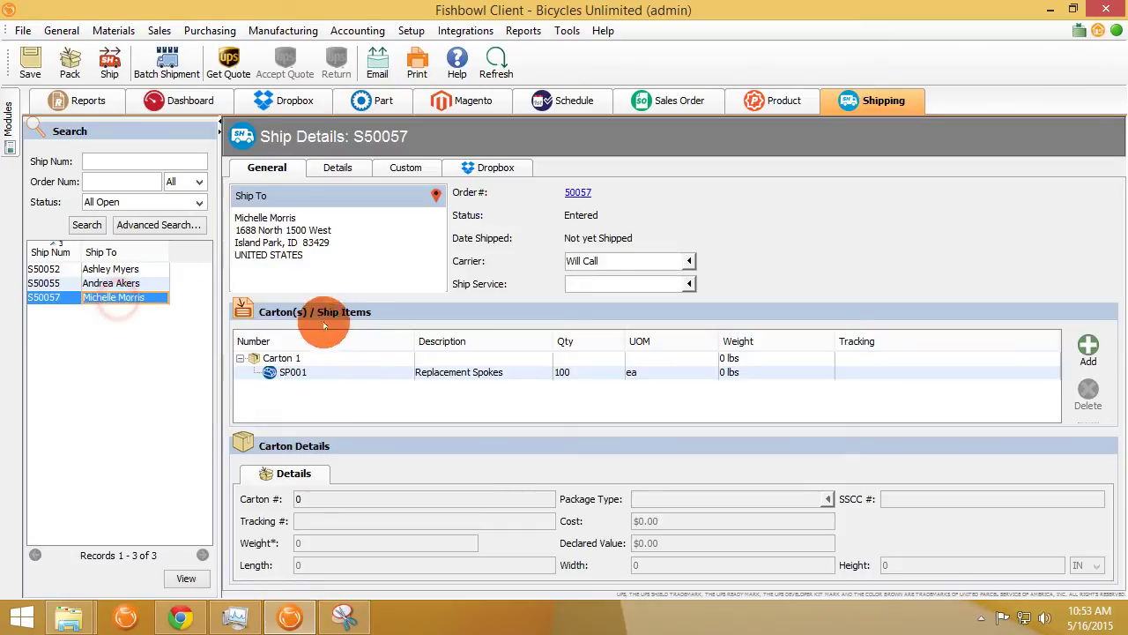
{"action": "left_click", "coordinate": [403, 357]}
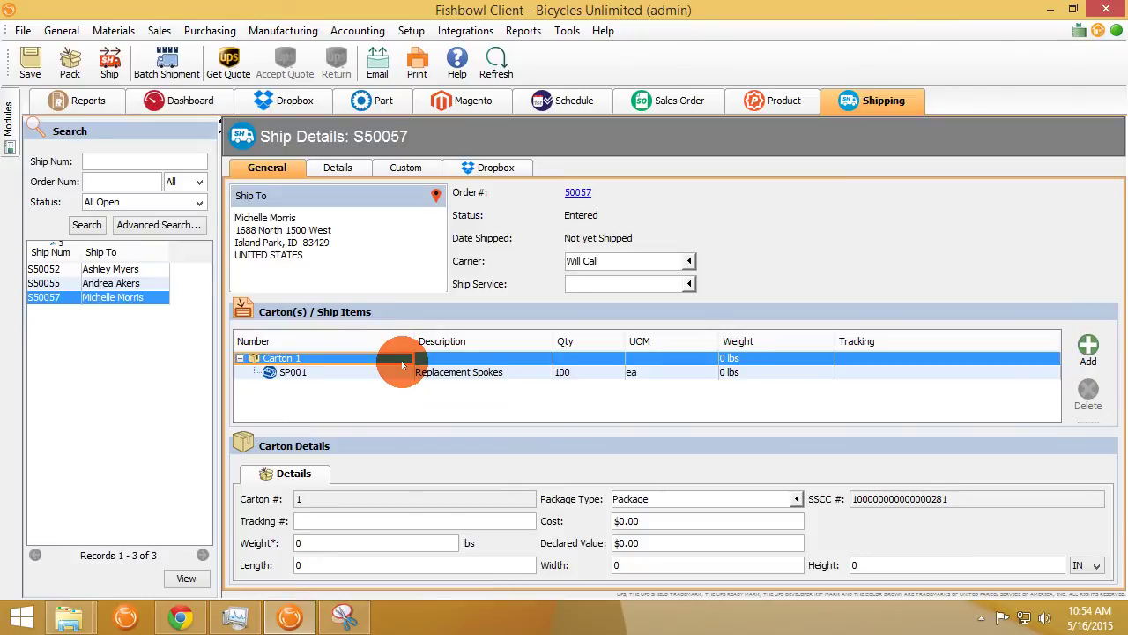
{"action": "left_click", "coordinate": [392, 371]}
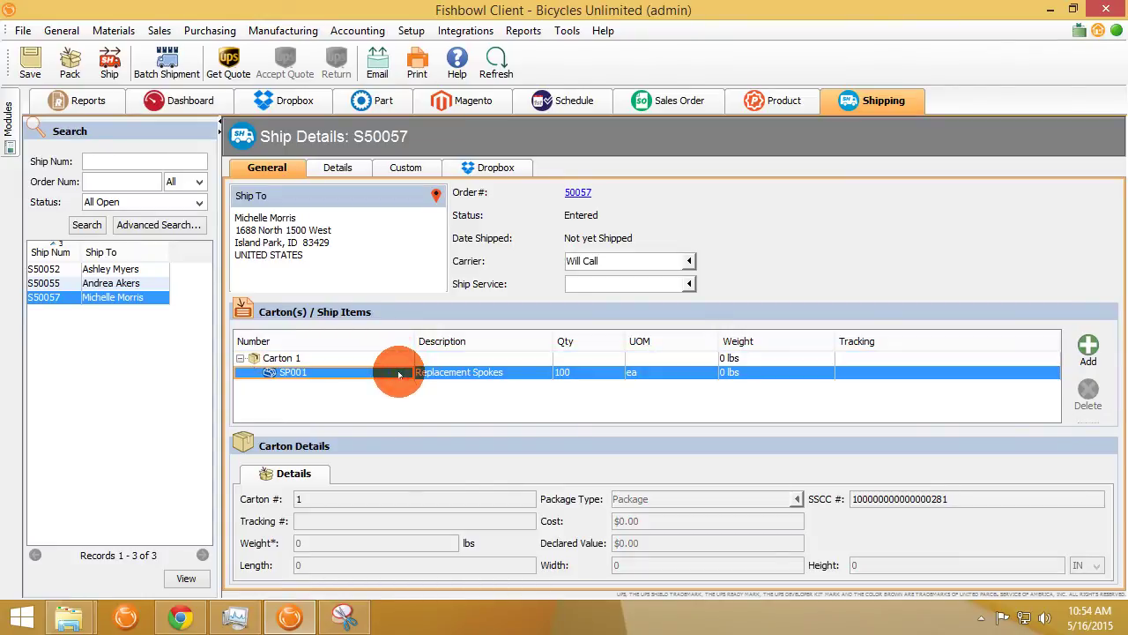
{"action": "right_click", "coordinate": [398, 373]}
{"action": "left_click", "coordinate": [436, 383]}
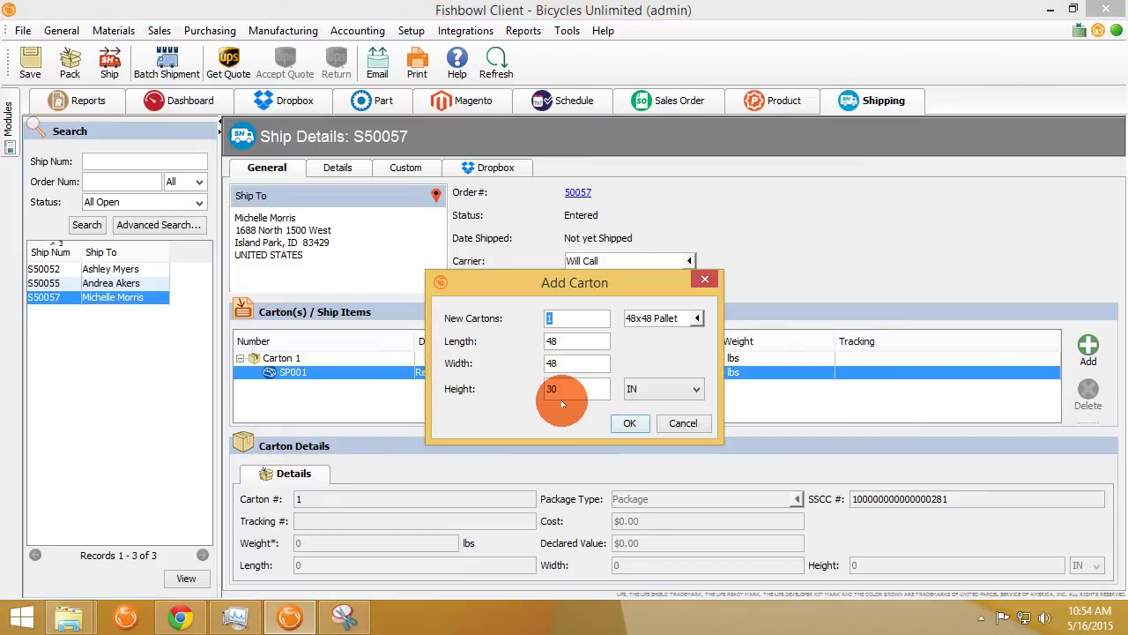
{"action": "type", "text": "10"}
{"action": "left_click", "coordinate": [630, 423]}
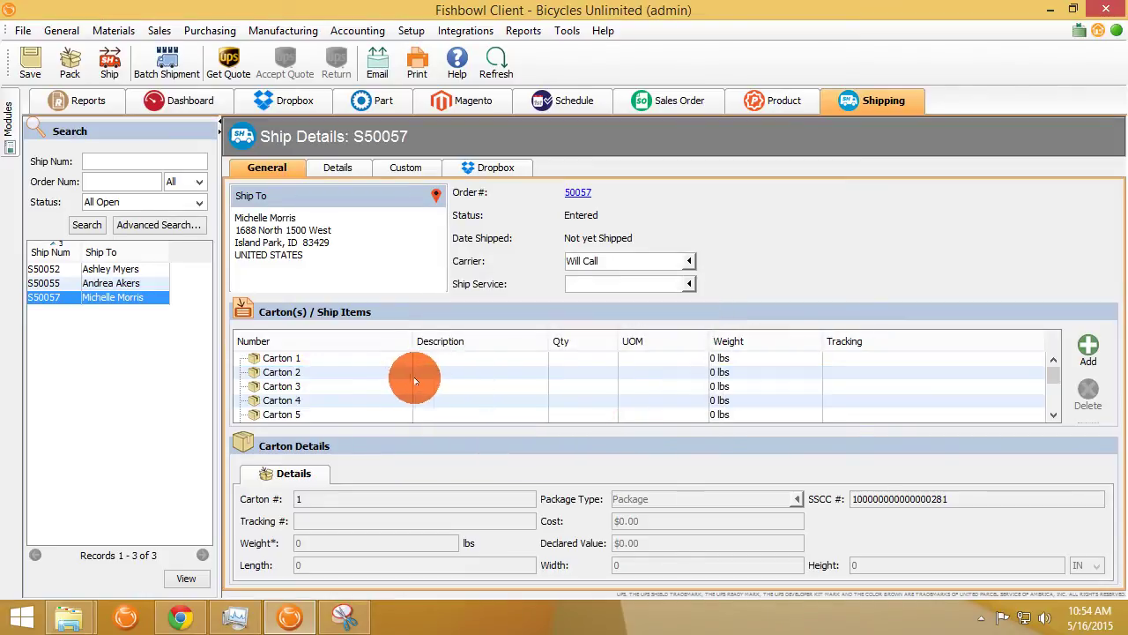
Step: Inspect the details of Carton 2 and Carton 10 in the shipment's carton list
{"action": "left_click", "coordinate": [363, 372]}
{"action": "scroll", "coordinate": [363, 372], "scroll_direction": "down", "scroll_amount": 3}
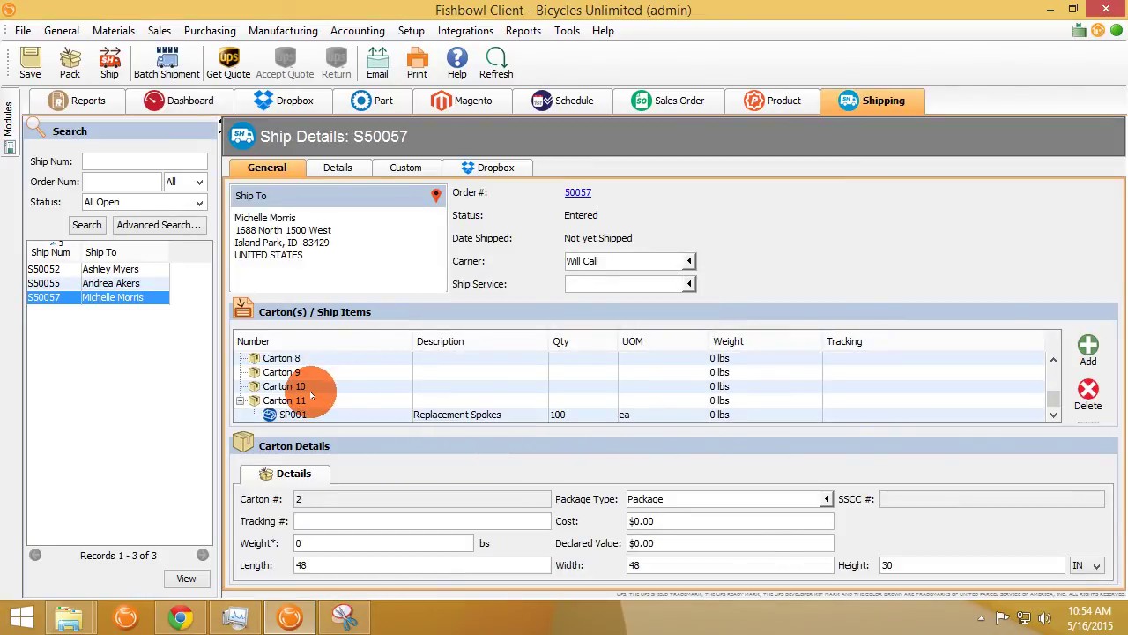
{"action": "left_click", "coordinate": [314, 388]}
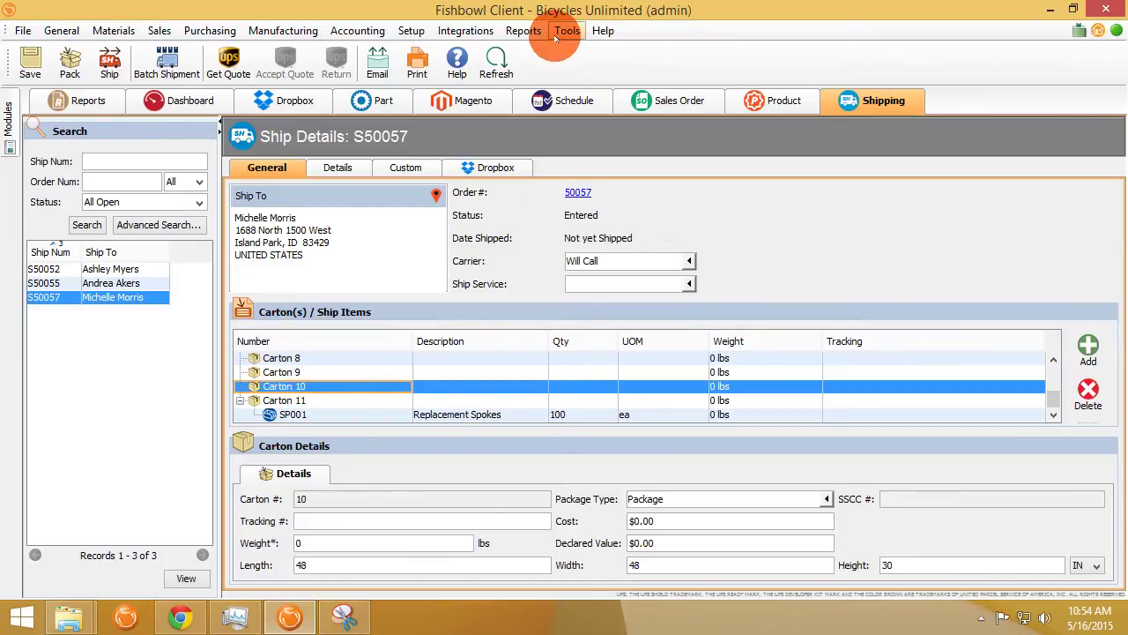
Step: Review the 48x48 Pallet, Tube and Medium Box carton types in the Shipping module options, then close the options without saving
{"action": "left_click", "coordinate": [524, 30]}
{"action": "mouse_move", "coordinate": [571, 34]}
{"action": "left_click", "coordinate": [586, 51]}
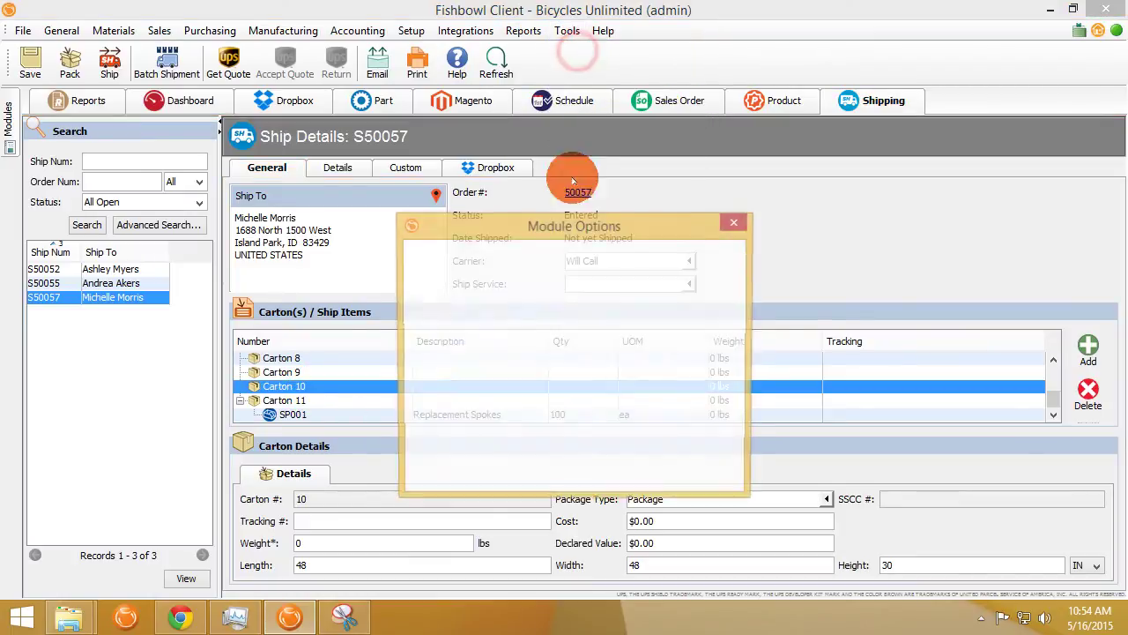
{"action": "left_click", "coordinate": [564, 282]}
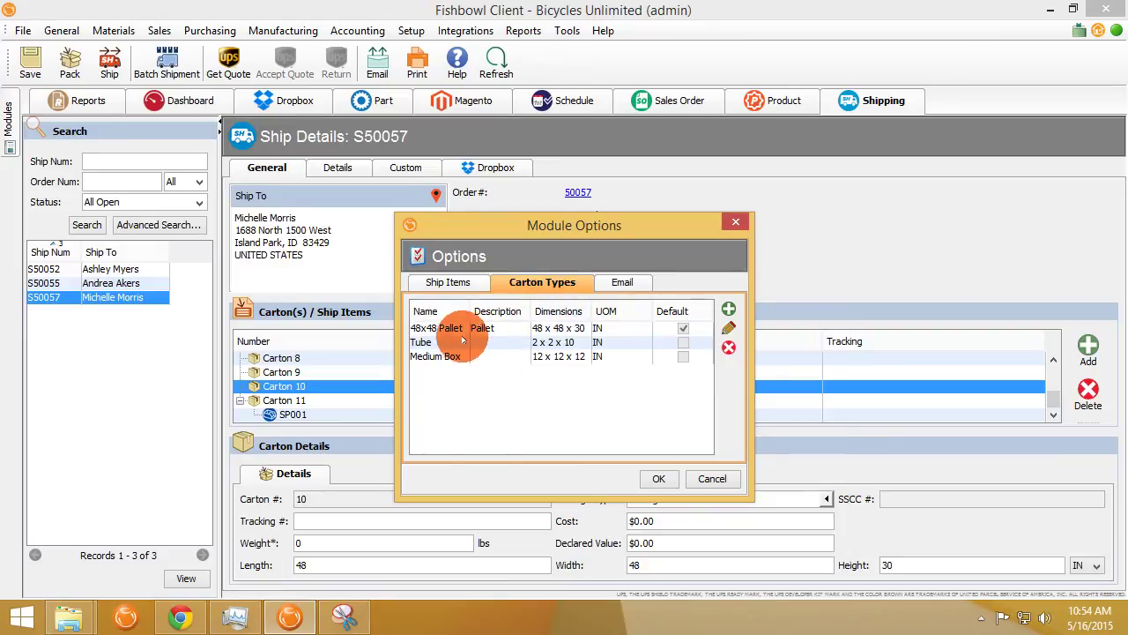
{"action": "left_click", "coordinate": [459, 330]}
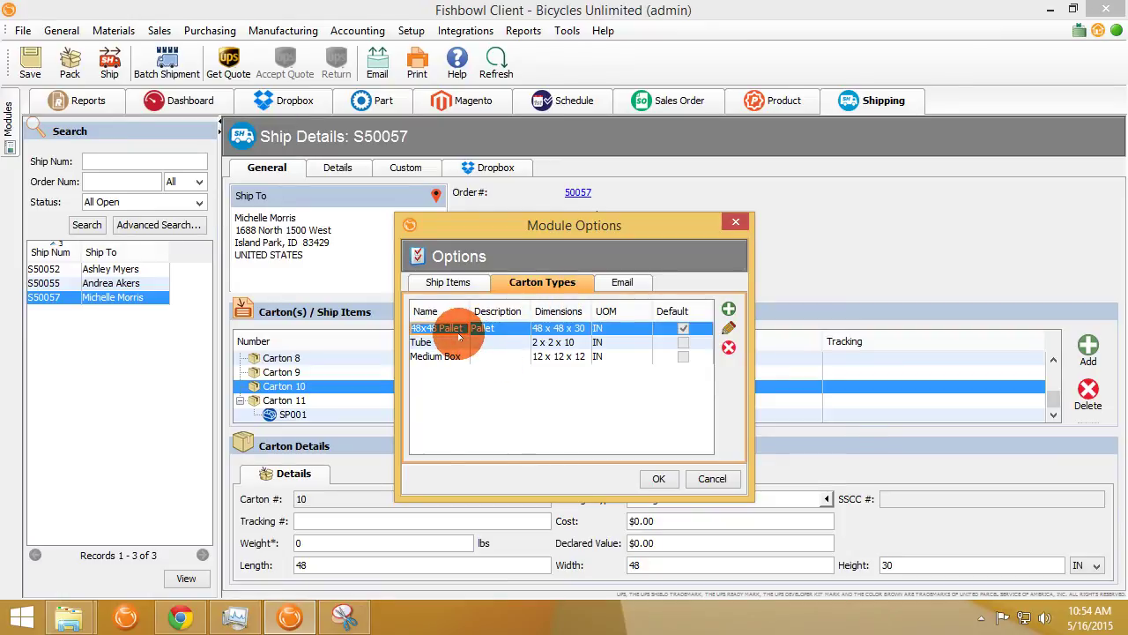
{"action": "key", "text": "Down"}
{"action": "key", "text": "Down"}
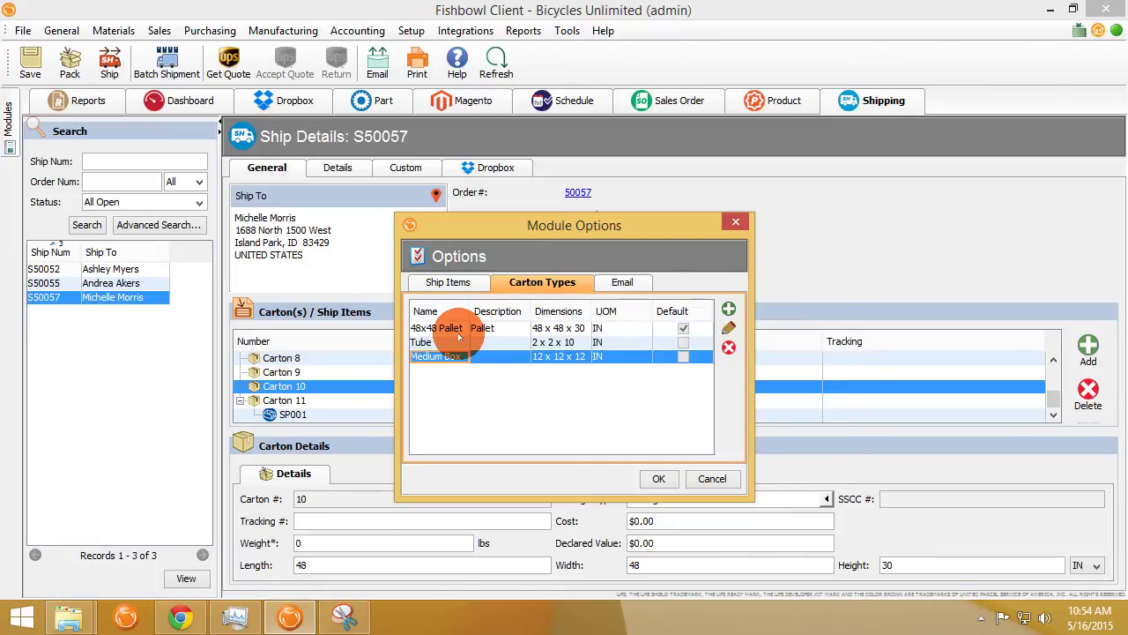
{"action": "left_click", "coordinate": [698, 483]}
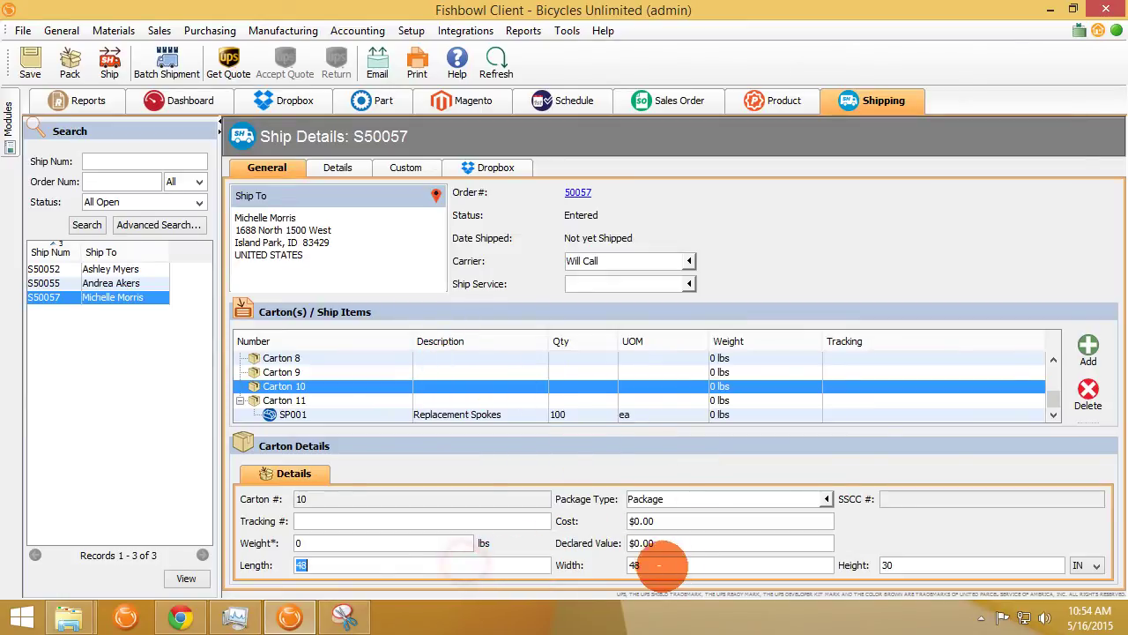
Step: Check Carton 10's height and available package types, then view the shipment's Dropbox files and return to its general details
{"action": "left_click", "coordinate": [908, 565]}
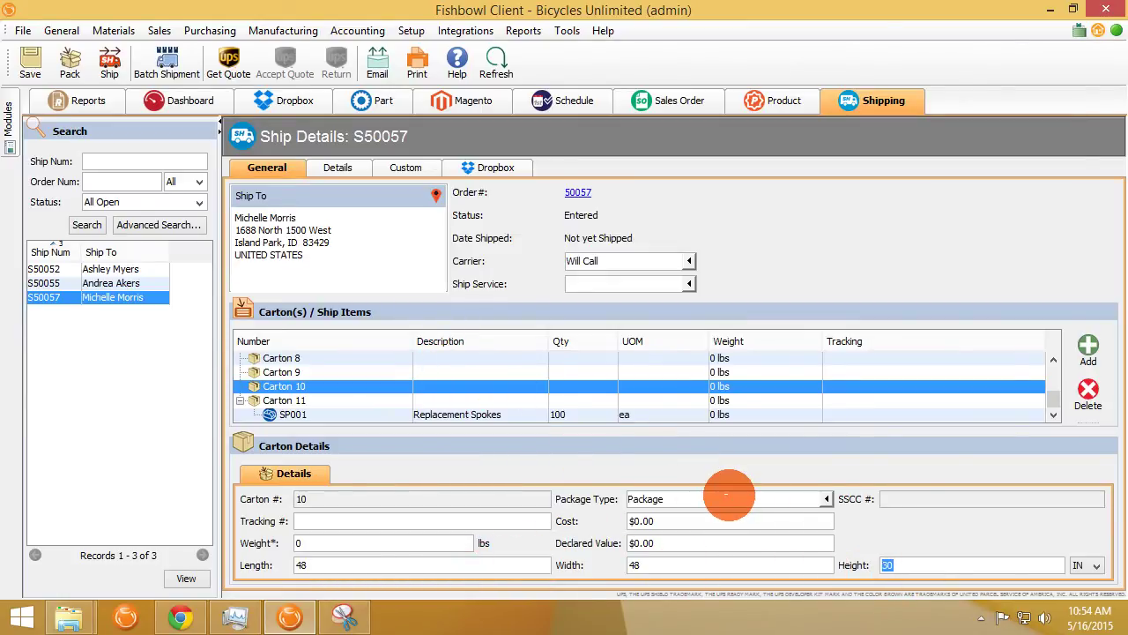
{"action": "left_click", "coordinate": [728, 498]}
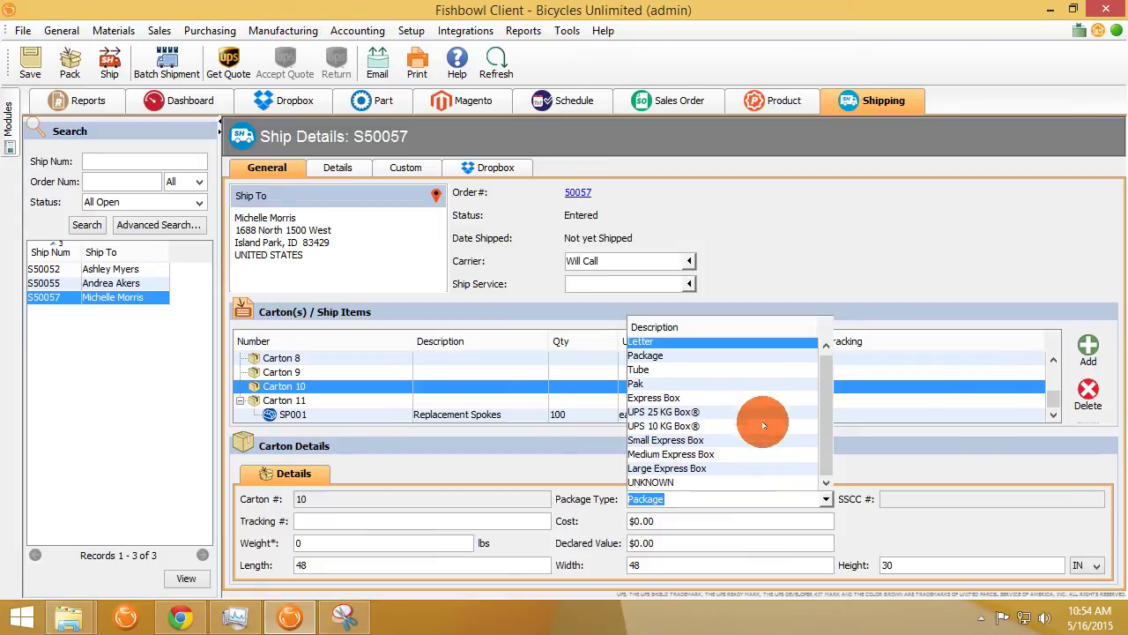
{"action": "left_click", "coordinate": [827, 499]}
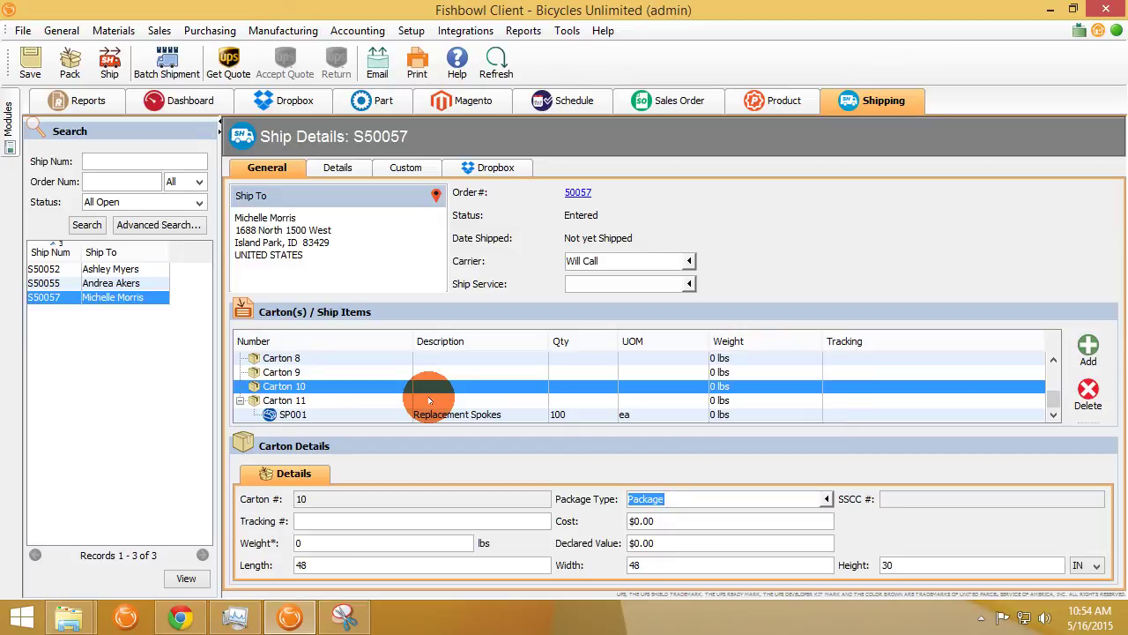
{"action": "left_click", "coordinate": [469, 168]}
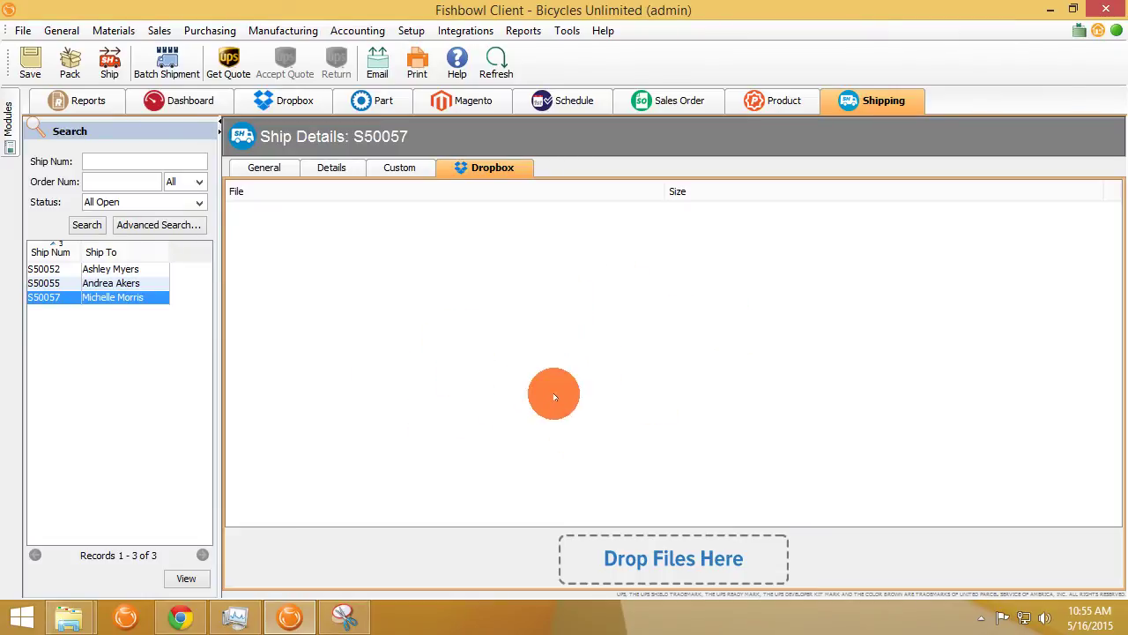
{"action": "left_click", "coordinate": [264, 167]}
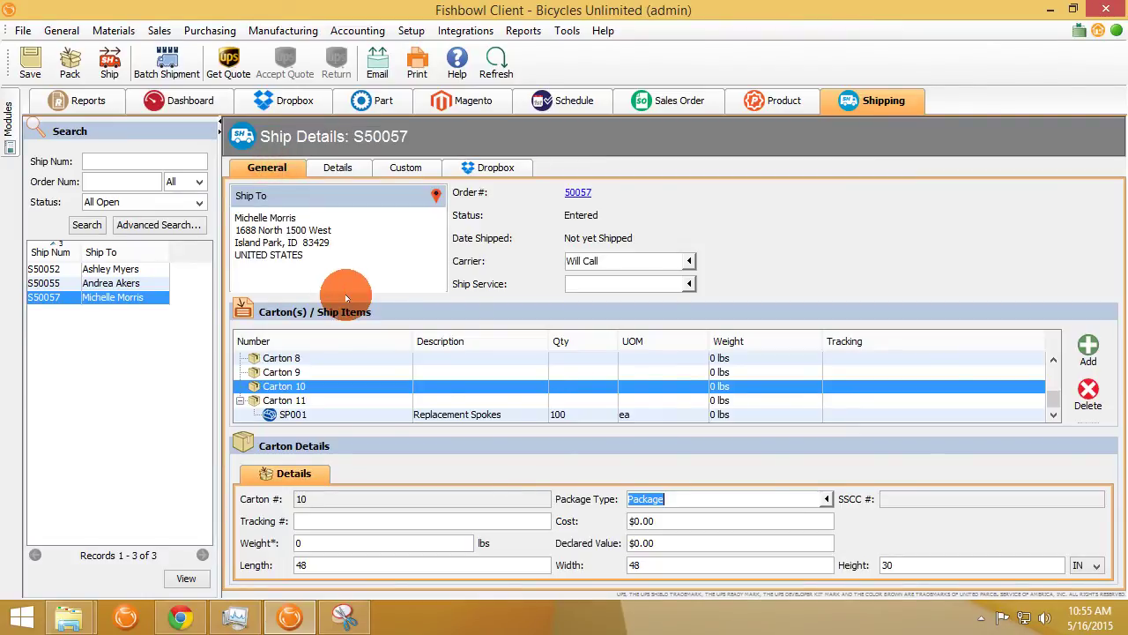
Step: Expand the Modules pane and pin it so it stays open
{"action": "mouse_move", "coordinate": [235, 618]}
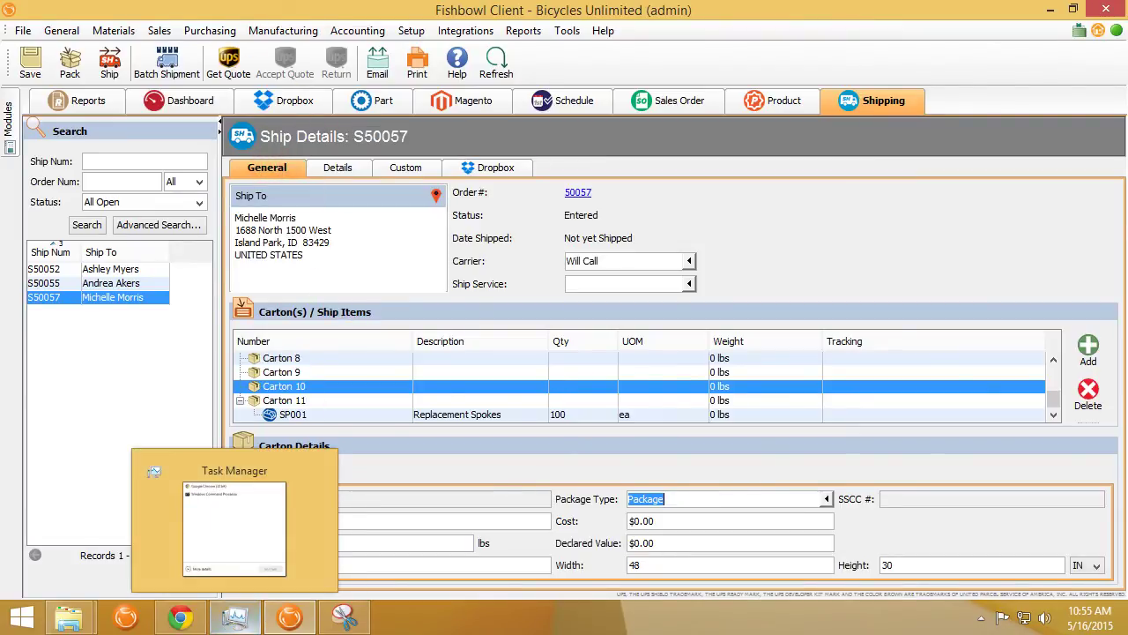
{"action": "left_click", "coordinate": [465, 30]}
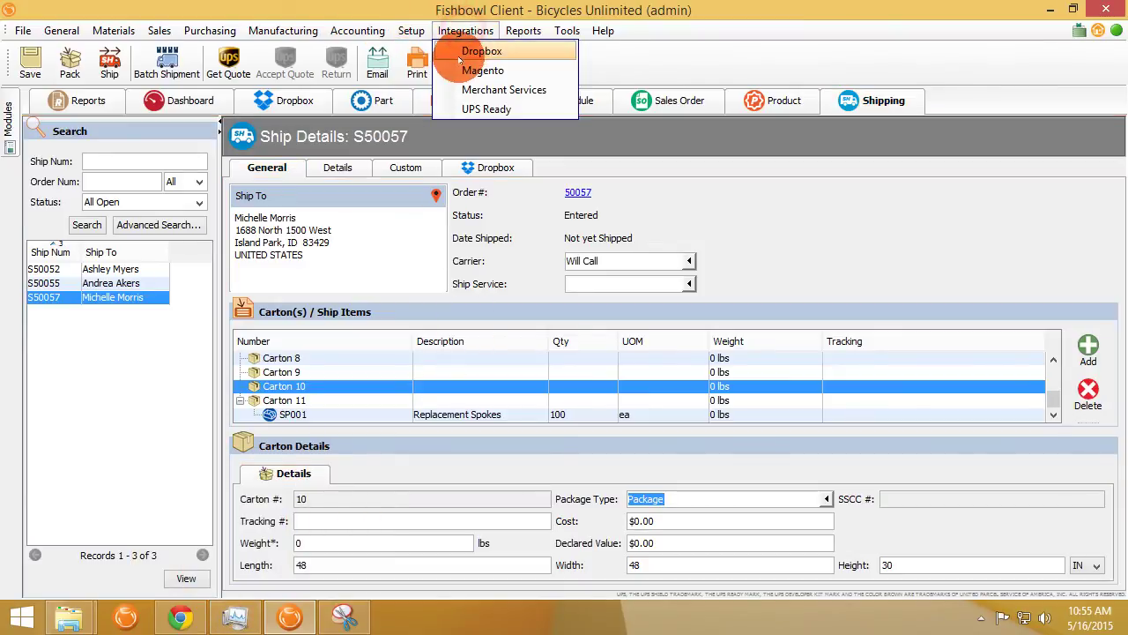
{"action": "left_click", "coordinate": [9, 113]}
{"action": "left_click", "coordinate": [163, 97]}
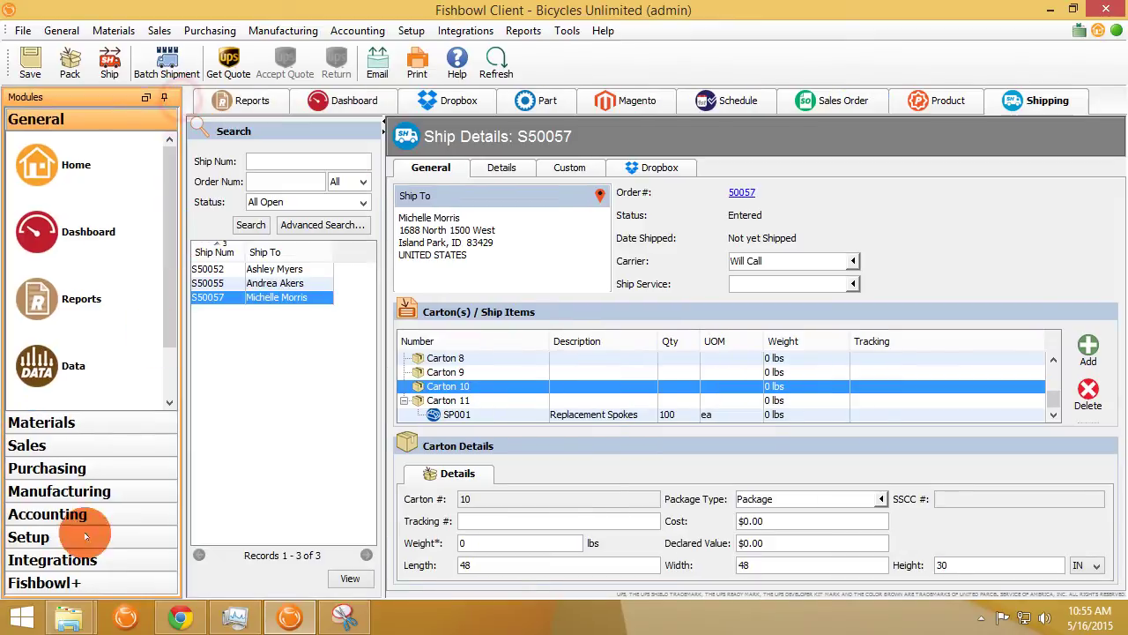
Step: Look through the modules in the Accounting group
{"action": "left_click", "coordinate": [88, 514]}
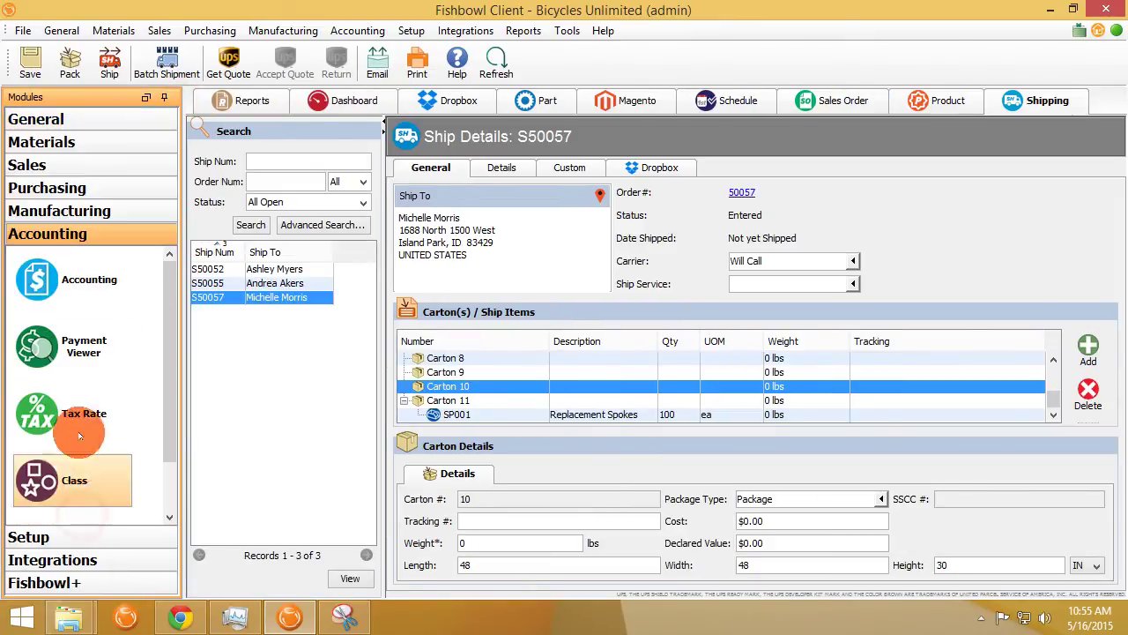
{"action": "scroll", "coordinate": [84, 440], "scroll_direction": "down", "scroll_amount": 1}
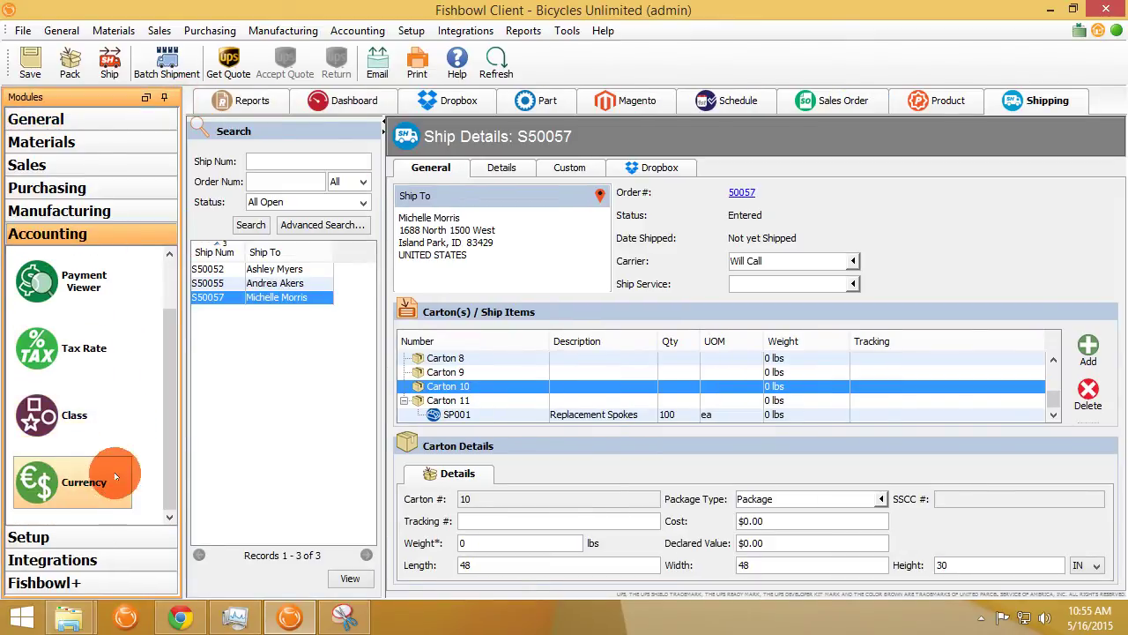
{"action": "scroll", "coordinate": [101, 467], "scroll_direction": "up", "scroll_amount": 1}
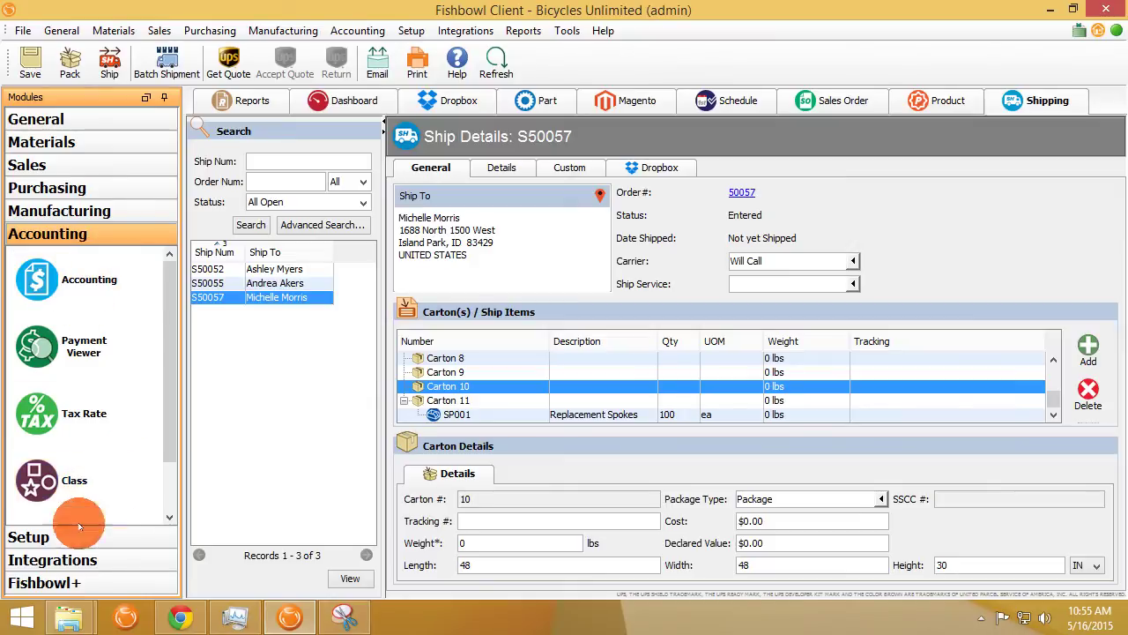
Step: Expand the Integrations group and view the Merchant Services, UPS Ready, Magento and Dropbox modules one after another
{"action": "left_click", "coordinate": [75, 559]}
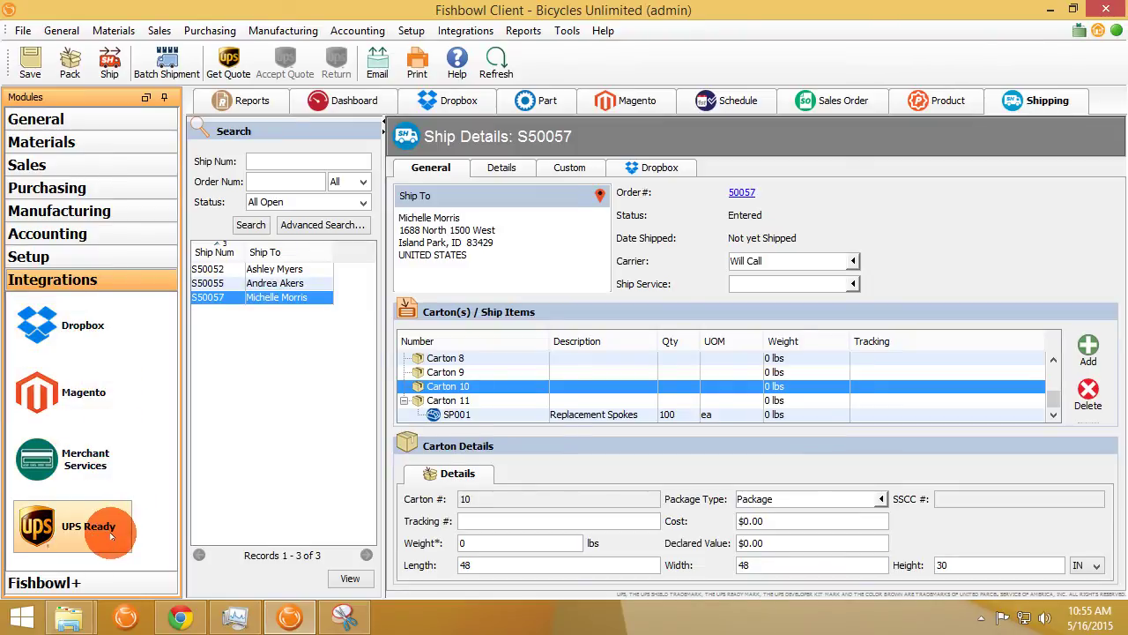
{"action": "left_click", "coordinate": [114, 460]}
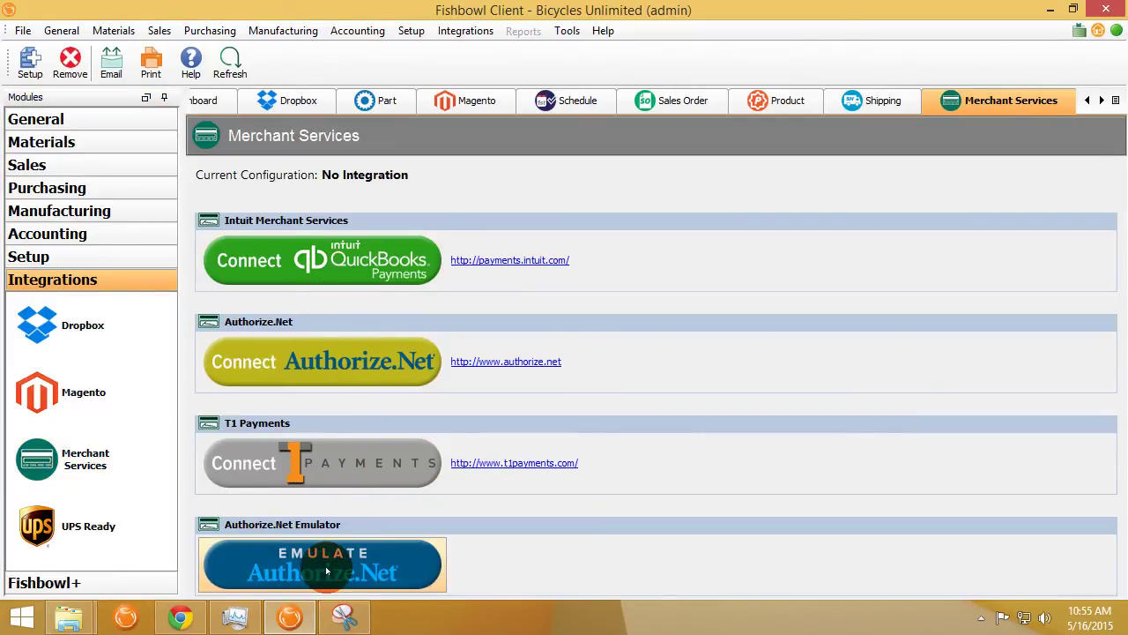
{"action": "left_click", "coordinate": [115, 520]}
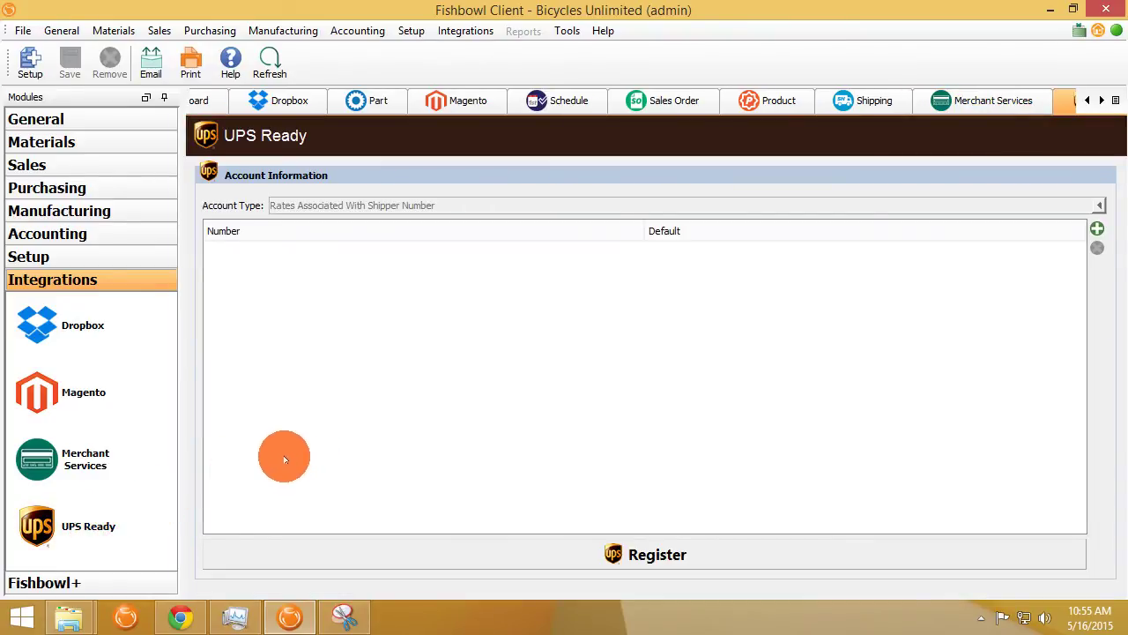
{"action": "left_click", "coordinate": [106, 394]}
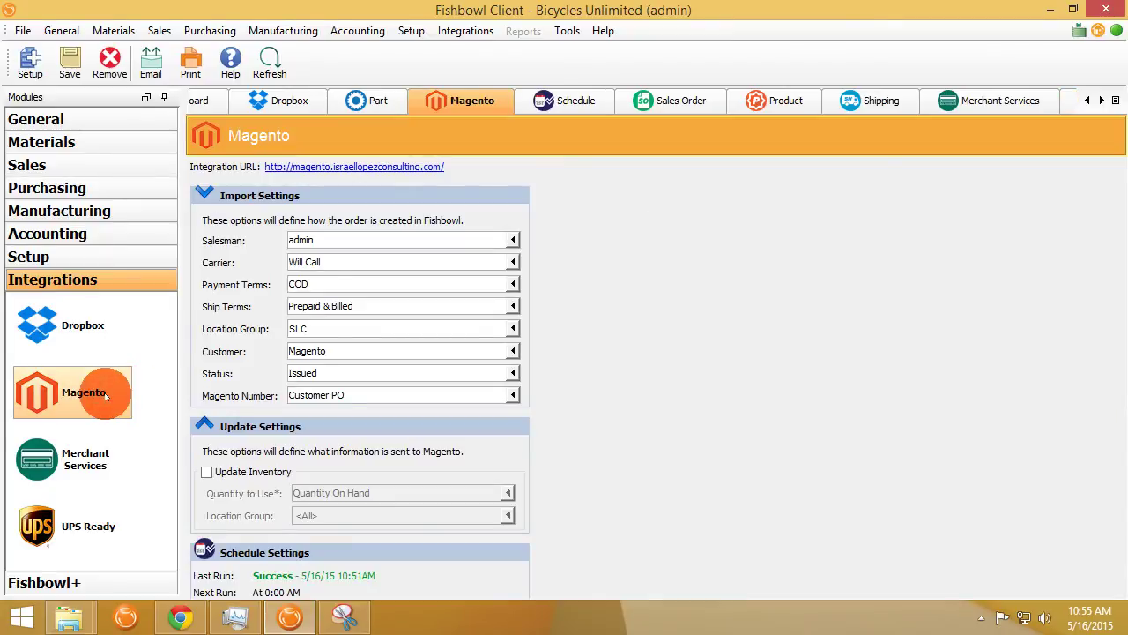
{"action": "left_click", "coordinate": [74, 349]}
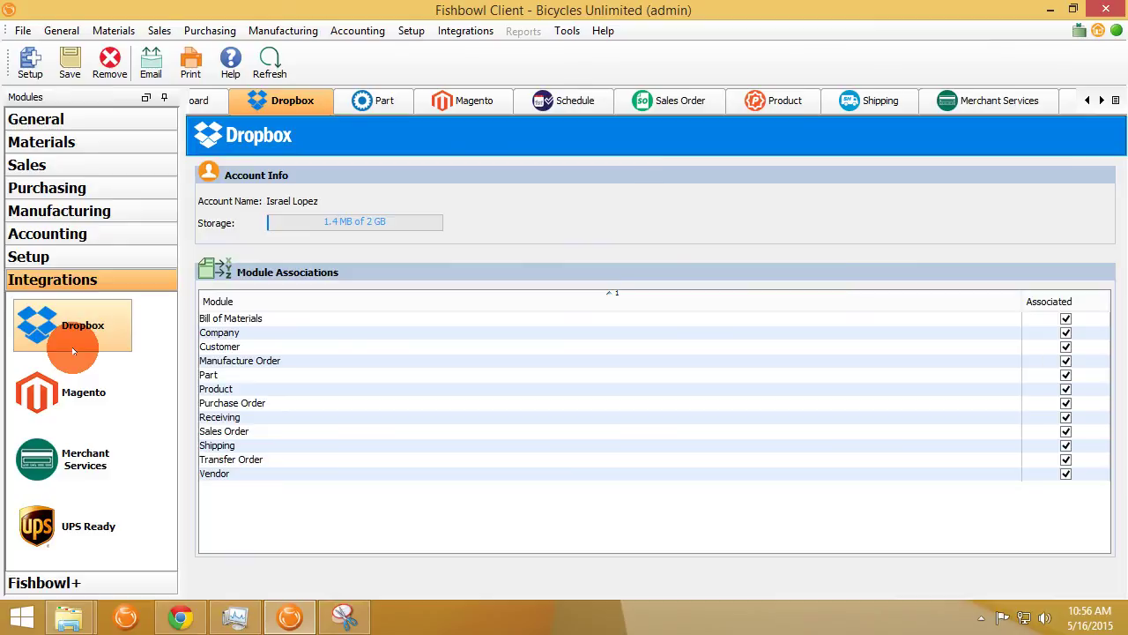
Step: Open the Sales Order module, view the VISA payment form for the selected Magento order, and cancel the payment
{"action": "left_click", "coordinate": [159, 30]}
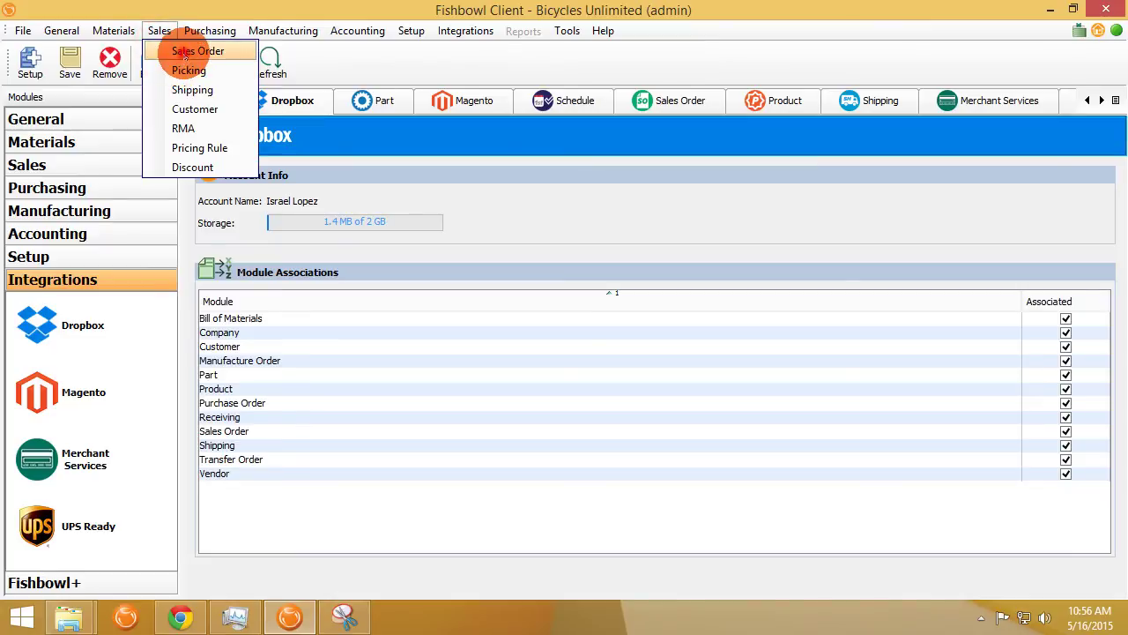
{"action": "left_click", "coordinate": [195, 52]}
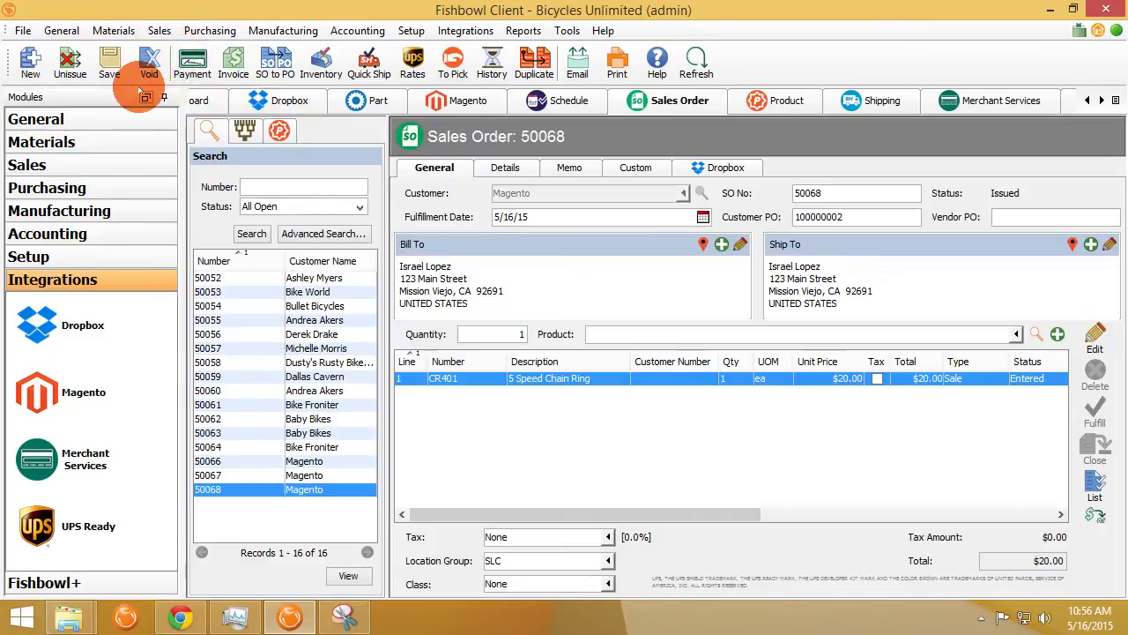
{"action": "left_click", "coordinate": [209, 74]}
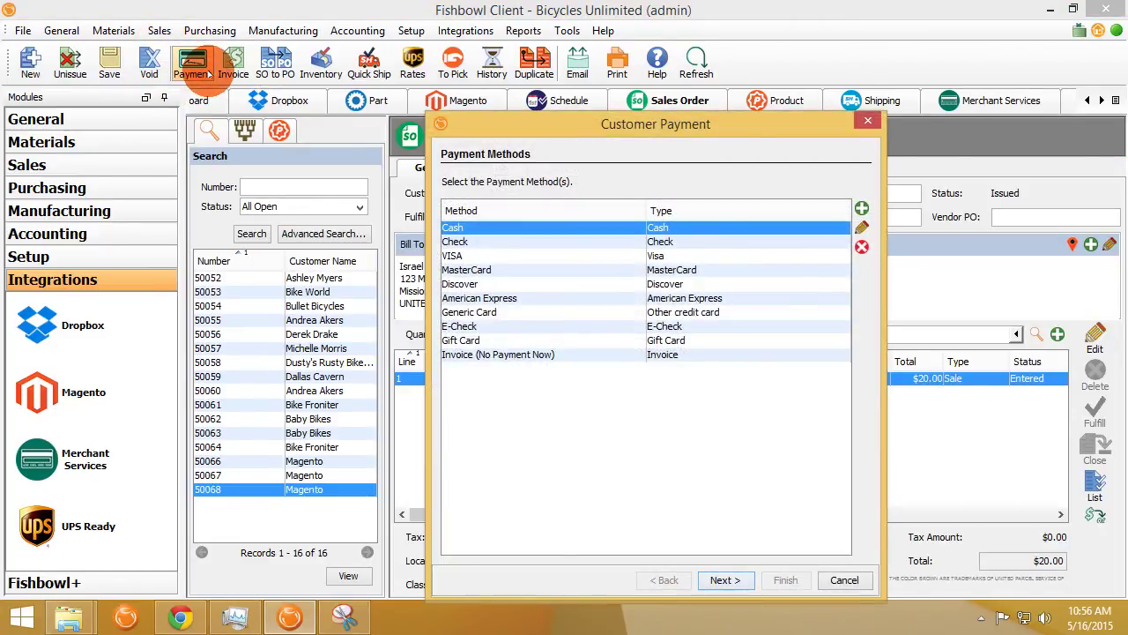
{"action": "left_click", "coordinate": [471, 243]}
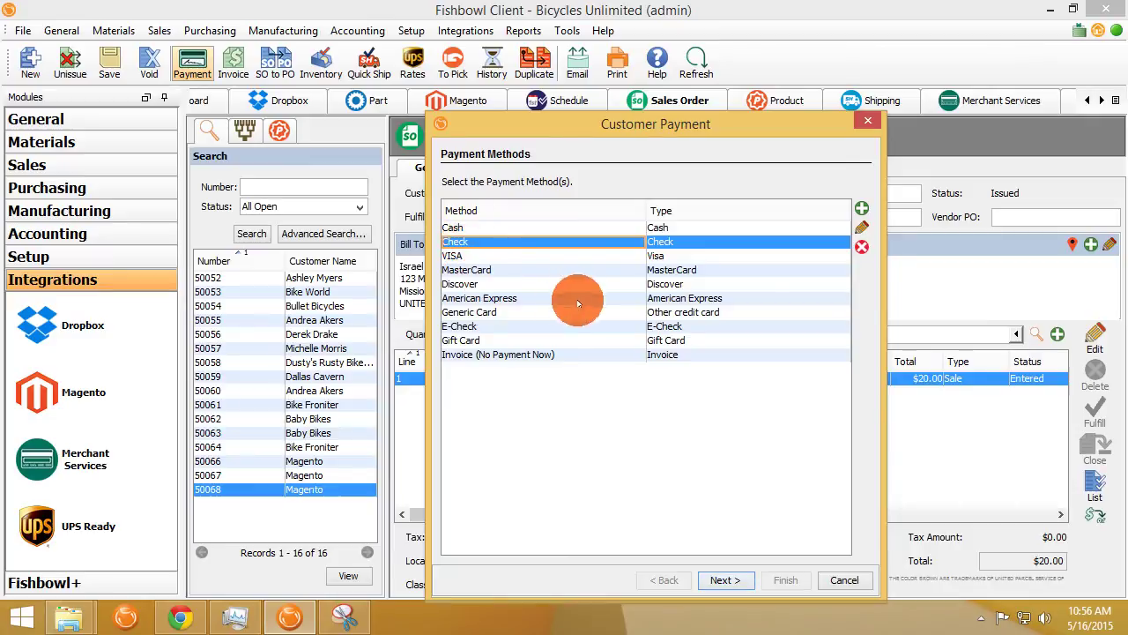
{"action": "left_click", "coordinate": [531, 255]}
{"action": "left_click", "coordinate": [725, 578]}
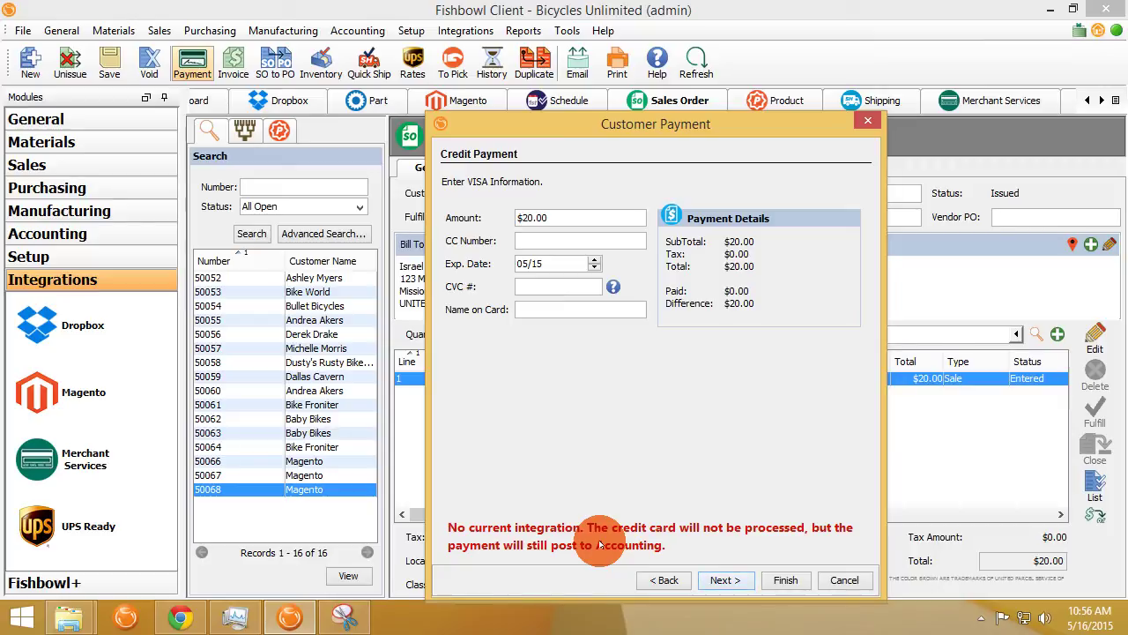
{"action": "left_click", "coordinate": [841, 580]}
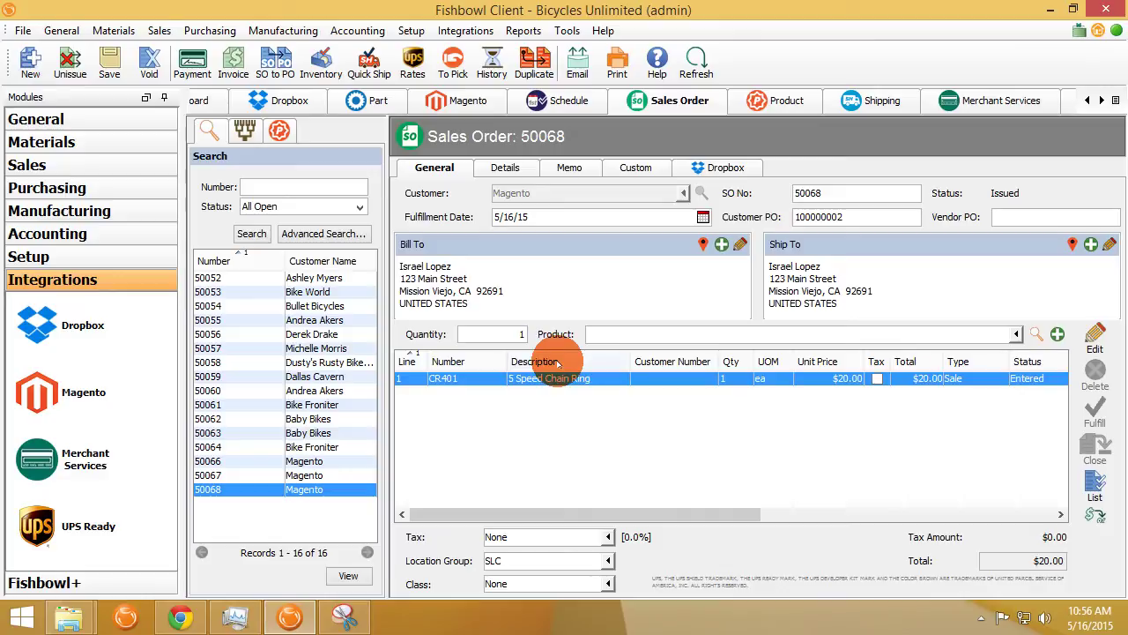
Step: Start another customer payment on the same order, examine the VISA credit payment form again, and cancel it
{"action": "left_click", "coordinate": [192, 60]}
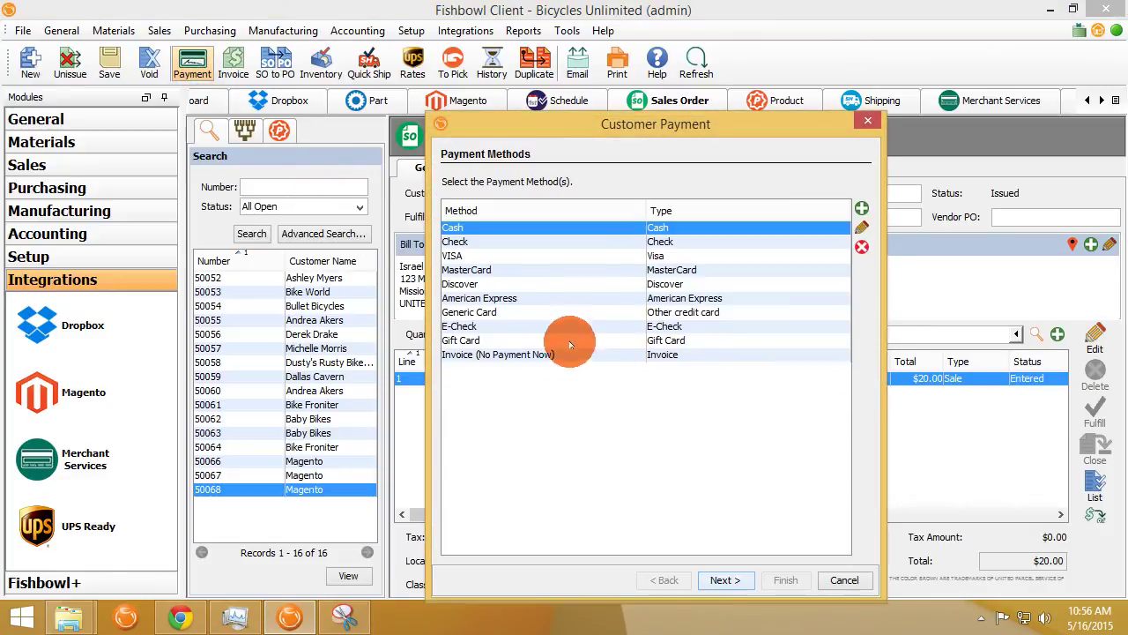
{"action": "left_click", "coordinate": [479, 241]}
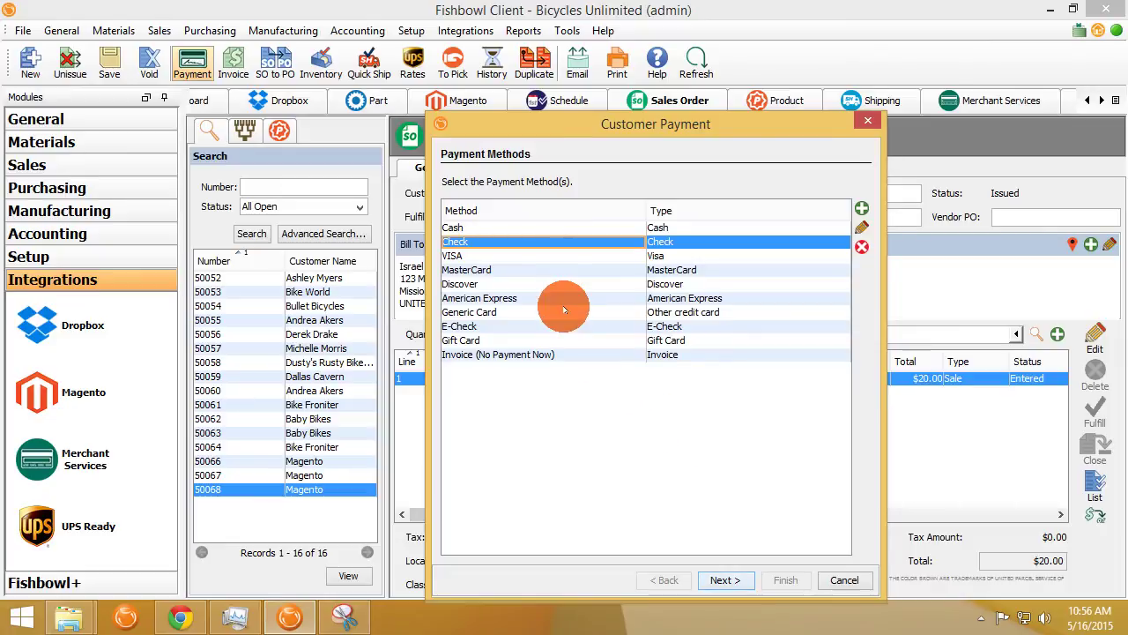
{"action": "left_click", "coordinate": [486, 256]}
{"action": "left_click", "coordinate": [722, 579]}
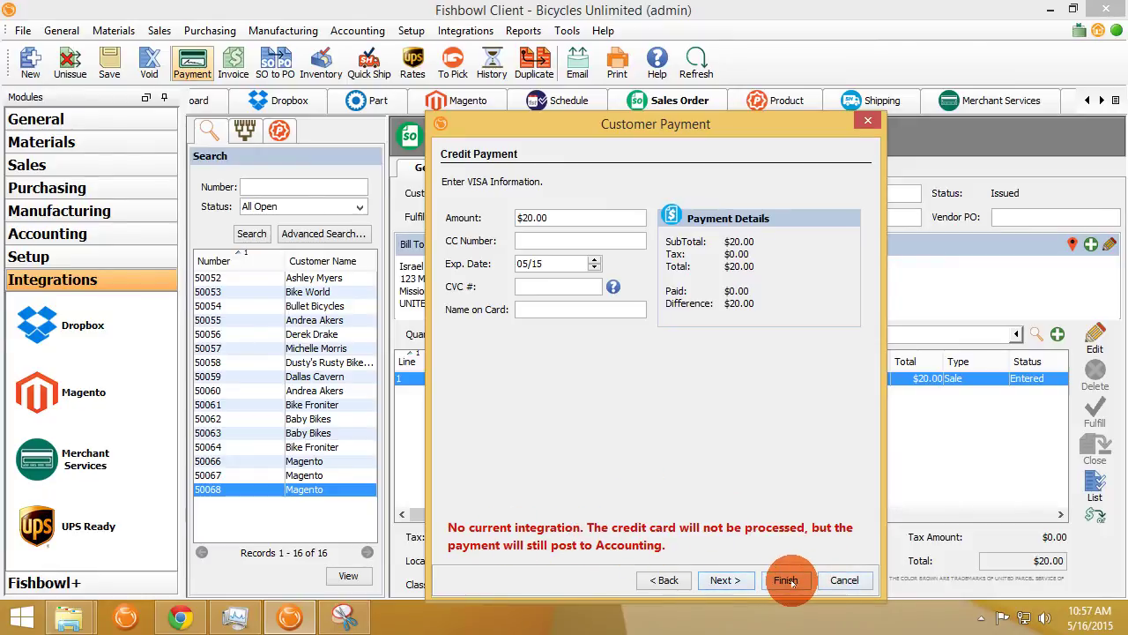
{"action": "left_click", "coordinate": [844, 580]}
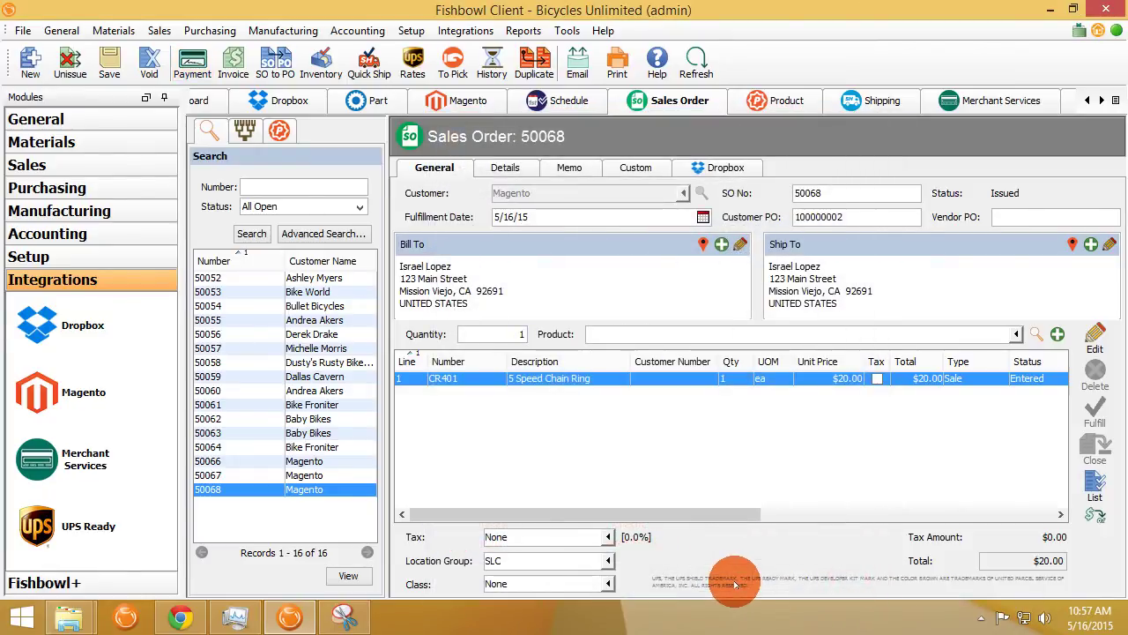
Step: Open the Data module and select the saved query in its search list
{"action": "left_click", "coordinate": [61, 30]}
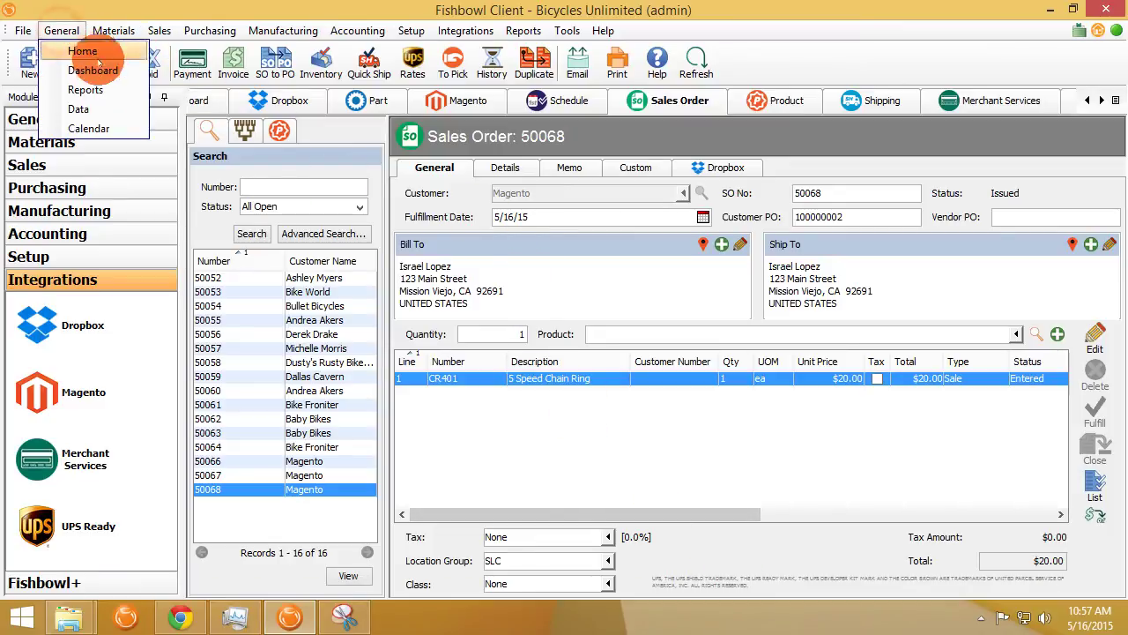
{"action": "left_click", "coordinate": [79, 108]}
{"action": "left_click", "coordinate": [225, 251]}
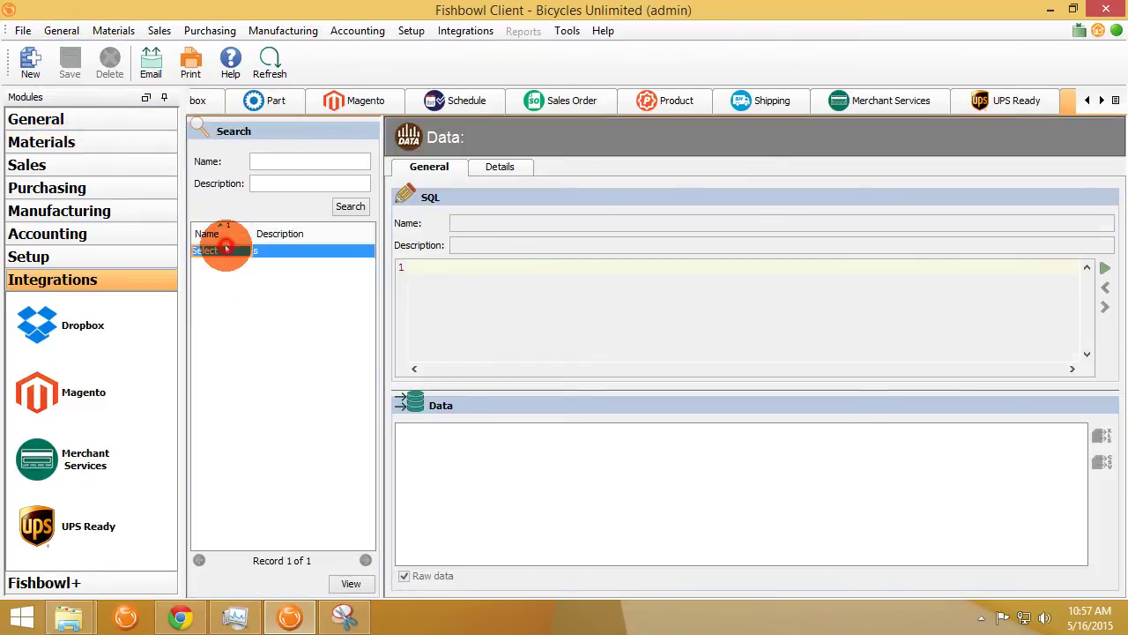
Step: Correct the saved query to "select num,dateissued from so" and run it
{"action": "left_click", "coordinate": [849, 282]}
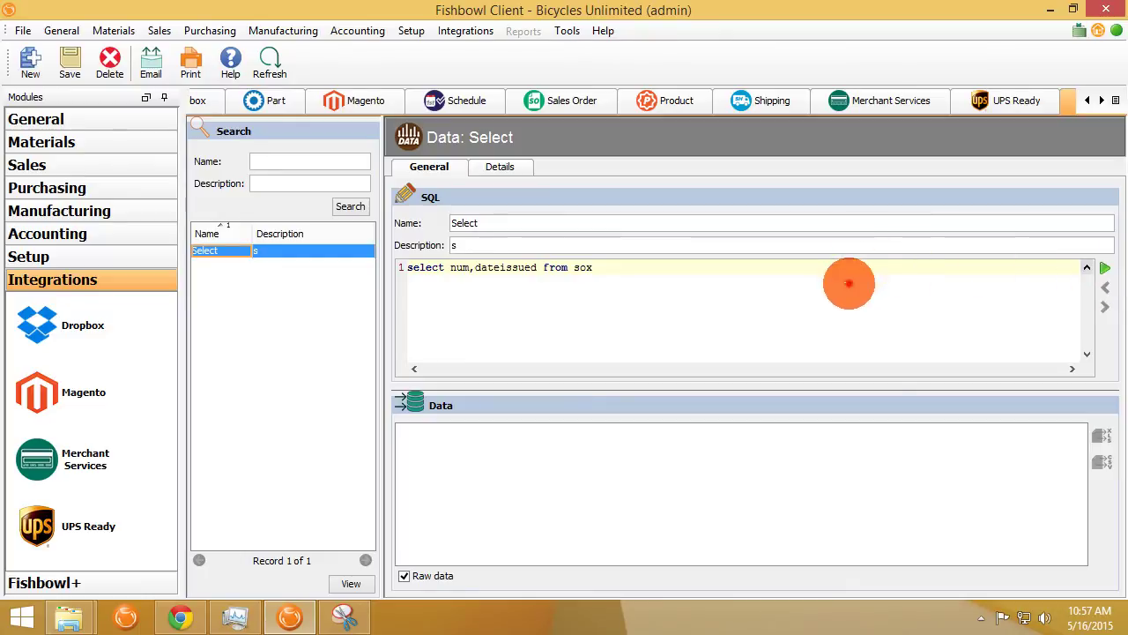
{"action": "key", "text": "BackSpace"}
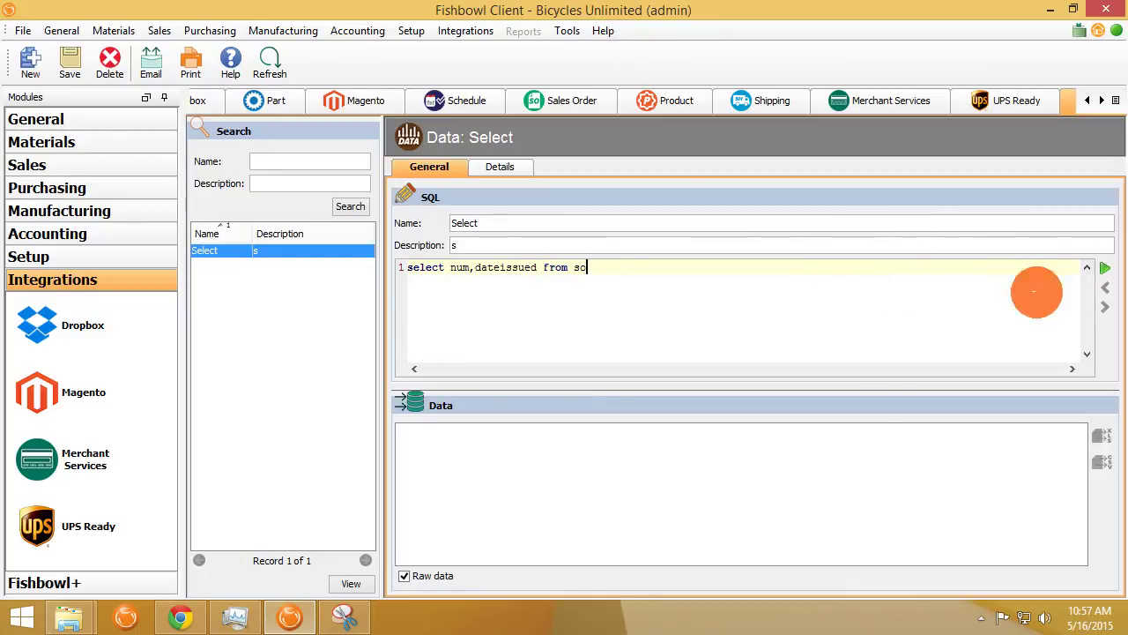
{"action": "left_click", "coordinate": [1105, 268]}
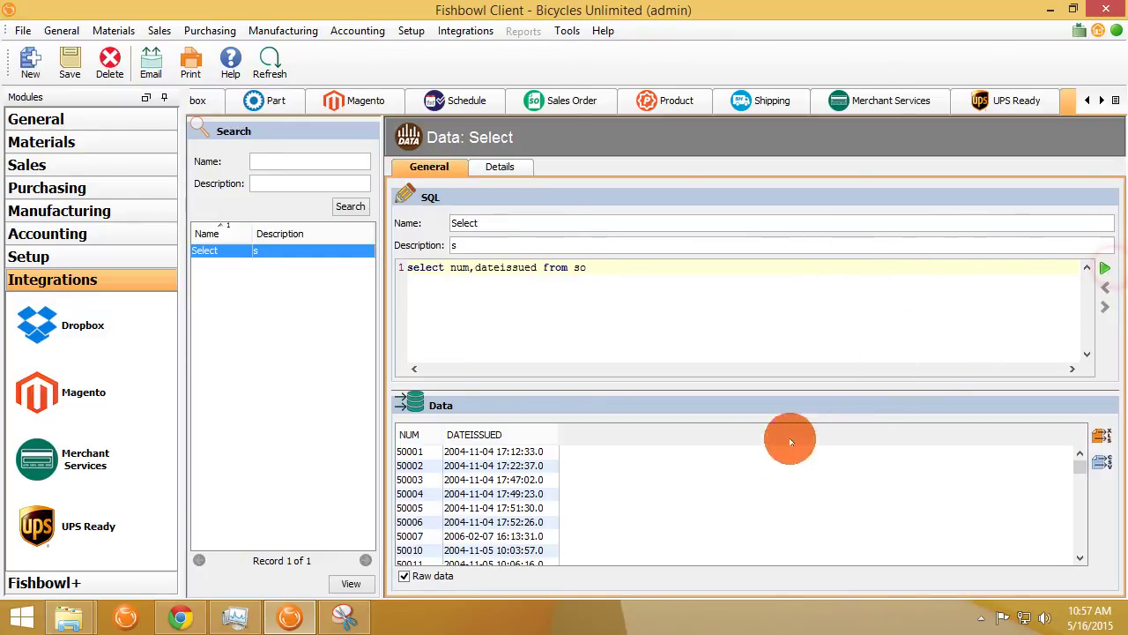
Step: Turn raw data off for the query results, select the first row to view its formatted date, and turn raw data back on
{"action": "left_click", "coordinate": [432, 576]}
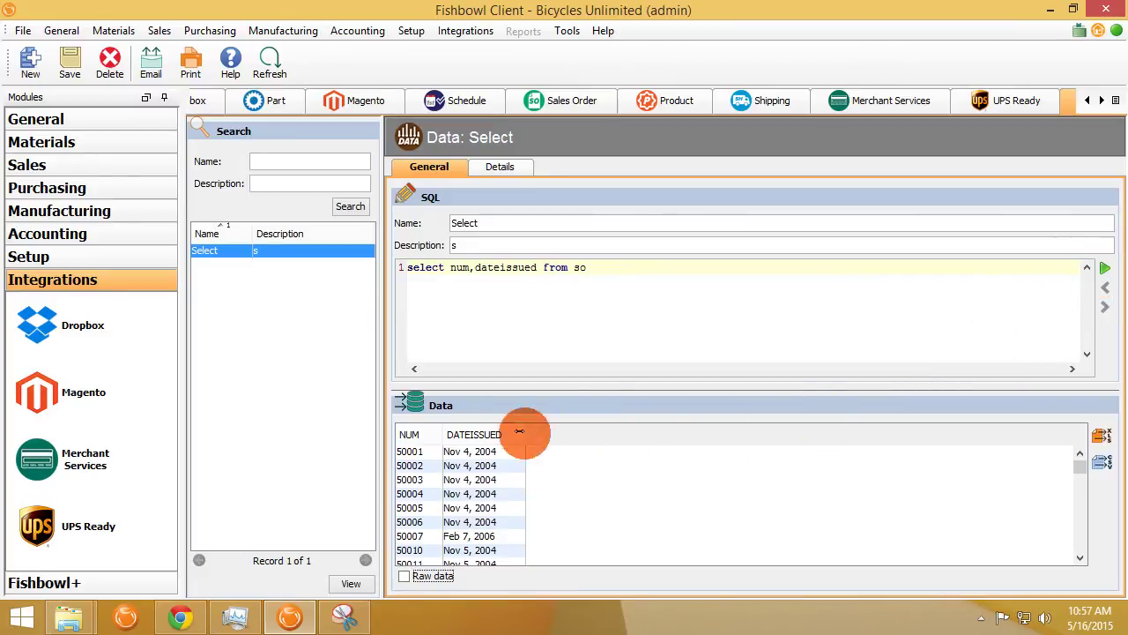
{"action": "left_click", "coordinate": [463, 450]}
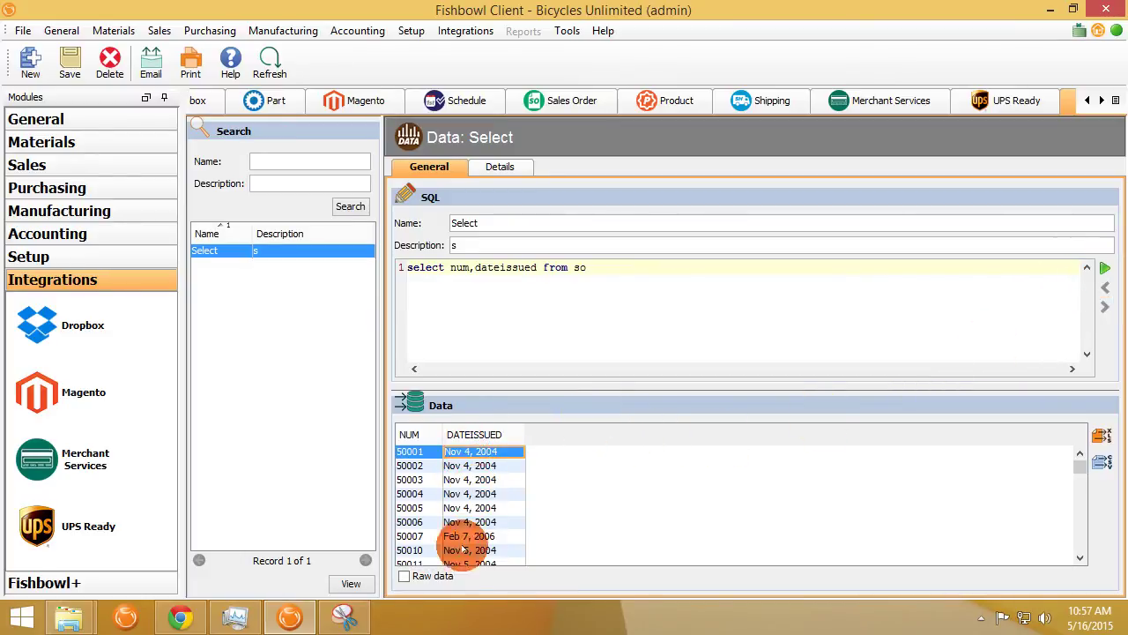
{"action": "left_click", "coordinate": [404, 575]}
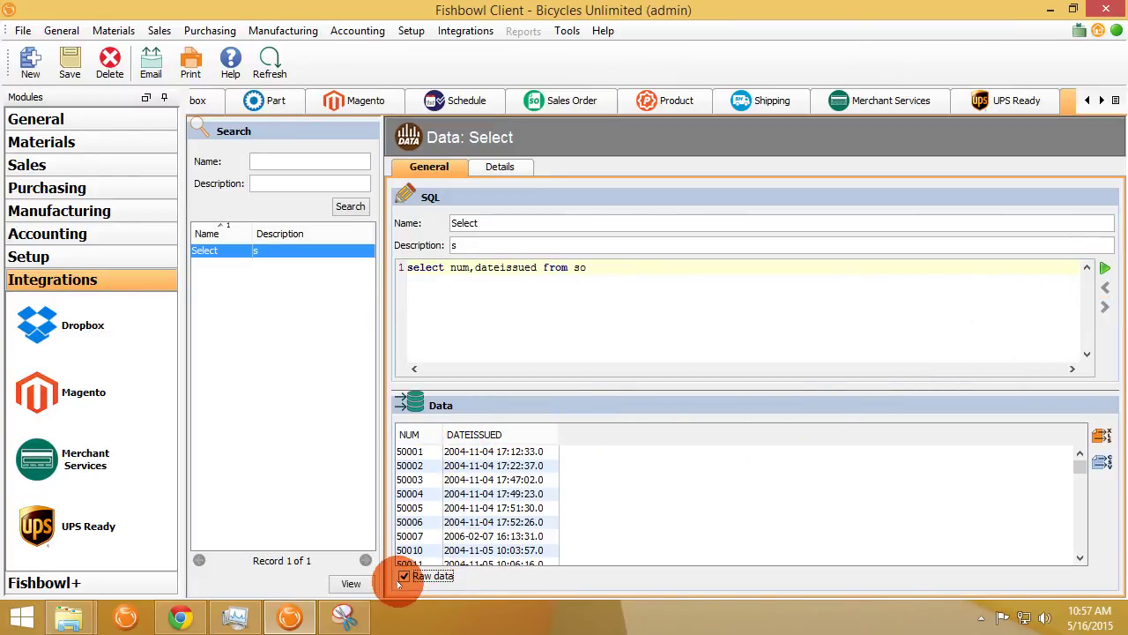
Step: Look through the raw date and time values in the query results, and switch the results to formatted dates
{"action": "left_click", "coordinate": [530, 466]}
{"action": "left_click", "coordinate": [520, 467]}
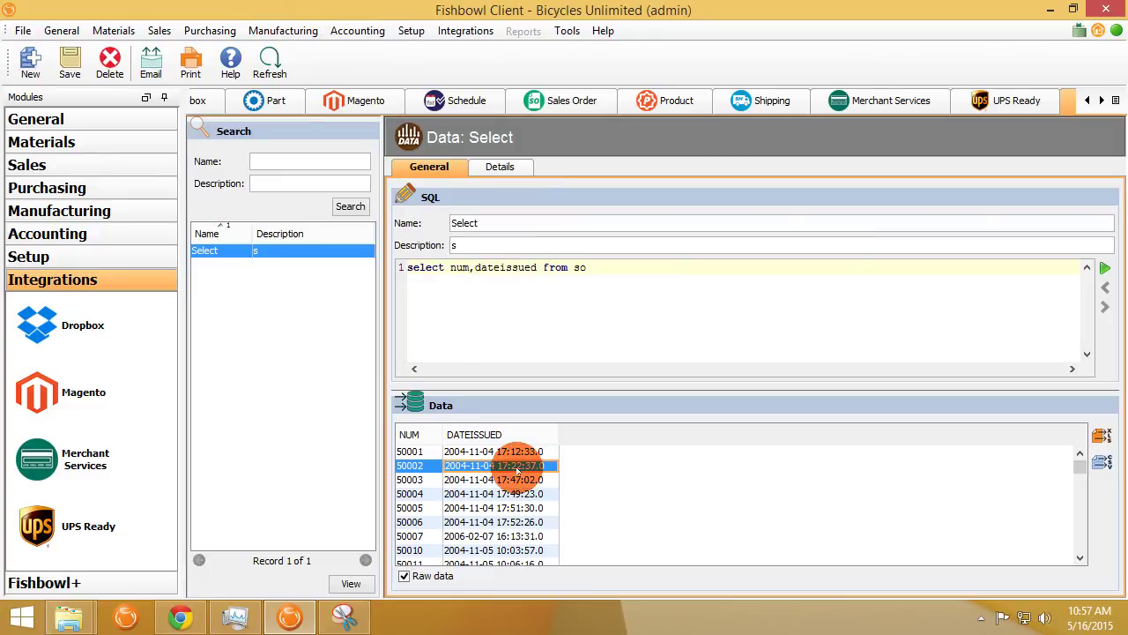
{"action": "scroll", "coordinate": [512, 493], "scroll_direction": "down", "scroll_amount": 10}
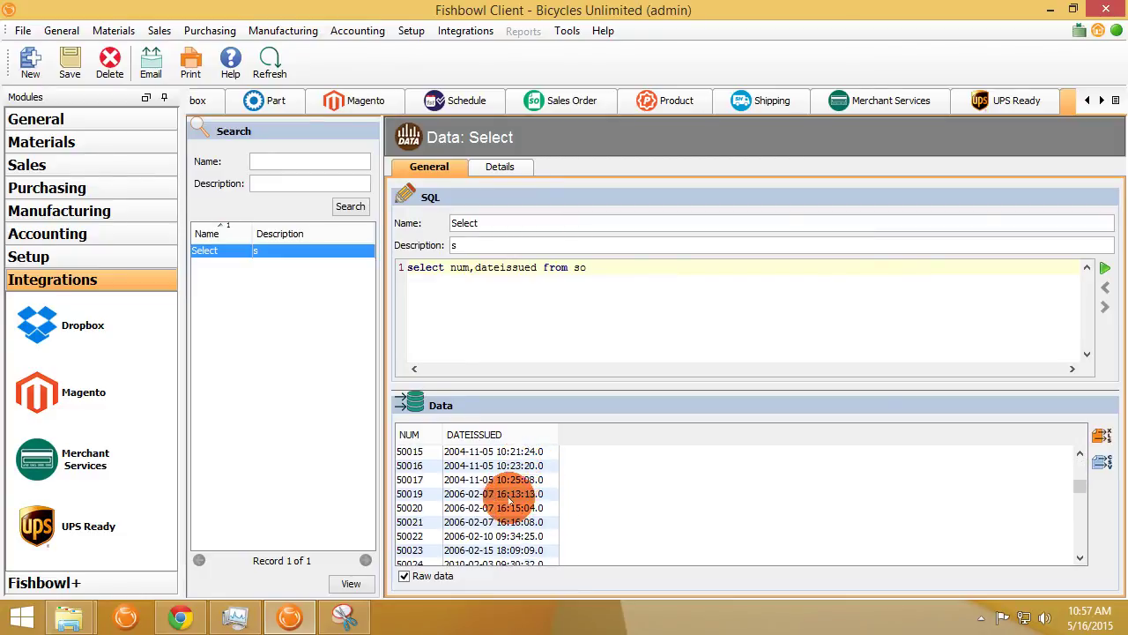
{"action": "scroll", "coordinate": [510, 498], "scroll_direction": "down", "scroll_amount": 5}
{"action": "scroll", "coordinate": [510, 496], "scroll_direction": "up", "scroll_amount": 15}
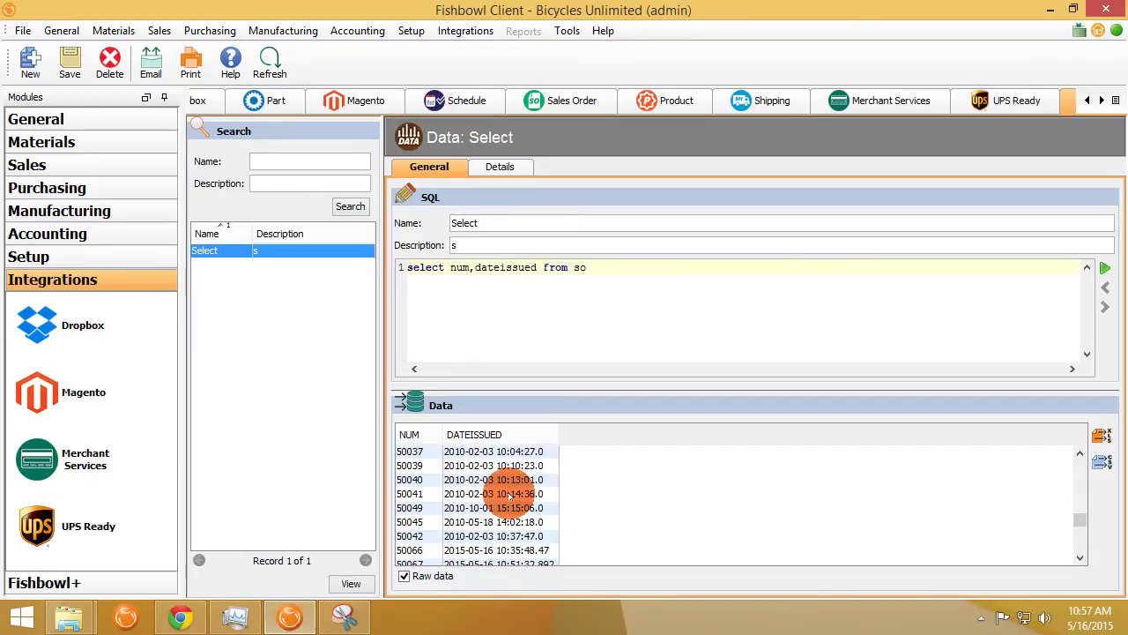
{"action": "left_click", "coordinate": [436, 581]}
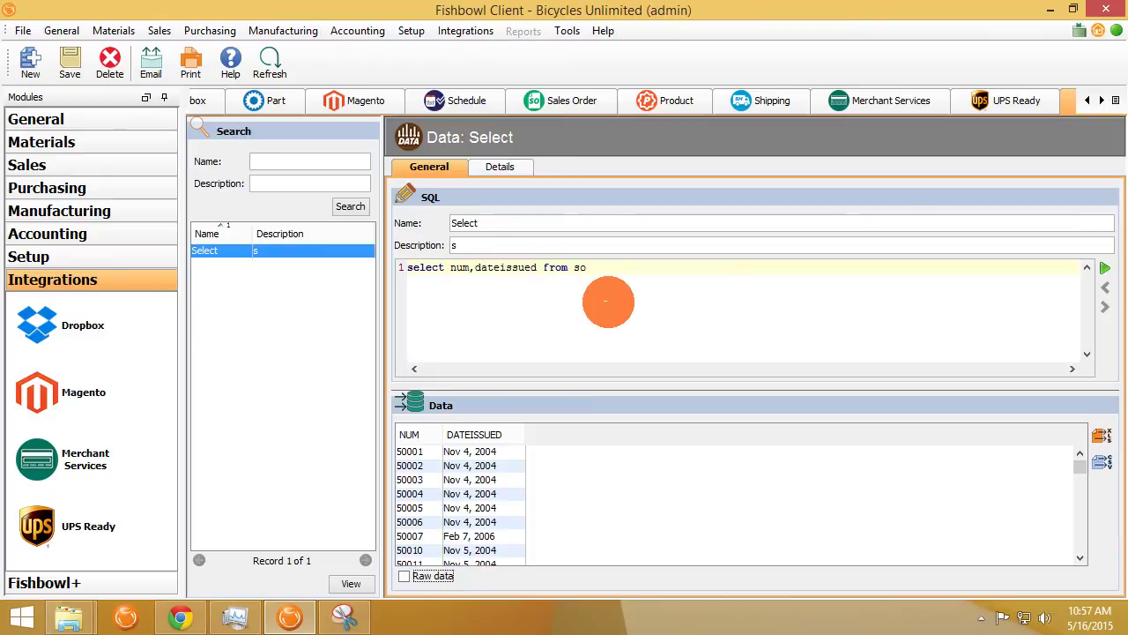
Step: Switch to the Fishbowl release notes in Chrome, read through the 2015.5 fixes, and highlight the Shipping fix for voided shipments
{"action": "left_click", "coordinate": [201, 608]}
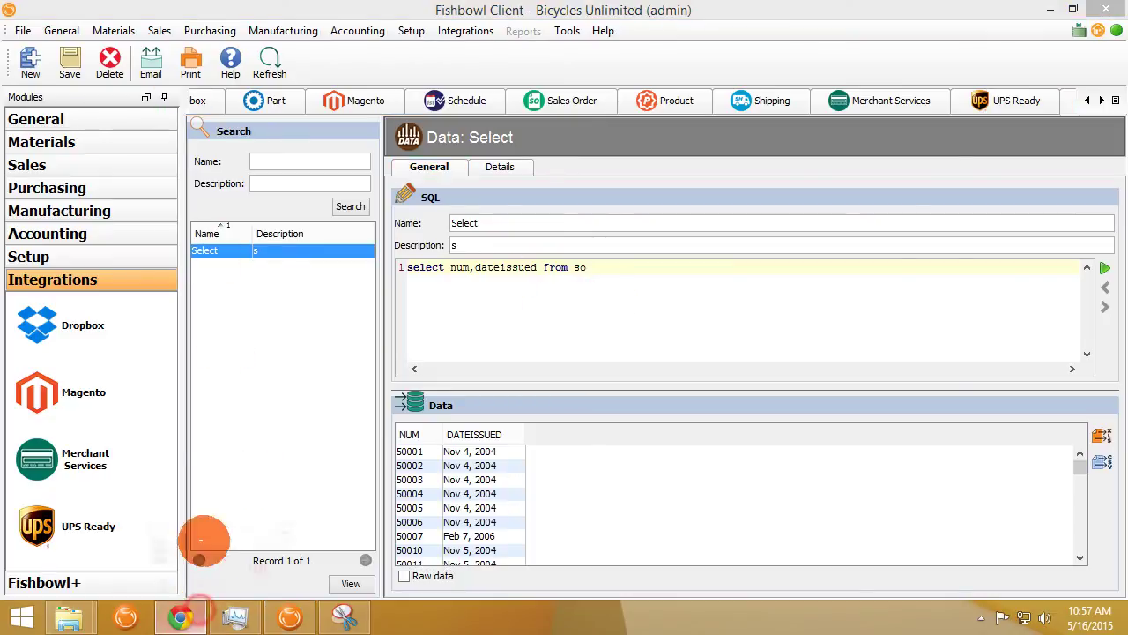
{"action": "left_click", "coordinate": [120, 10]}
{"action": "scroll", "coordinate": [420, 309], "scroll_direction": "down", "scroll_amount": 6}
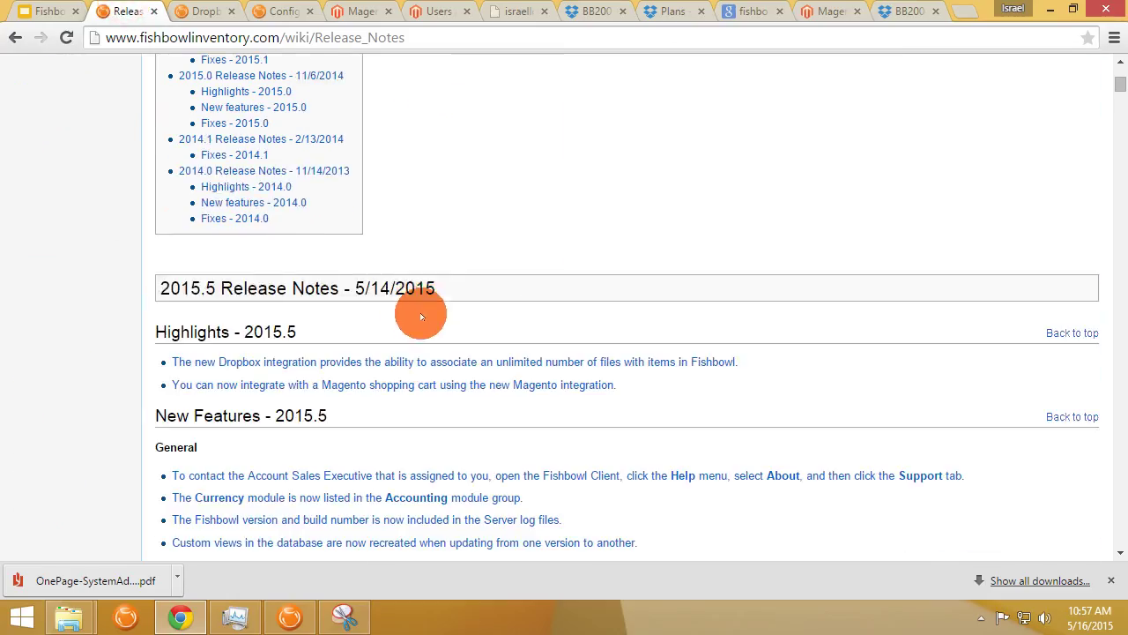
{"action": "scroll", "coordinate": [453, 282], "scroll_direction": "down", "scroll_amount": 4}
{"action": "scroll", "coordinate": [467, 274], "scroll_direction": "down", "scroll_amount": 15}
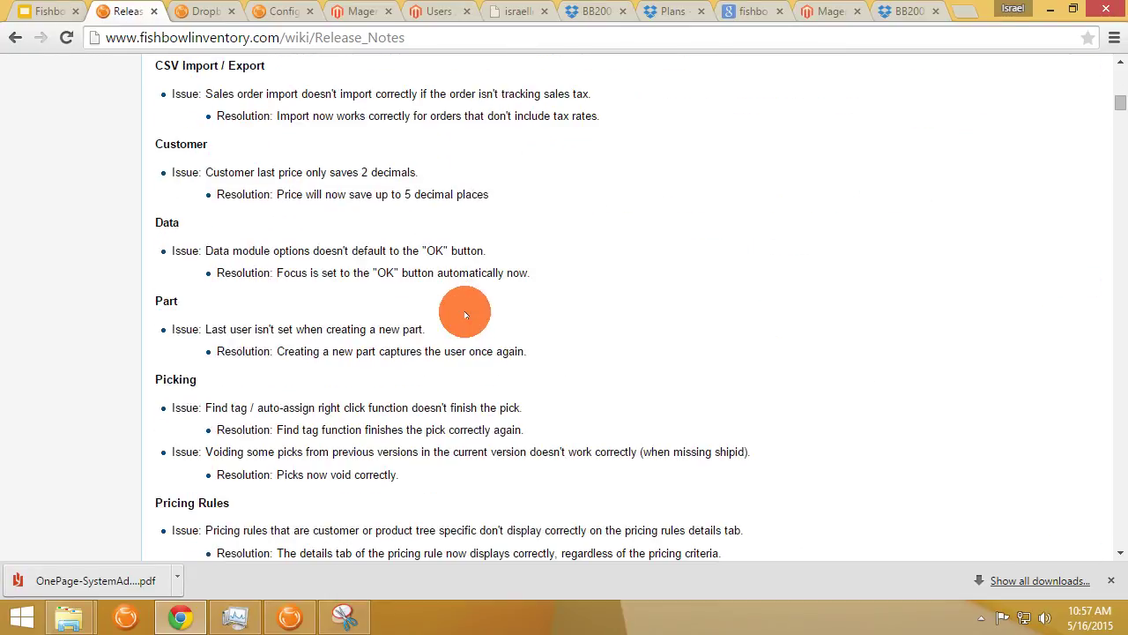
{"action": "scroll", "coordinate": [467, 310], "scroll_direction": "down", "scroll_amount": 4}
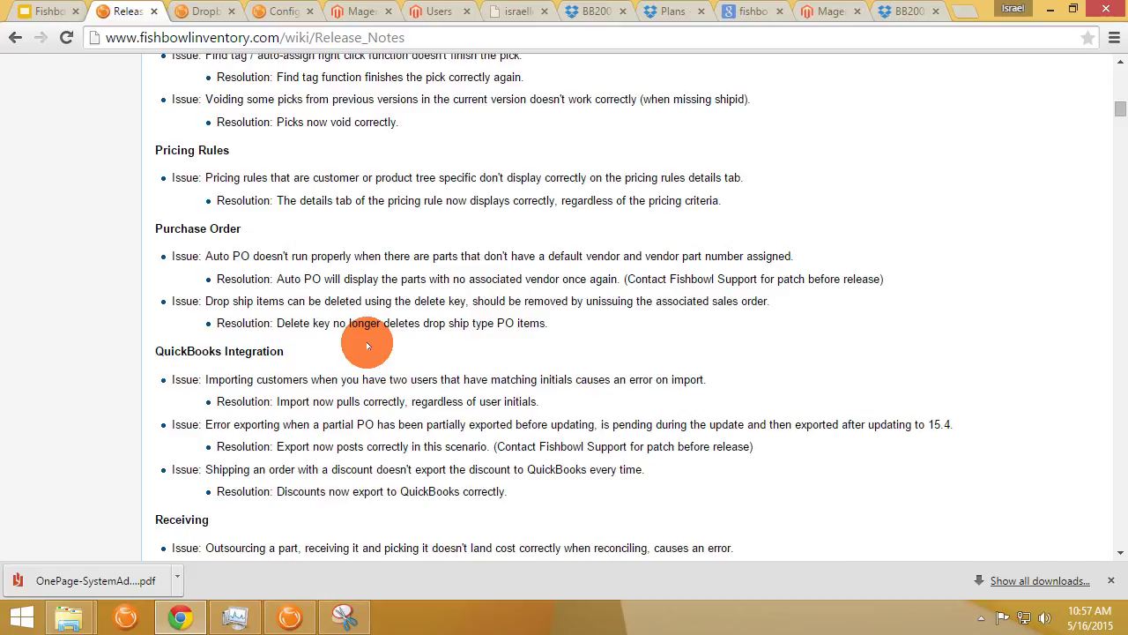
{"action": "scroll", "coordinate": [368, 346], "scroll_direction": "down", "scroll_amount": 6}
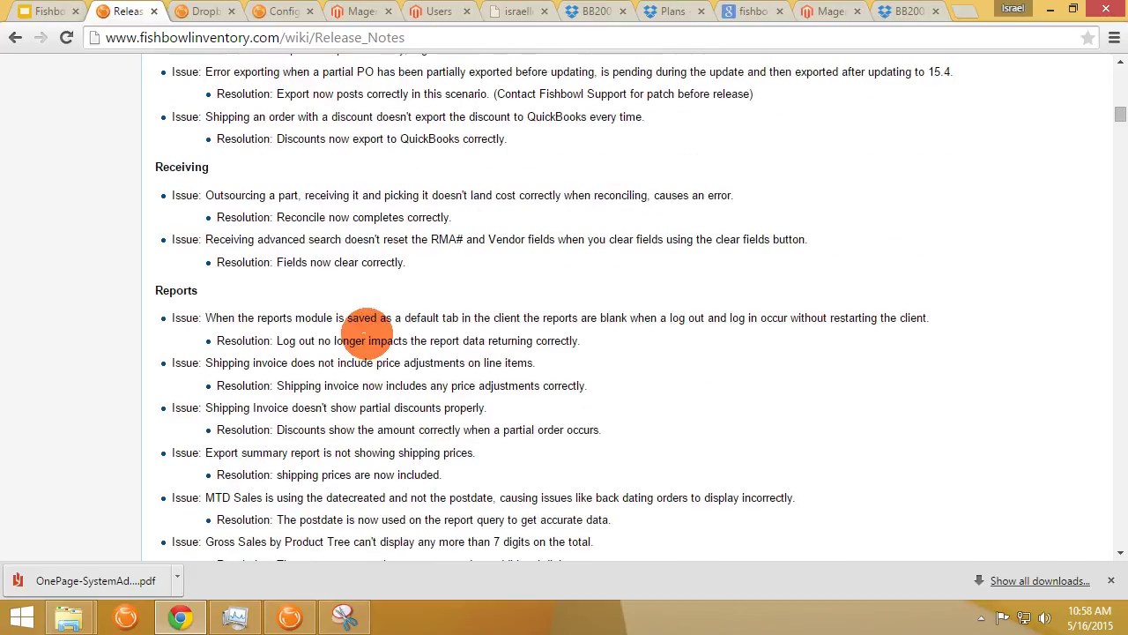
{"action": "scroll", "coordinate": [368, 336], "scroll_direction": "down", "scroll_amount": 1}
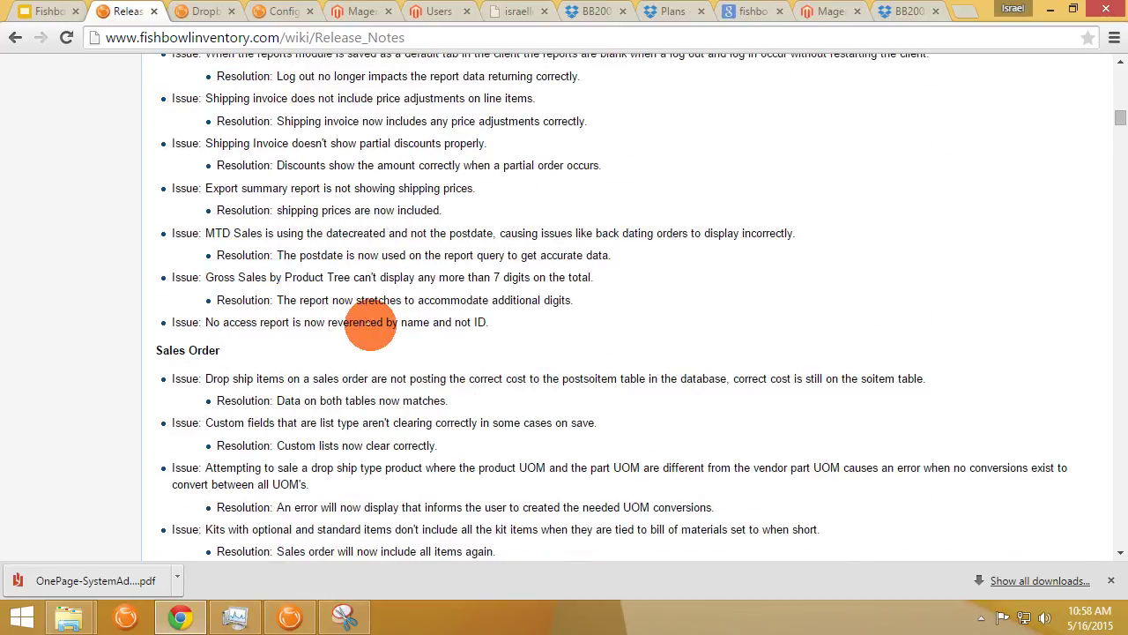
{"action": "scroll", "coordinate": [370, 322], "scroll_direction": "down", "scroll_amount": 4}
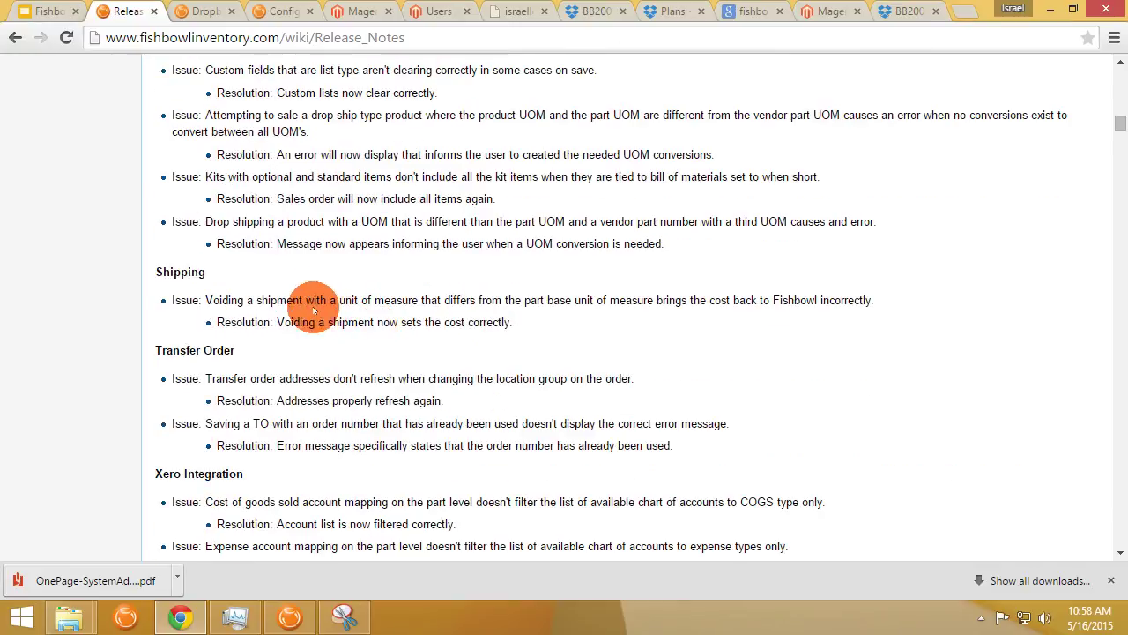
{"action": "left_click_drag", "start_coordinate": [516, 318], "coordinate": [146, 295]}
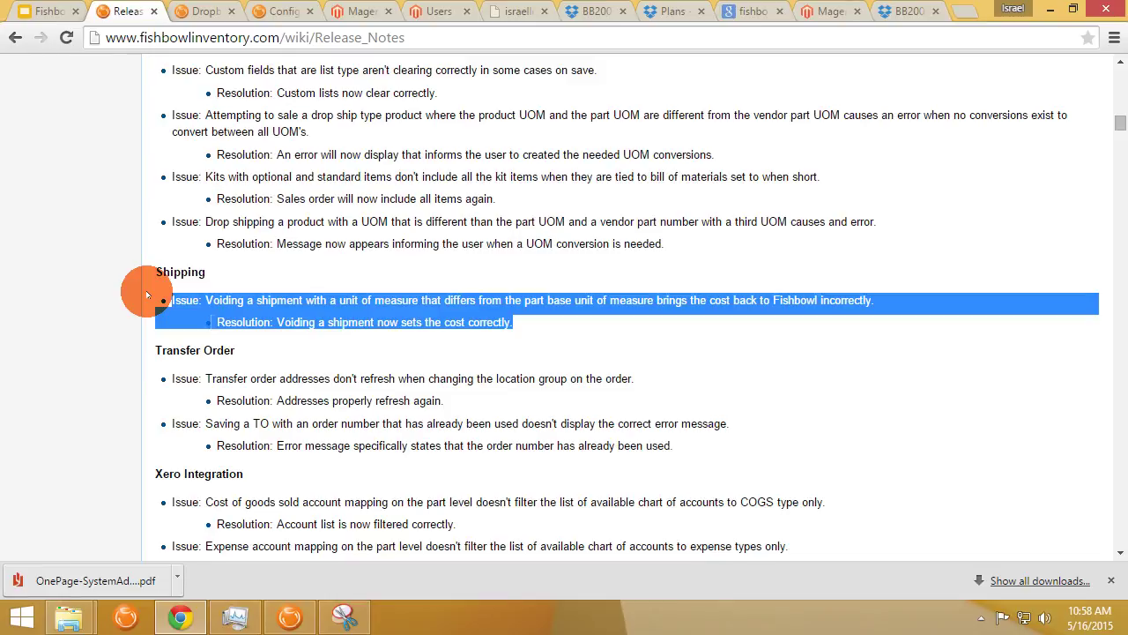
{"action": "left_click", "coordinate": [169, 326]}
Step: Review the 2015.5 release notes from the Sales Order and Reports fixes back up to the new features and highlights
{"action": "scroll", "coordinate": [174, 337], "scroll_direction": "up", "scroll_amount": 4}
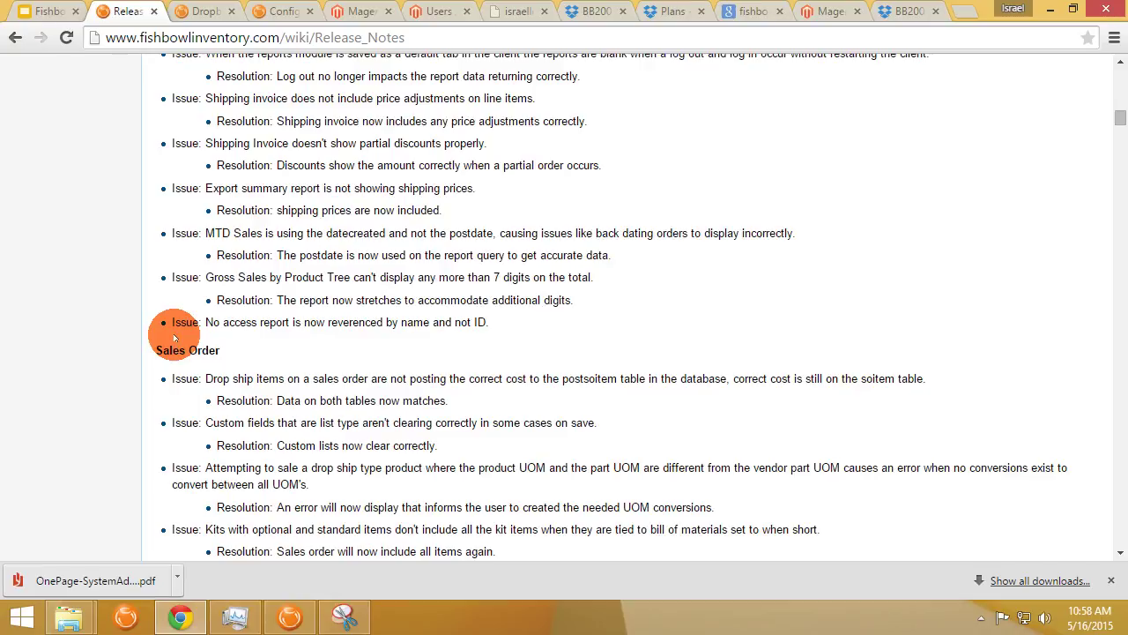
{"action": "scroll", "coordinate": [173, 338], "scroll_direction": "up", "scroll_amount": 1}
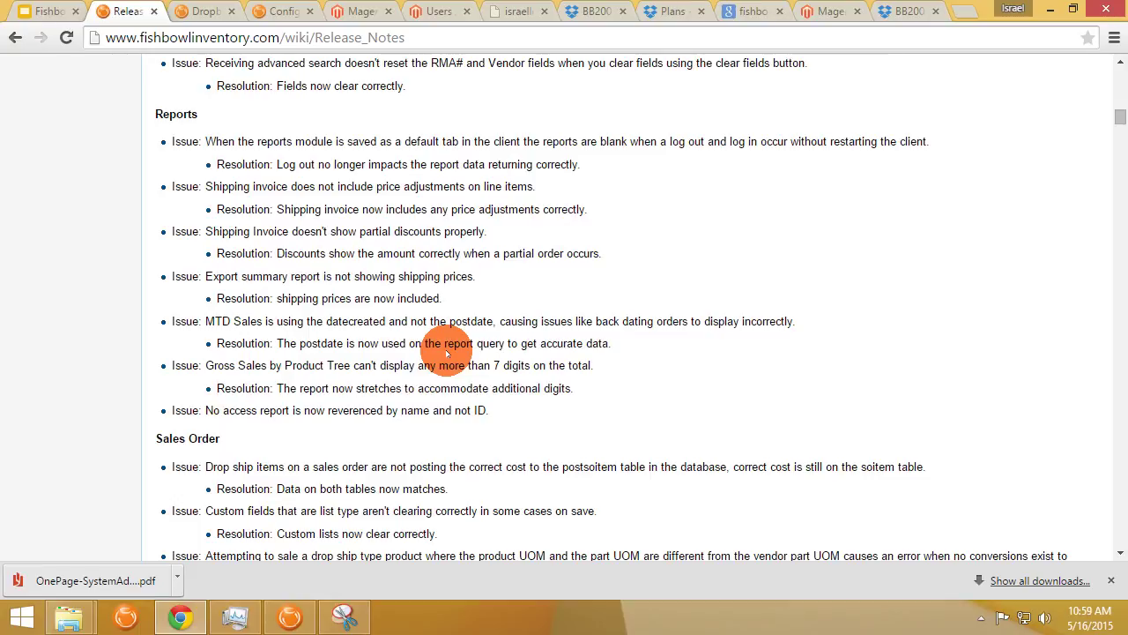
{"action": "scroll", "coordinate": [440, 348], "scroll_direction": "up", "scroll_amount": 4}
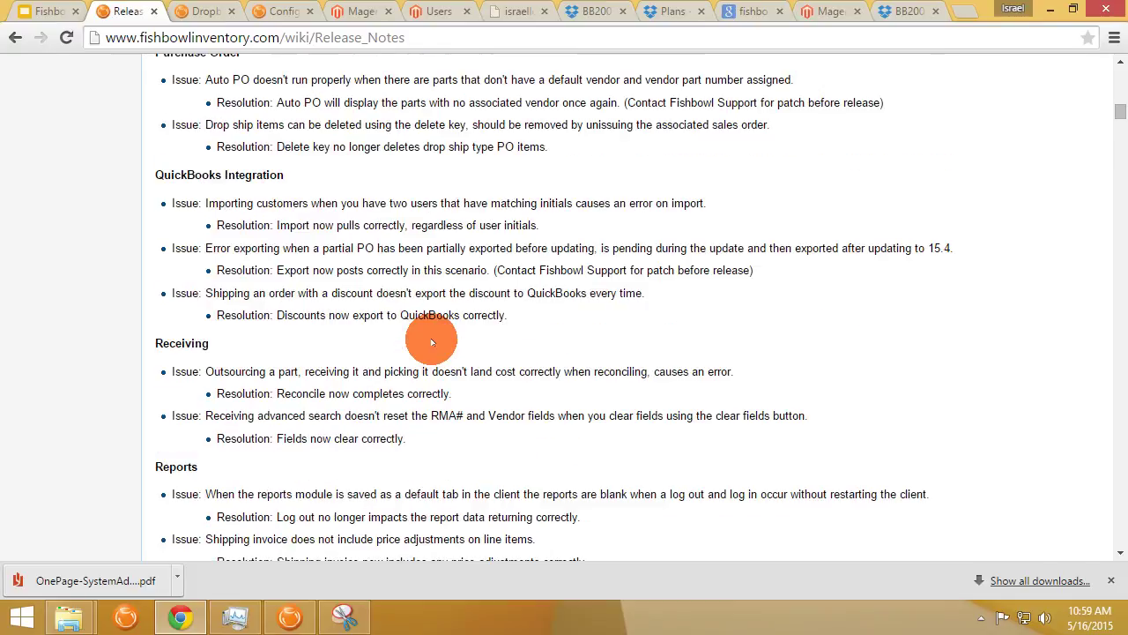
{"action": "scroll", "coordinate": [416, 340], "scroll_direction": "up", "scroll_amount": 5}
{"action": "scroll", "coordinate": [412, 339], "scroll_direction": "down", "scroll_amount": 2}
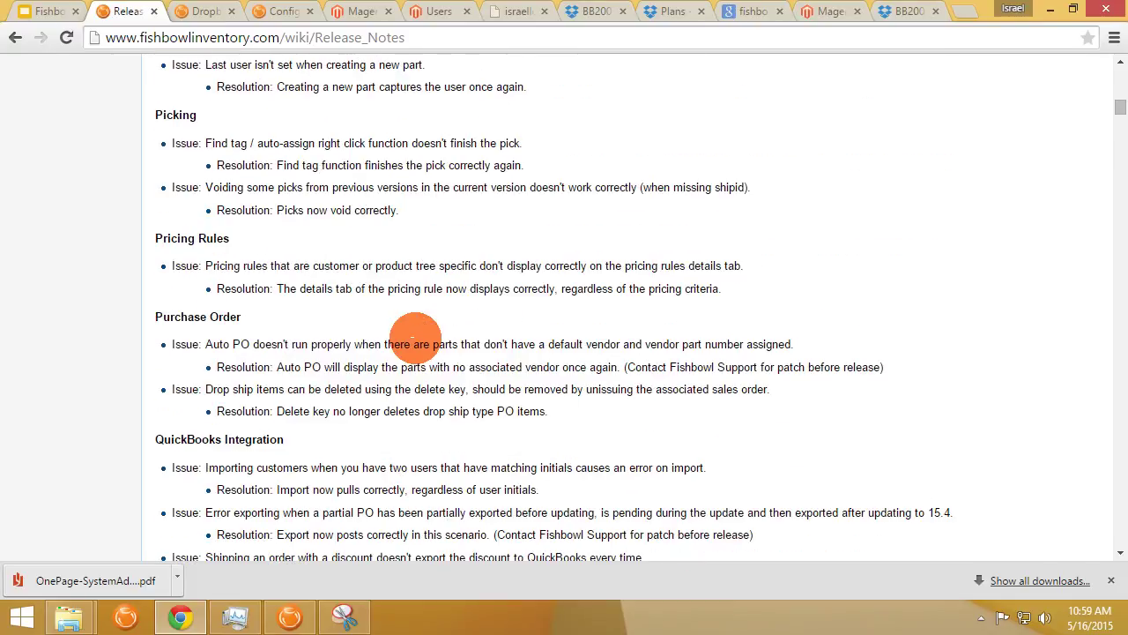
{"action": "scroll", "coordinate": [412, 337], "scroll_direction": "down", "scroll_amount": 1}
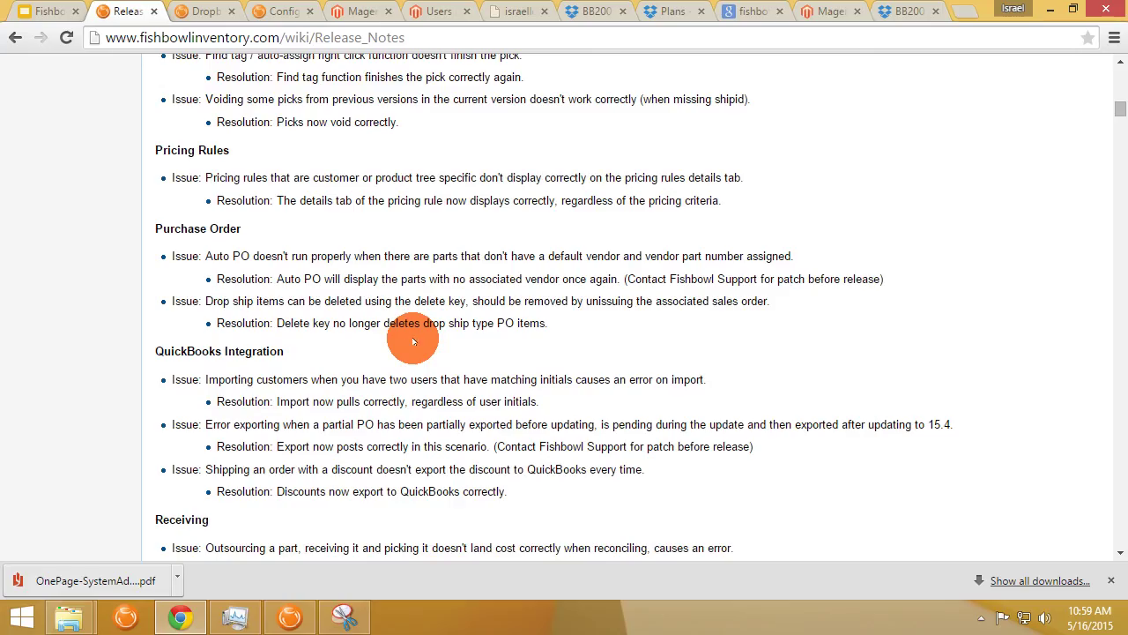
{"action": "scroll", "coordinate": [444, 348], "scroll_direction": "up", "scroll_amount": 6}
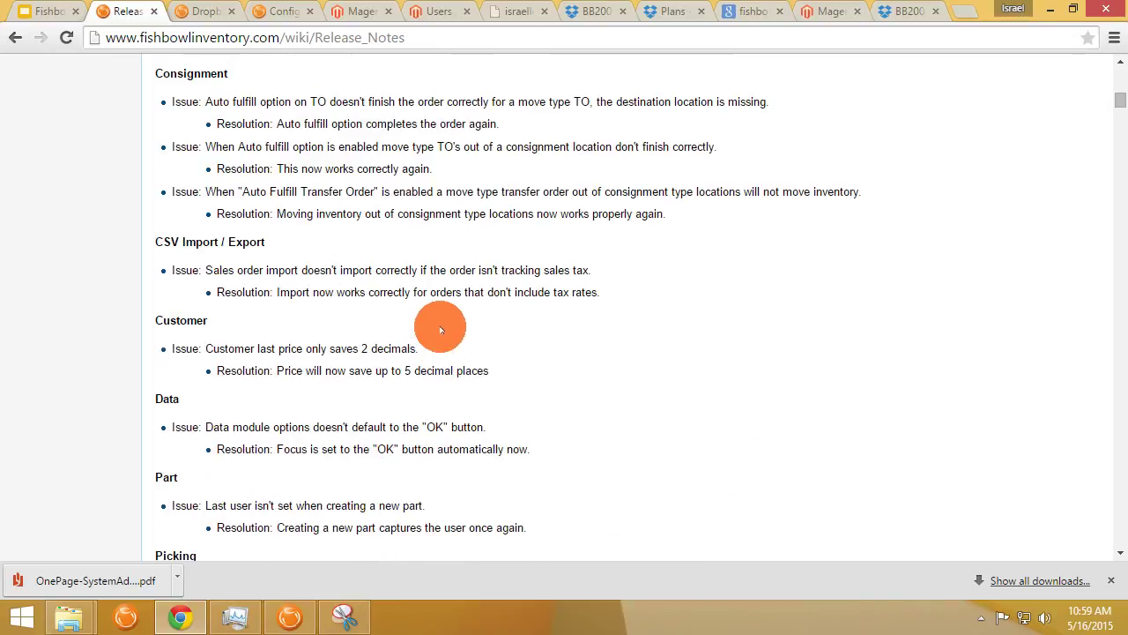
{"action": "scroll", "coordinate": [443, 346], "scroll_direction": "up", "scroll_amount": 8}
{"action": "scroll", "coordinate": [437, 337], "scroll_direction": "up", "scroll_amount": 1}
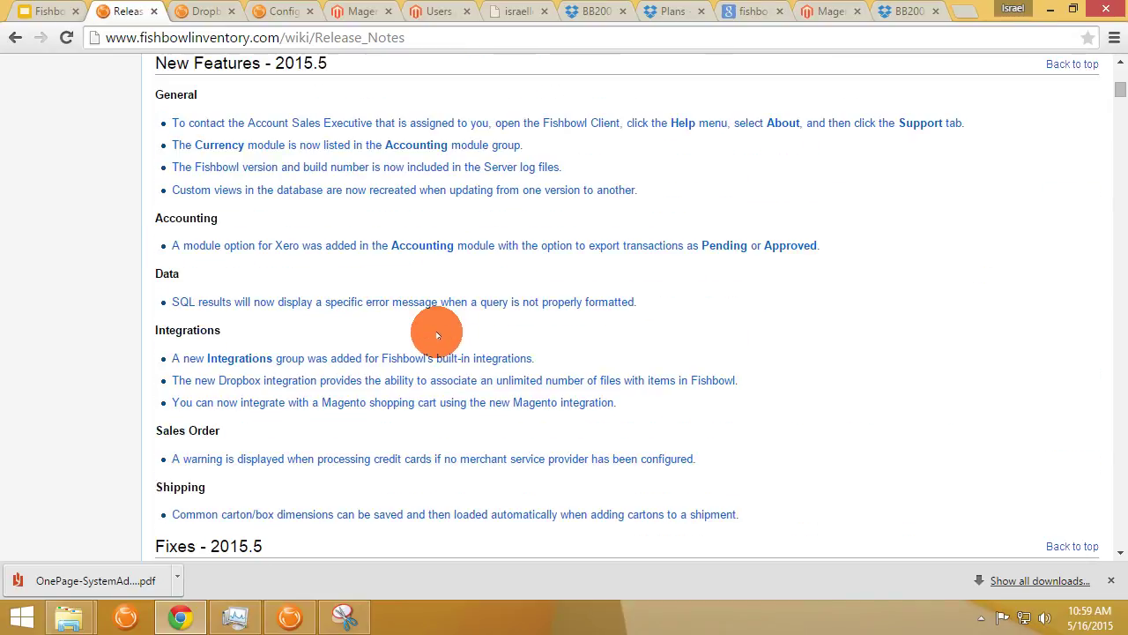
{"action": "scroll", "coordinate": [432, 330], "scroll_direction": "up", "scroll_amount": 2}
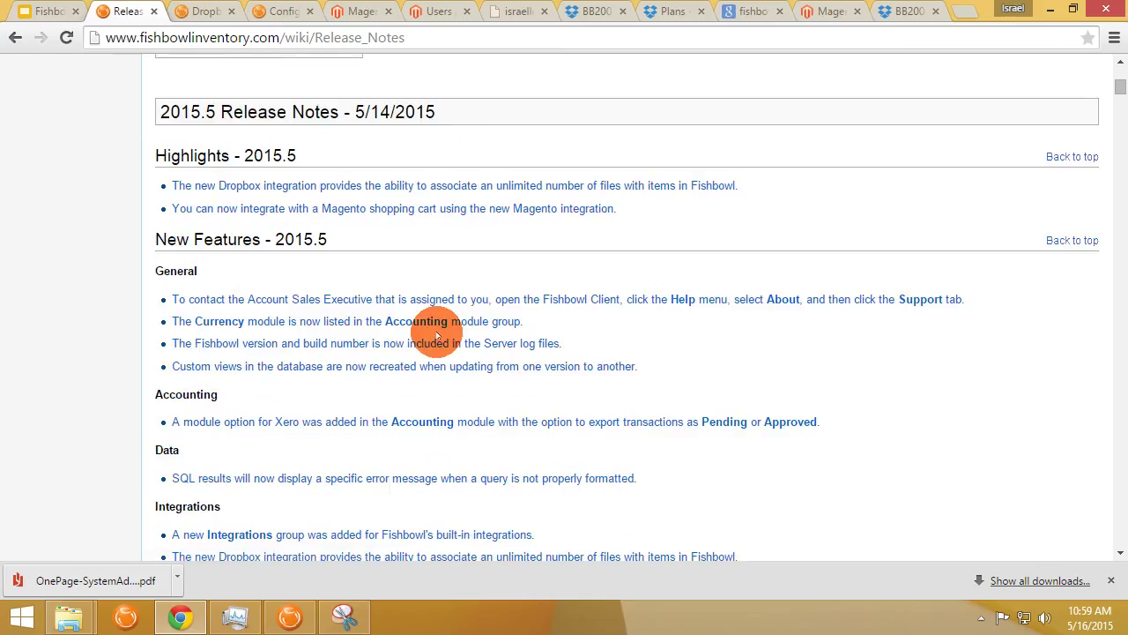
Step: Switch to the Fishbowl Warehouse & Manufacturing 2015.5 presentation and present the closing FBUserGroup.com slide full screen
{"action": "left_click", "coordinate": [44, 11]}
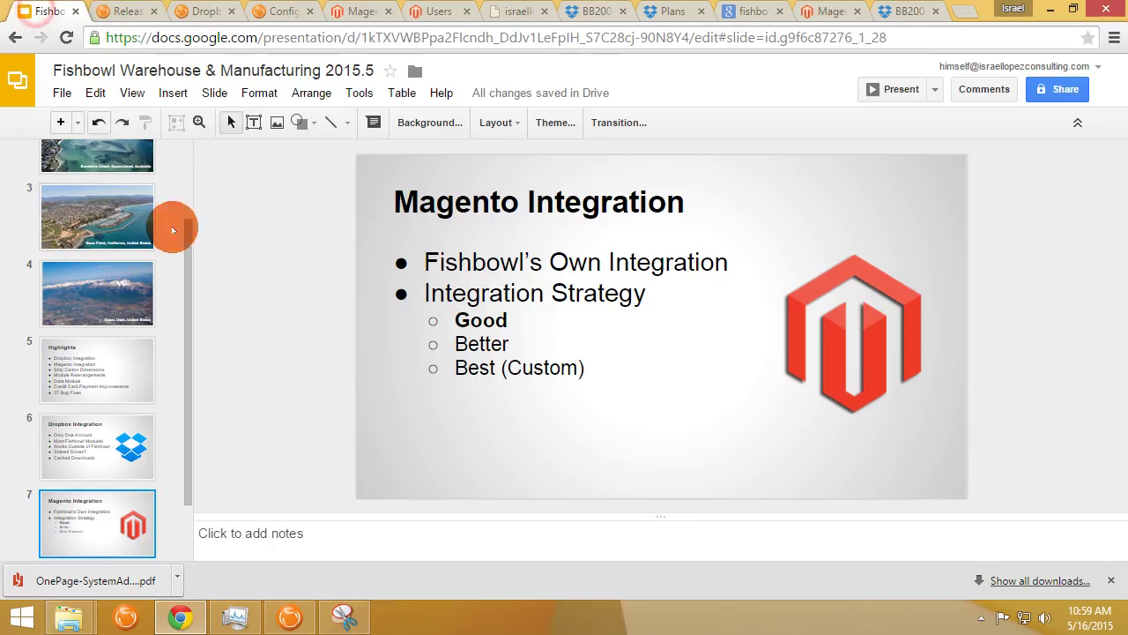
{"action": "left_click_drag", "start_coordinate": [183, 473], "coordinate": [184, 513]}
{"action": "left_click", "coordinate": [96, 521]}
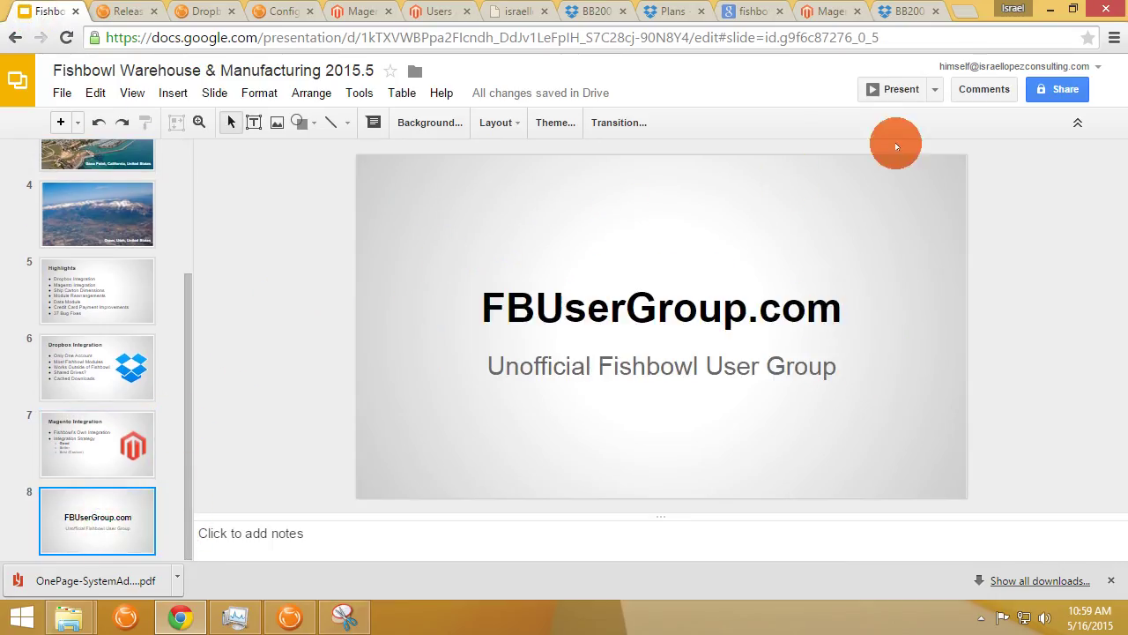
{"action": "left_click", "coordinate": [873, 92]}
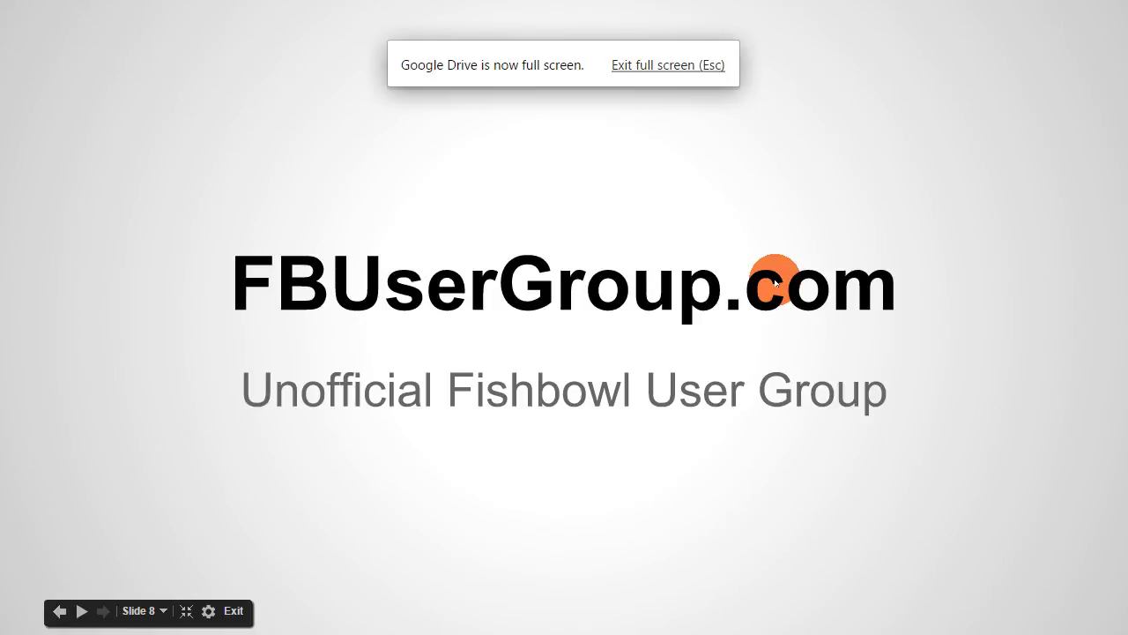